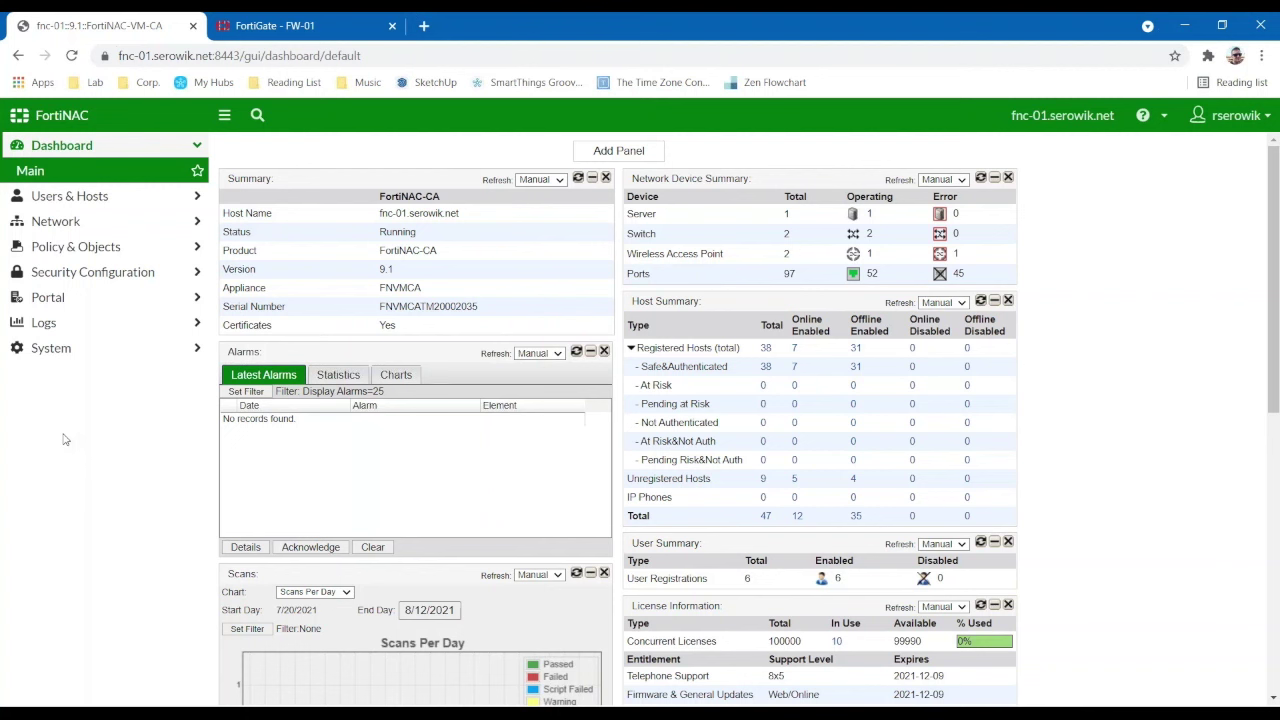
- Expand the Network section of the FortiNAC navigation menu
left_click(45, 222)
- Open Network Inventory, list the Office container's devices, and start a discovery for Office
left_click(43, 226)
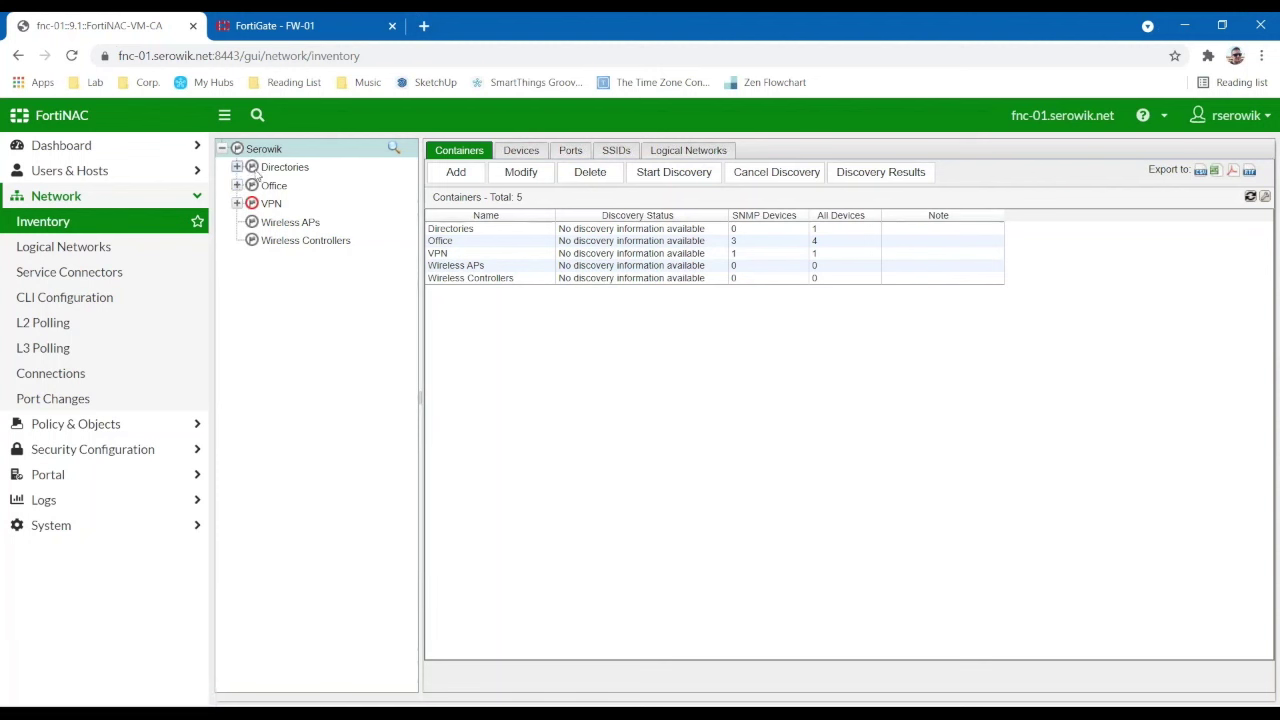
double_click(256, 188)
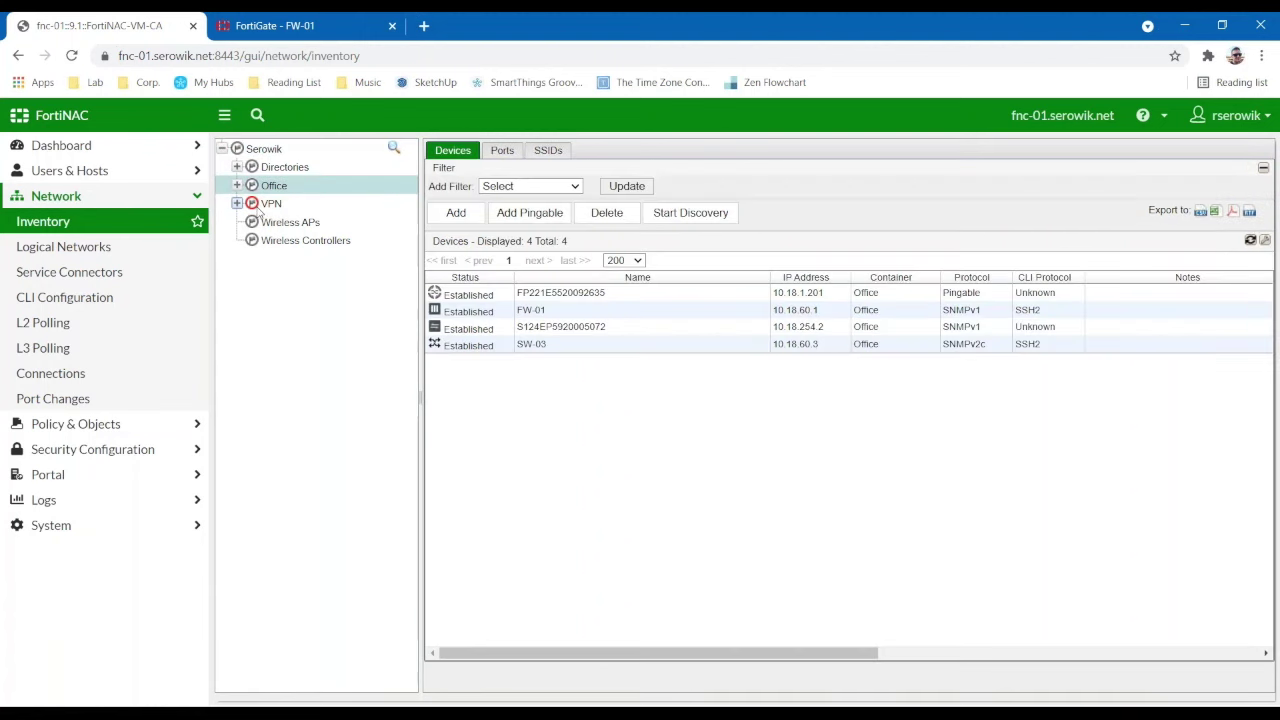
right_click(256, 189)
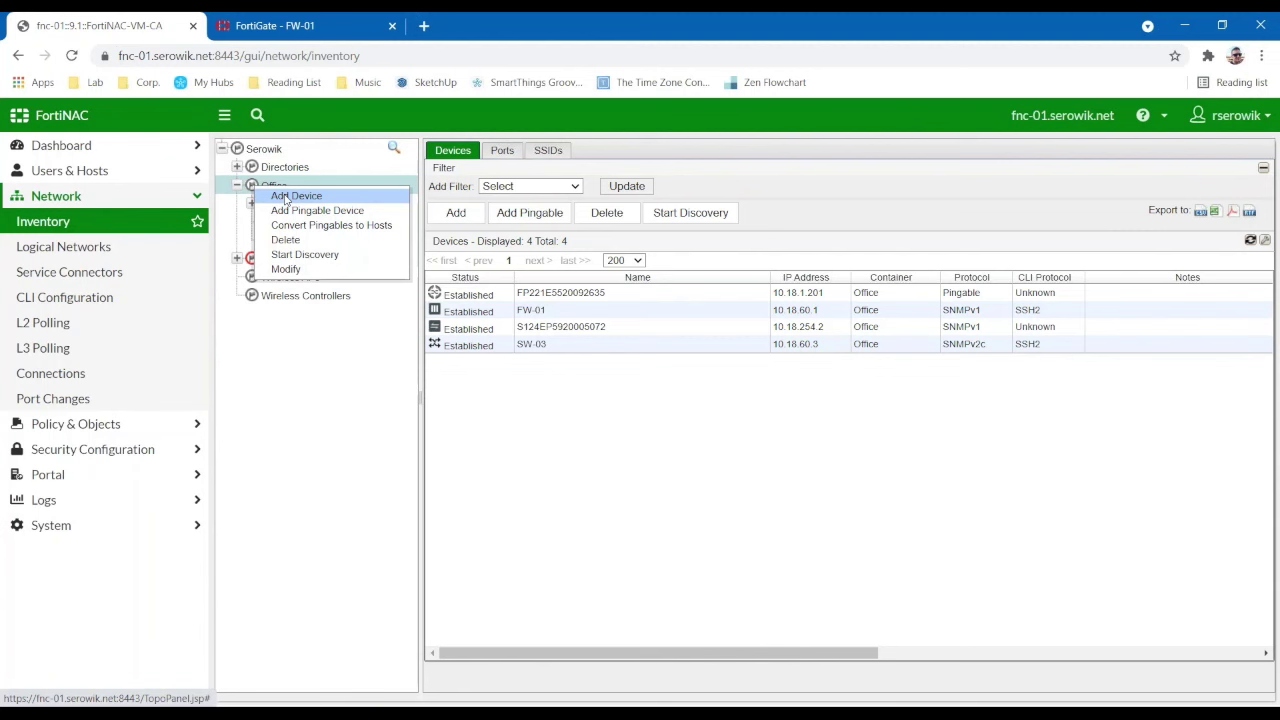
left_click(299, 258)
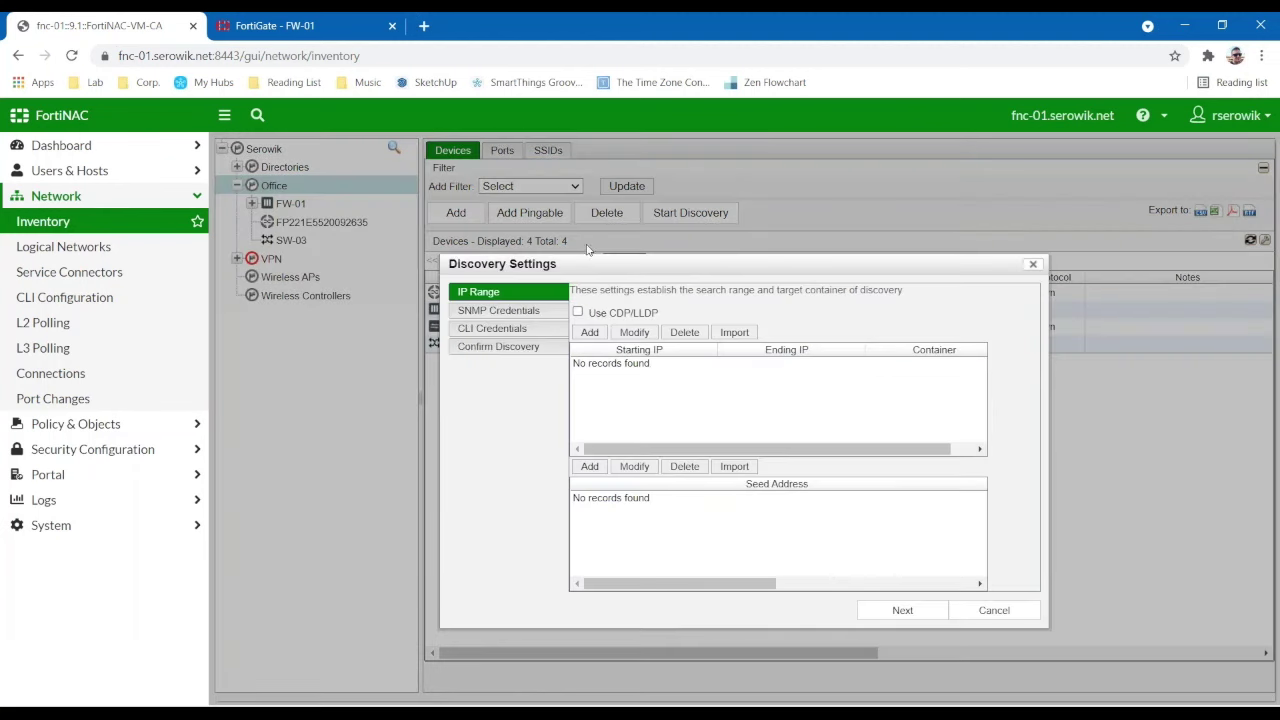
- Enable Use CDP/LLDP in the Office discovery settings, then cancel without running discovery
left_click_drag(563, 186, 548, 147)
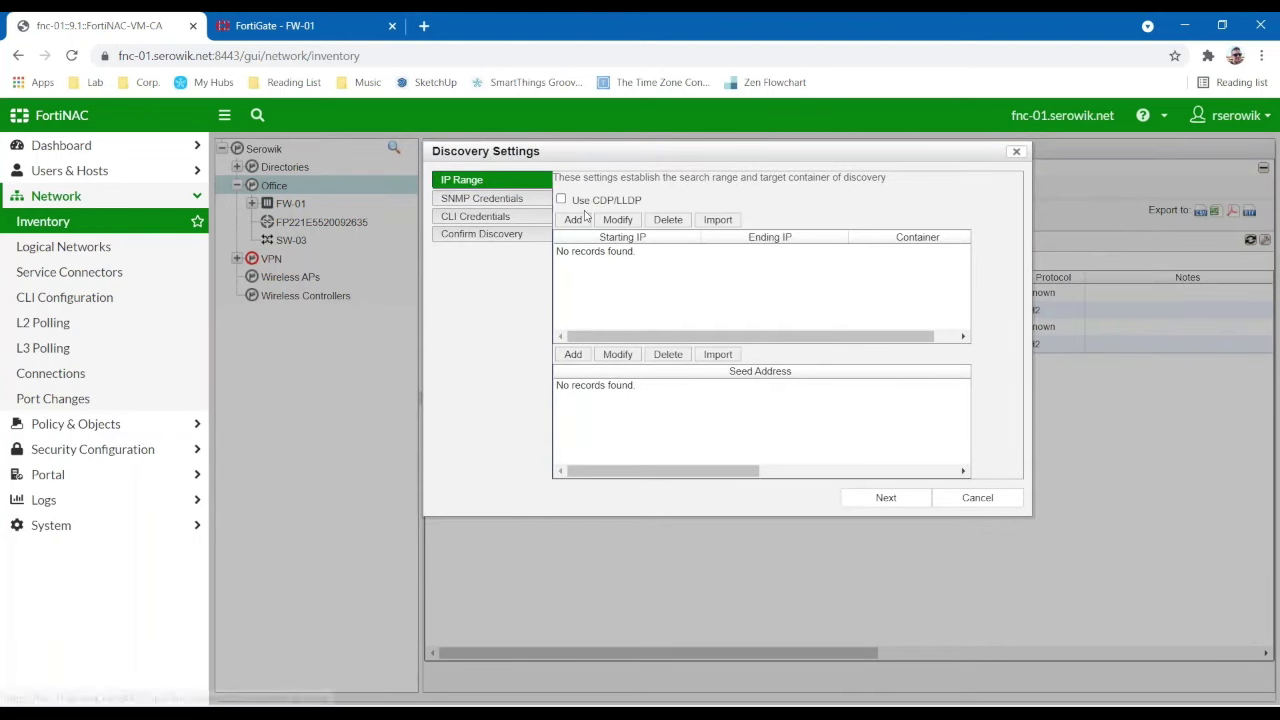
left_click(590, 251)
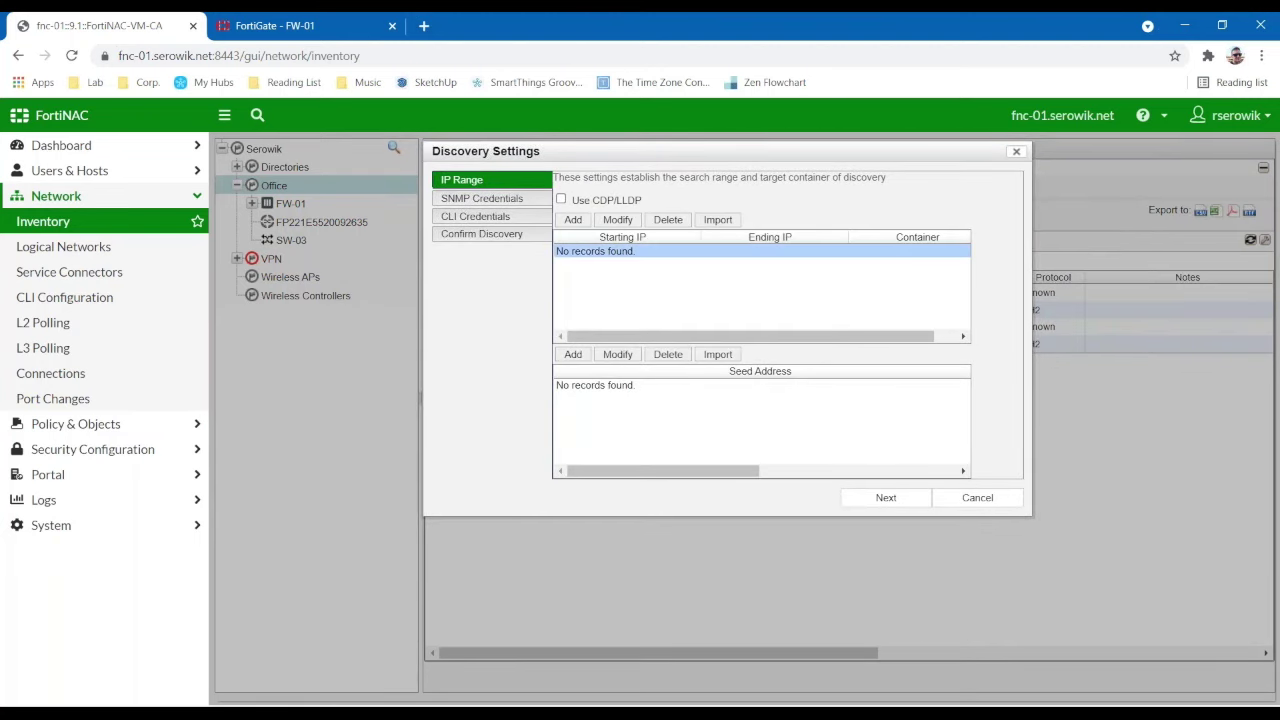
left_click(580, 201)
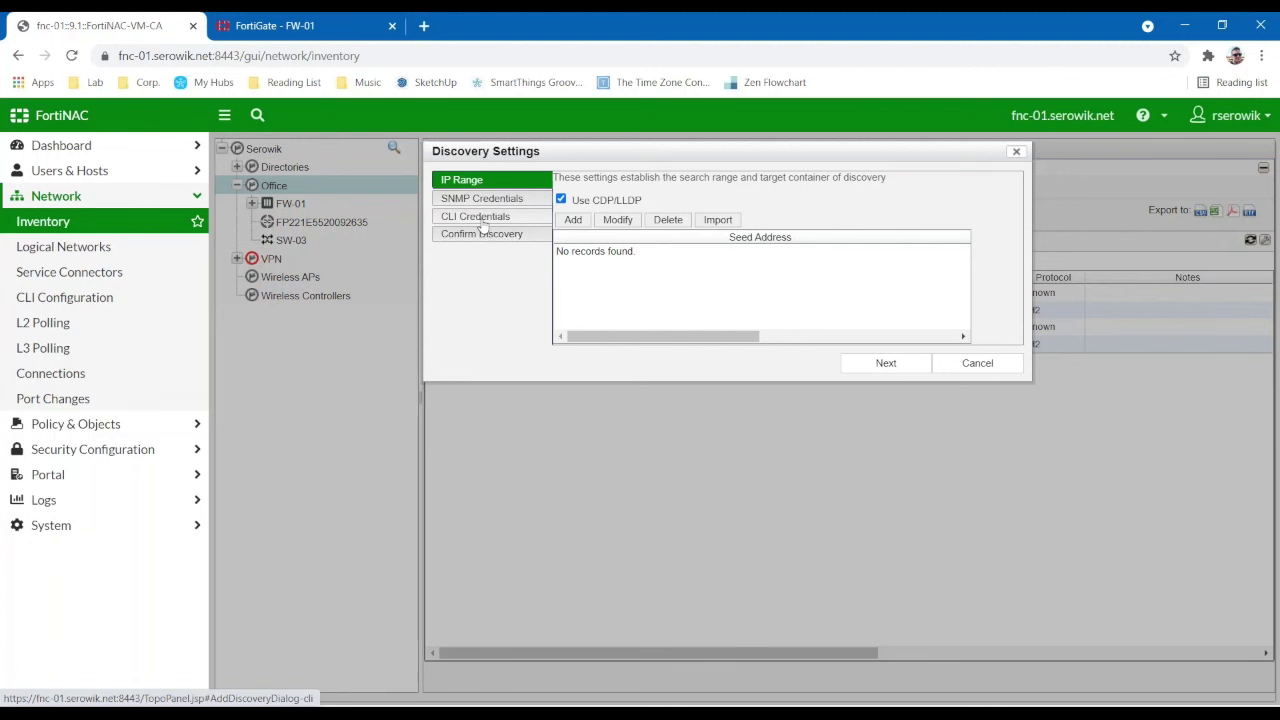
left_click(975, 365)
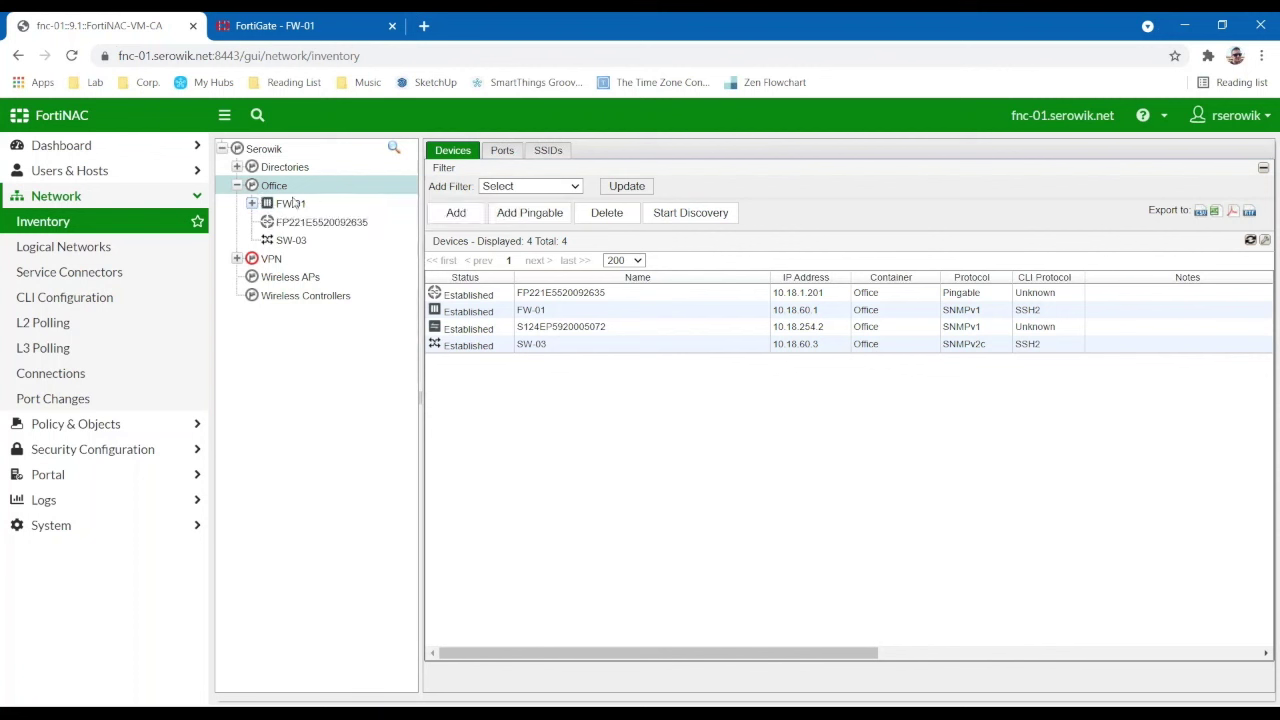
- Review switch SW-03's ports and polling settings, then open port G0/1's properties
left_click(300, 242)
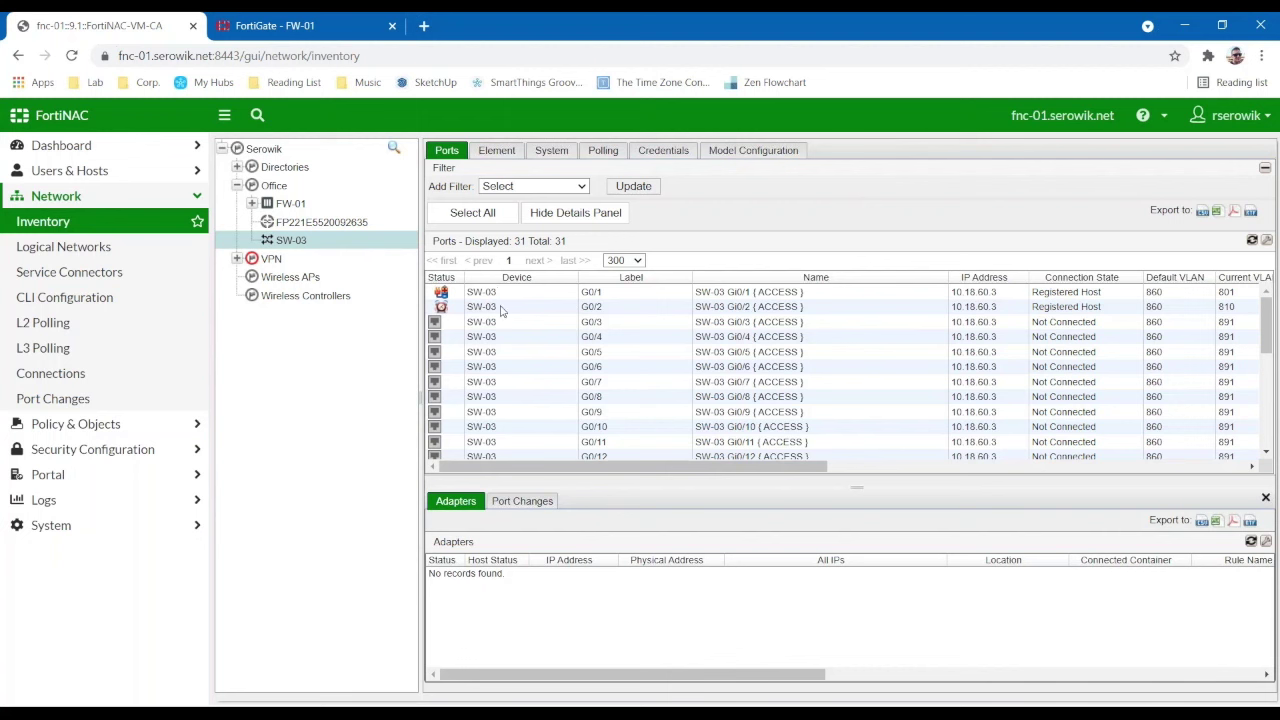
left_click(604, 150)
left_click(446, 150)
left_click(518, 295)
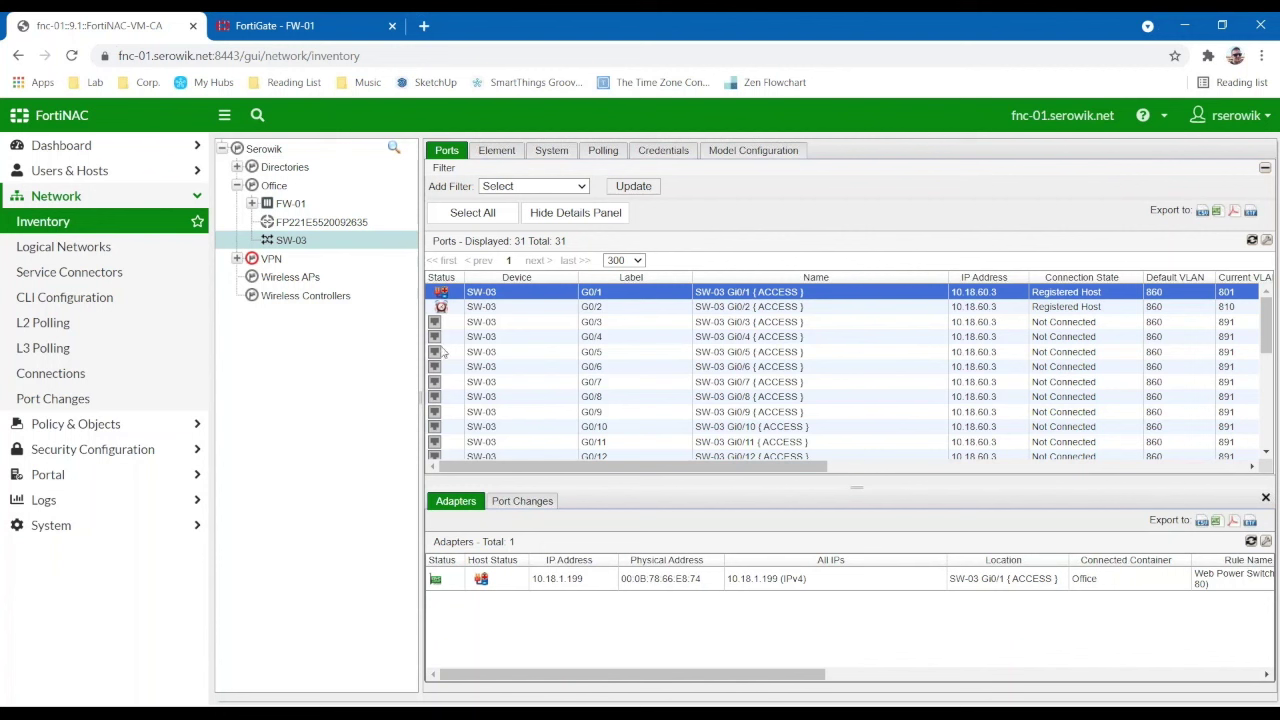
double_click(614, 295)
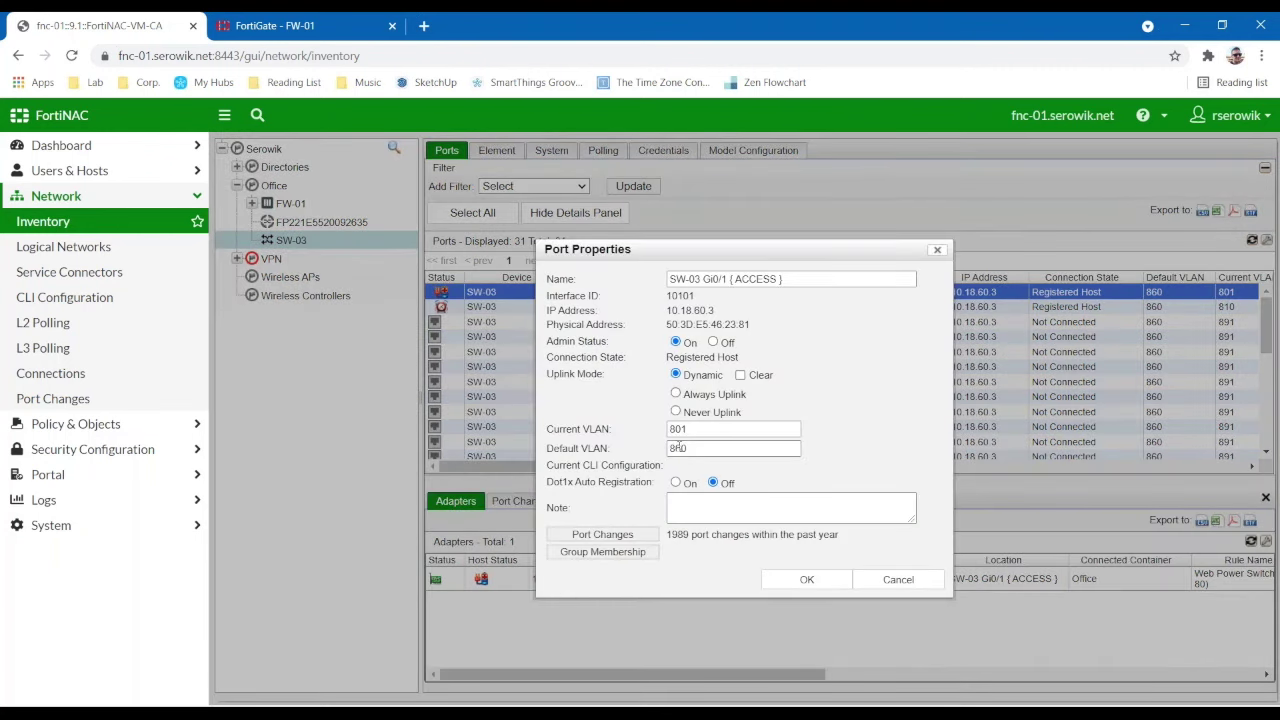
- Close G0/1's properties unchanged, view port G0/2's adapter 10.18.10.200, and go to Service Connectors
left_click(890, 582)
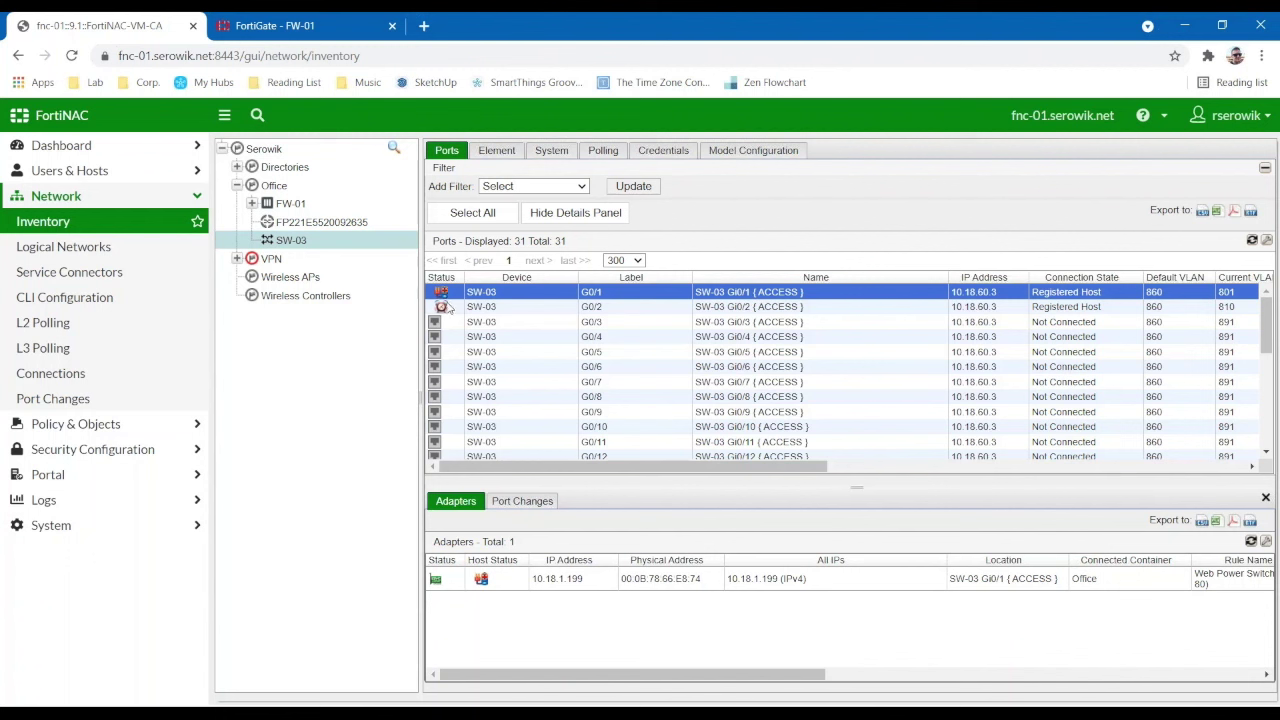
left_click(441, 307)
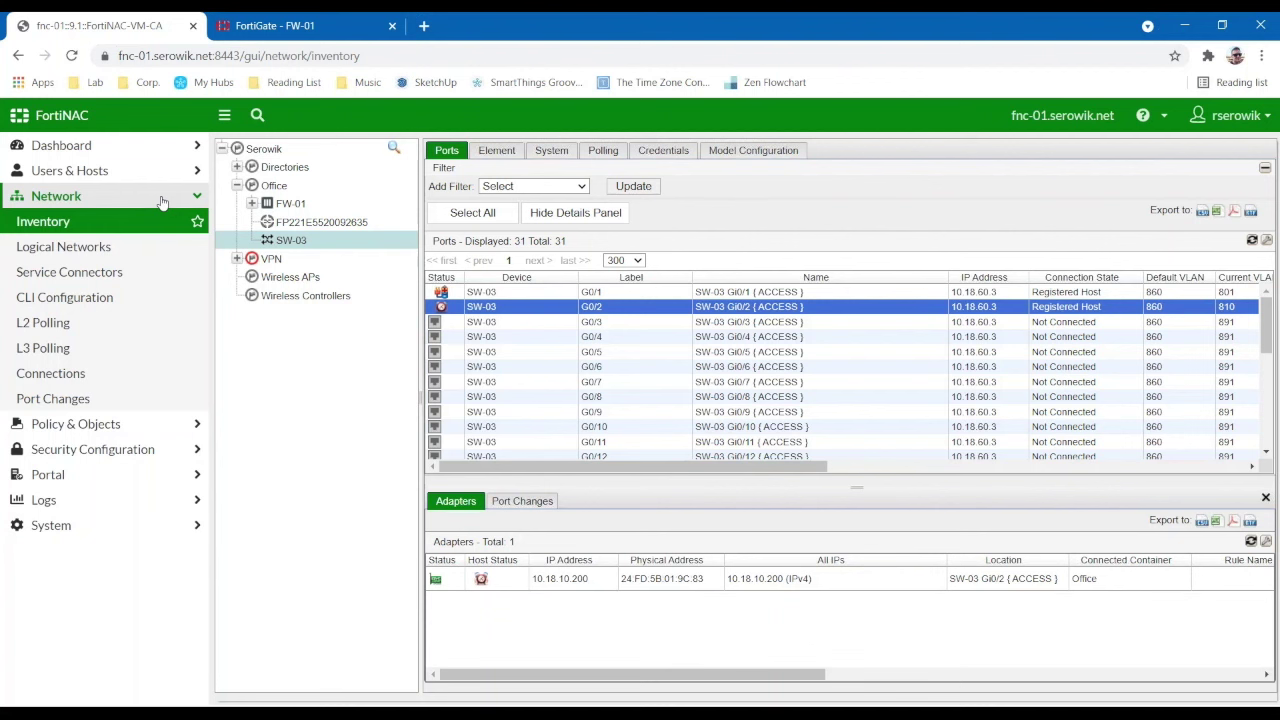
left_click(116, 278)
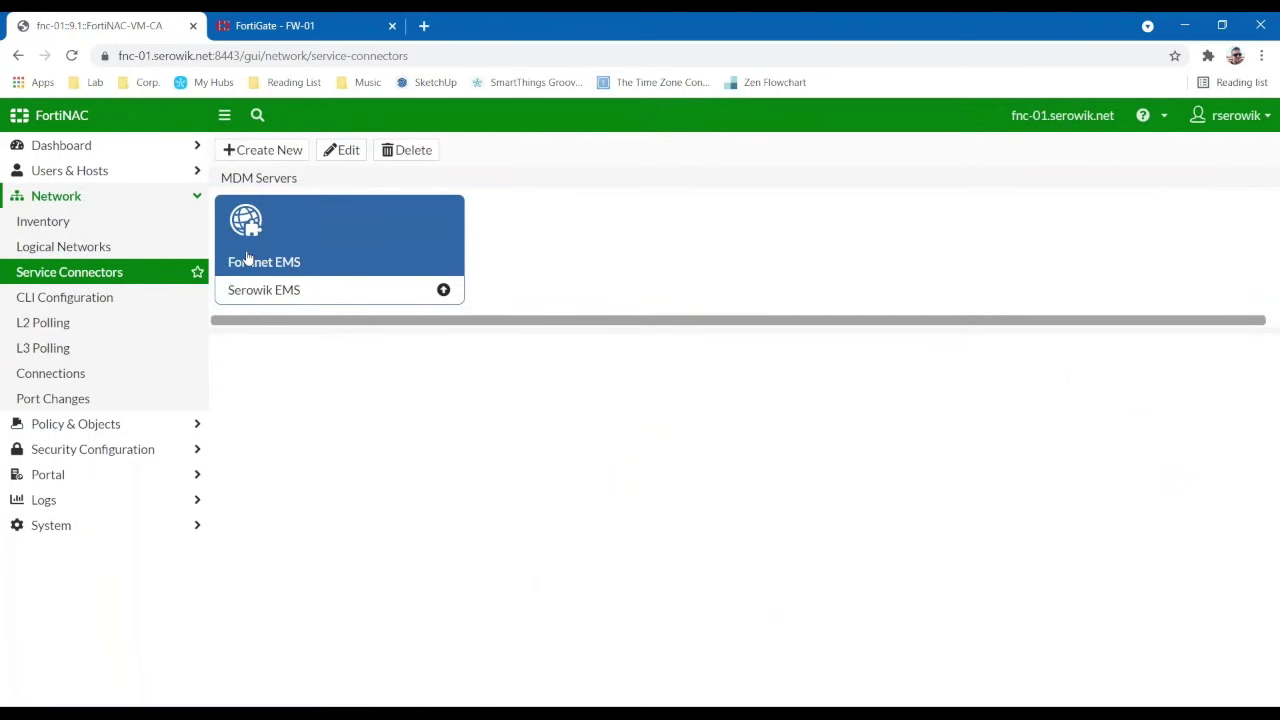
- Begin a new Microsoft InTune MDM service connector and review its empty form
left_click(268, 151)
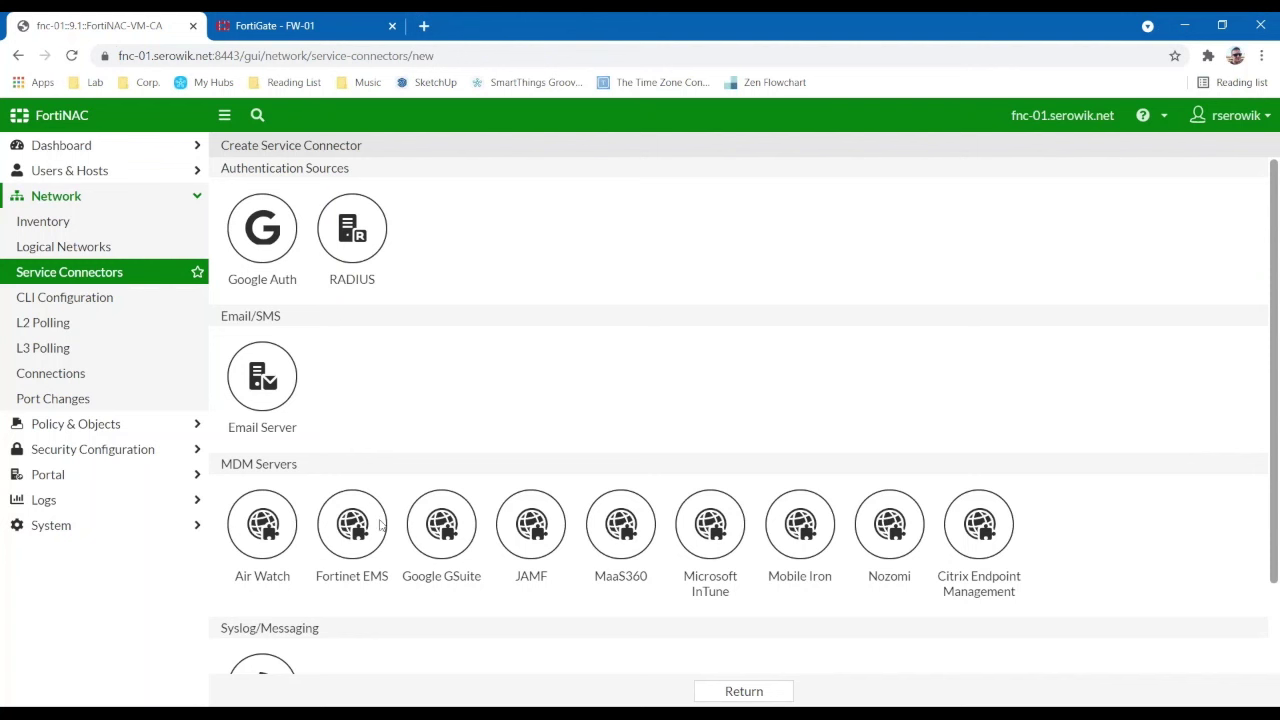
left_click(729, 531)
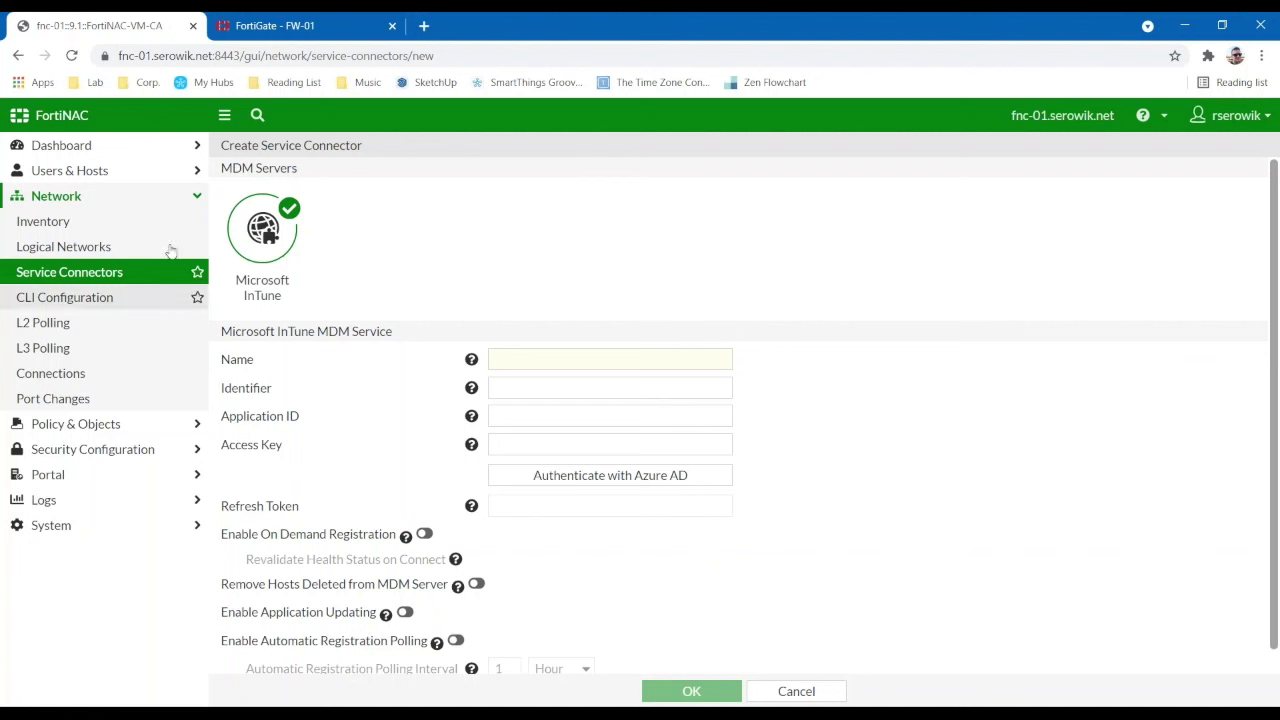
scroll(263, 380, "down", 1)
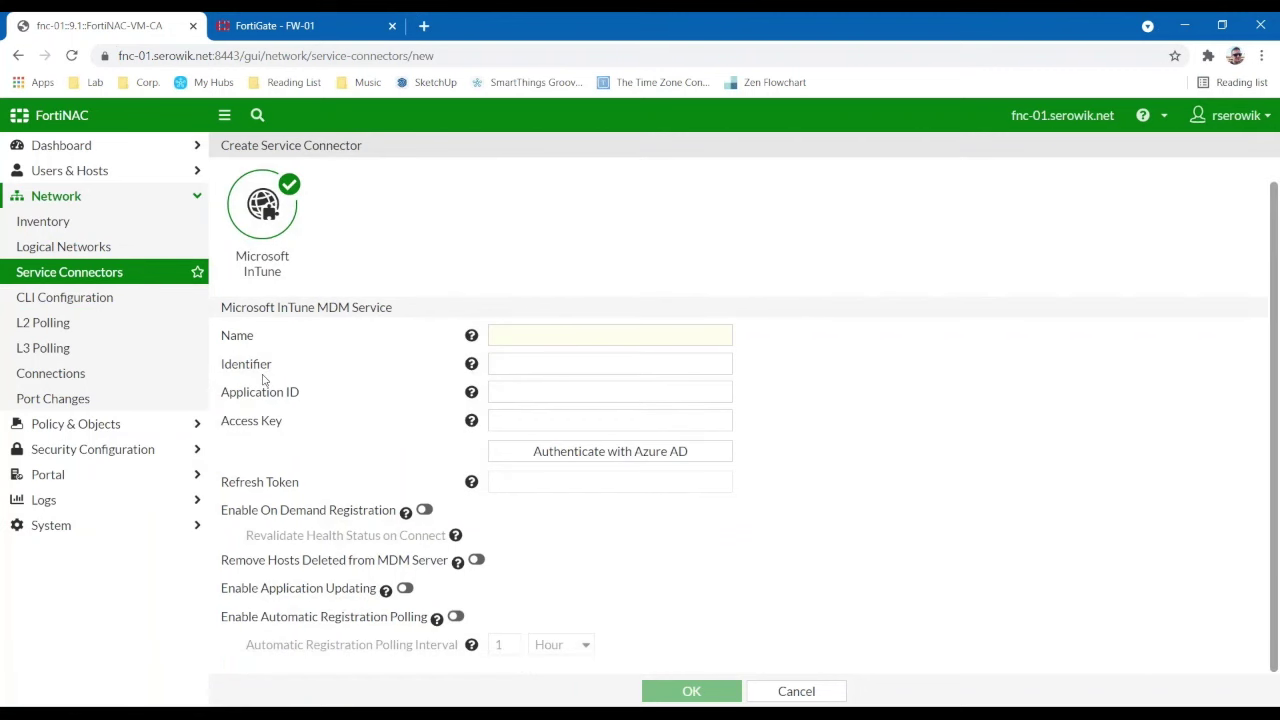
scroll(263, 380, "up", 1)
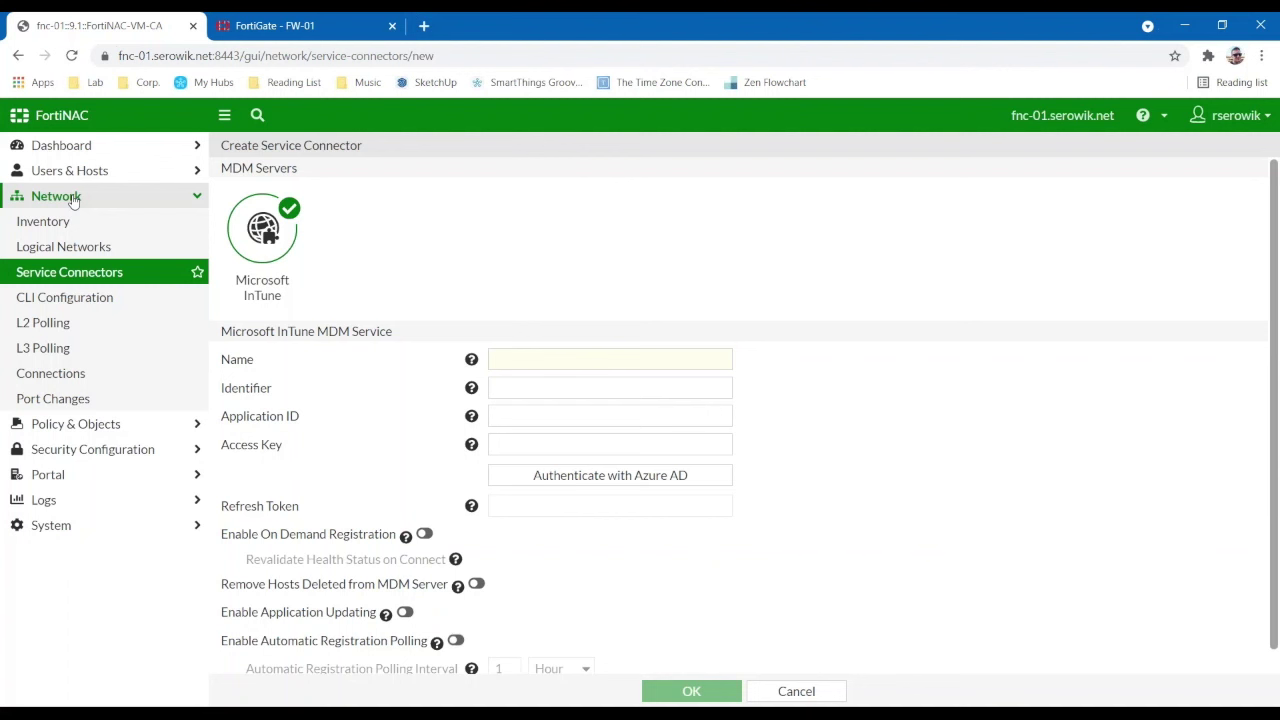
left_click(72, 198)
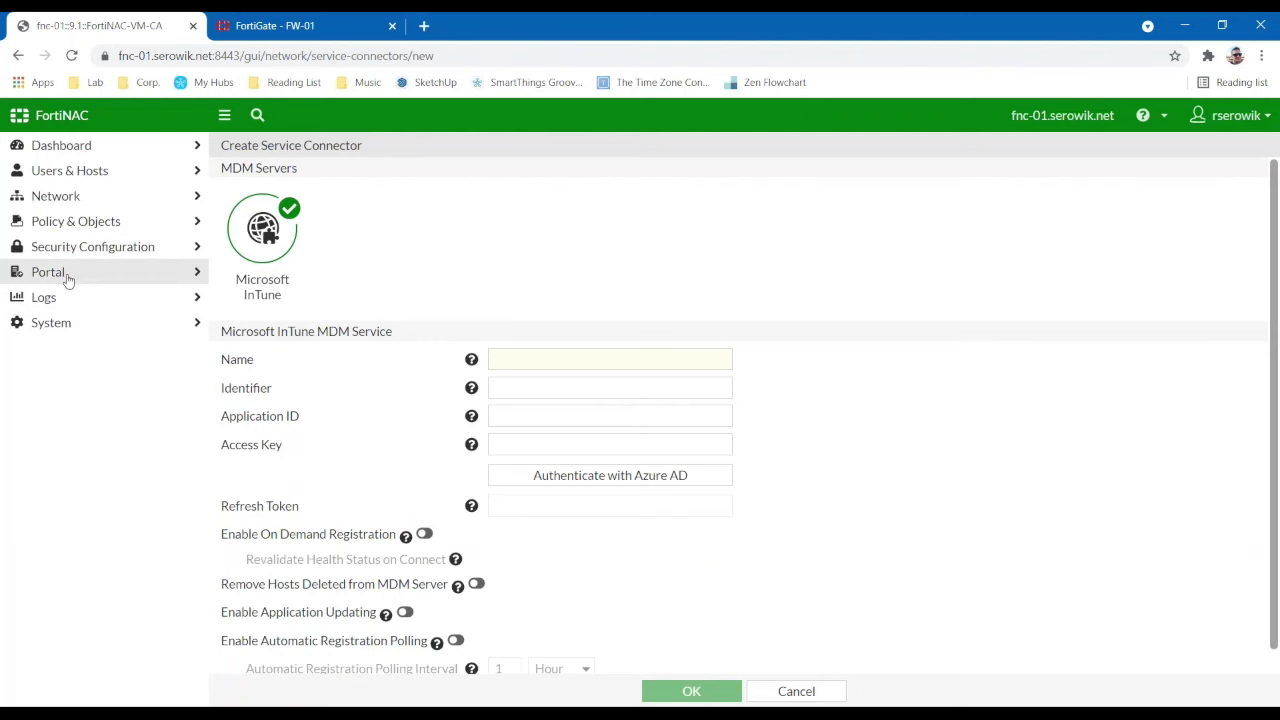
- Show the Registration Login Menu page in the Portal Configuration content editor
left_click(67, 277)
left_click(68, 297)
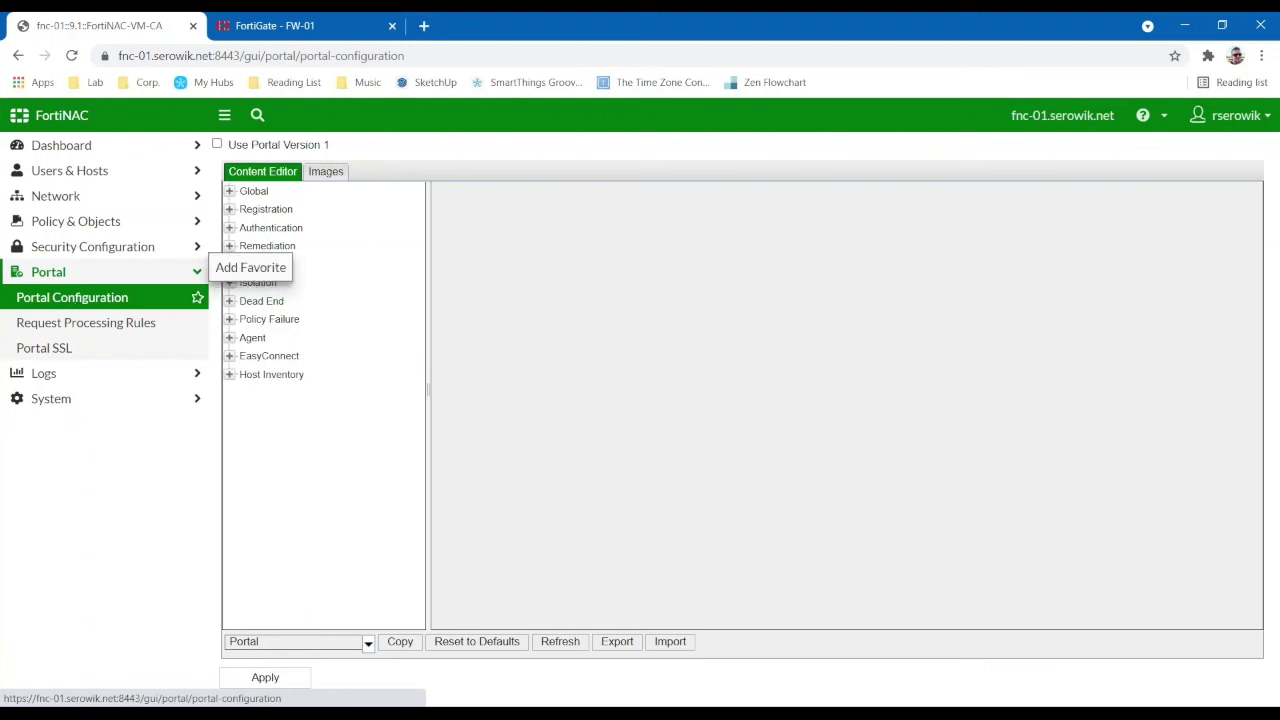
left_click(229, 209)
left_click(276, 247)
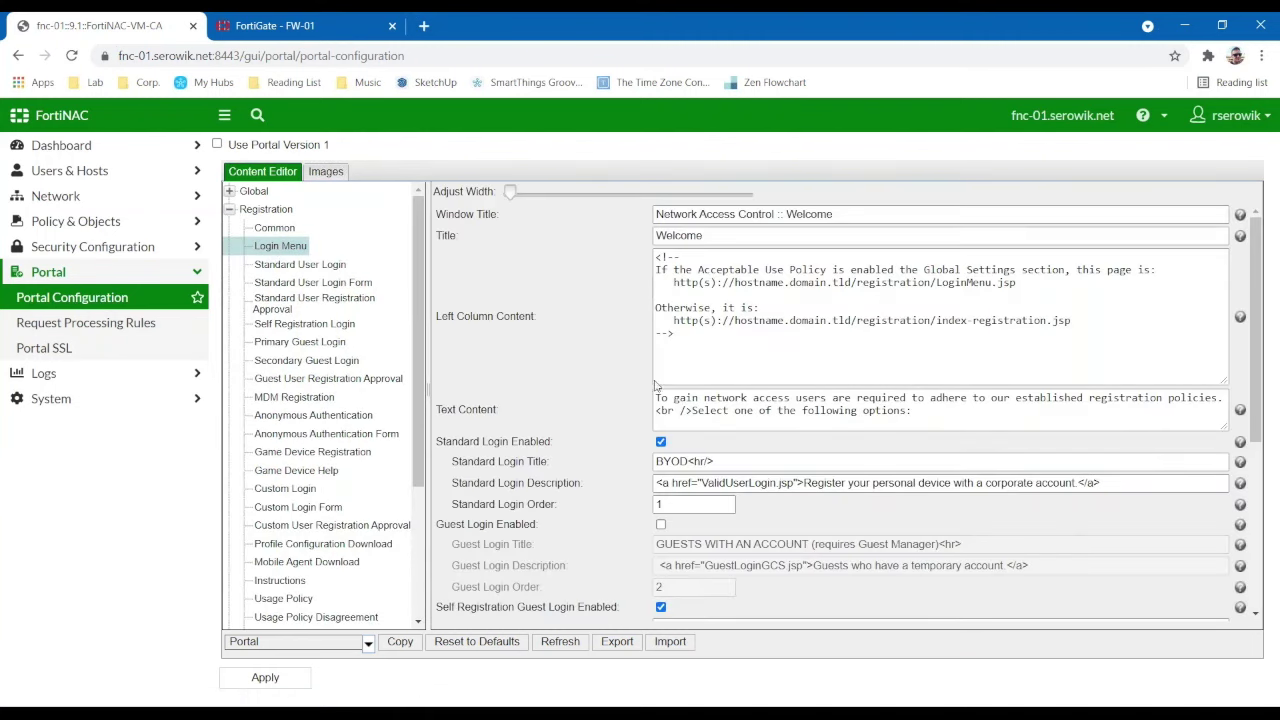
scroll(840, 410, "down", 3)
scroll(840, 410, "up", 2)
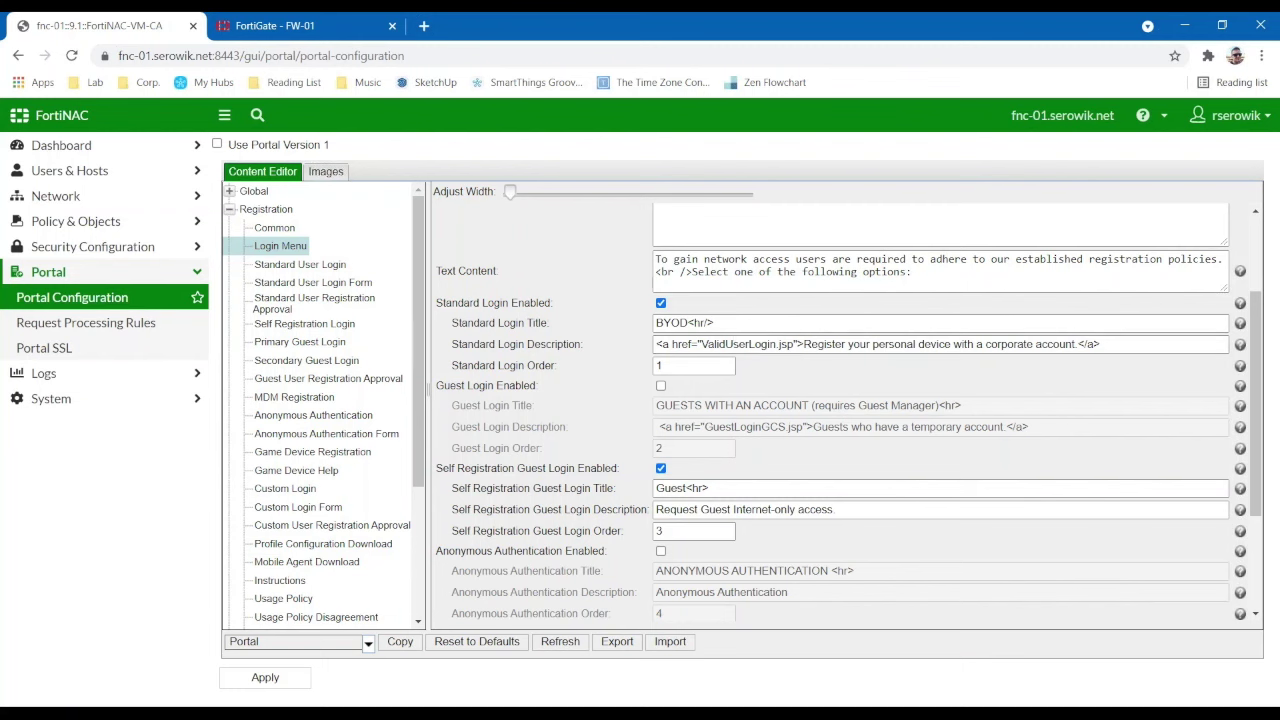
scroll(733, 348, "down", 3)
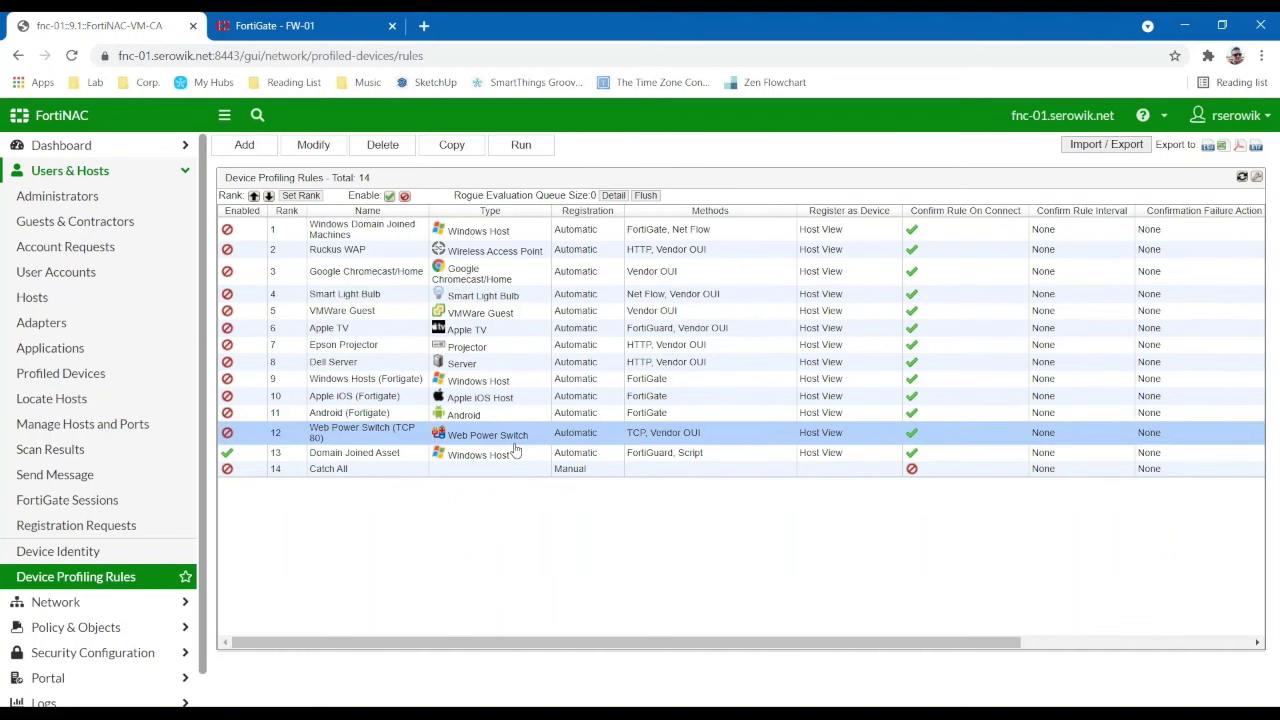
double_click(480, 352)
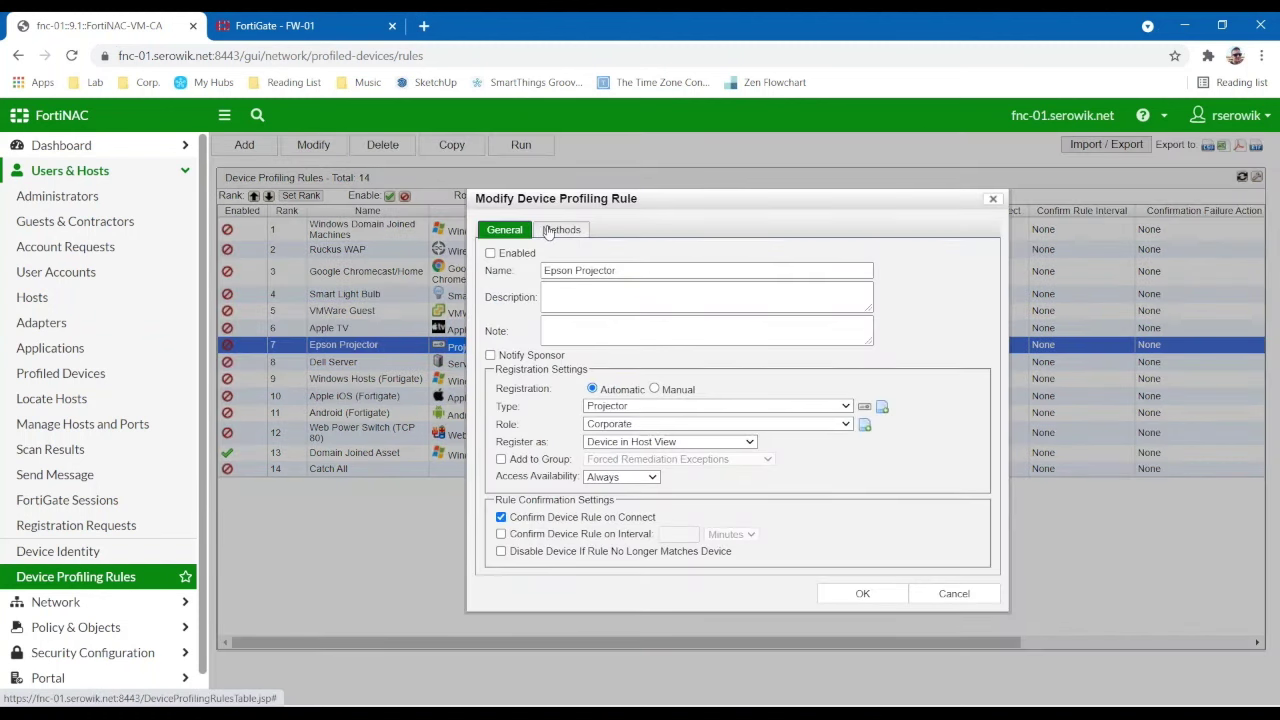
- Review the Epson Projector rule's Vendor OUI and HTTP/HTTPS methods, then add DHCP Fingerprinting
left_click(570, 231)
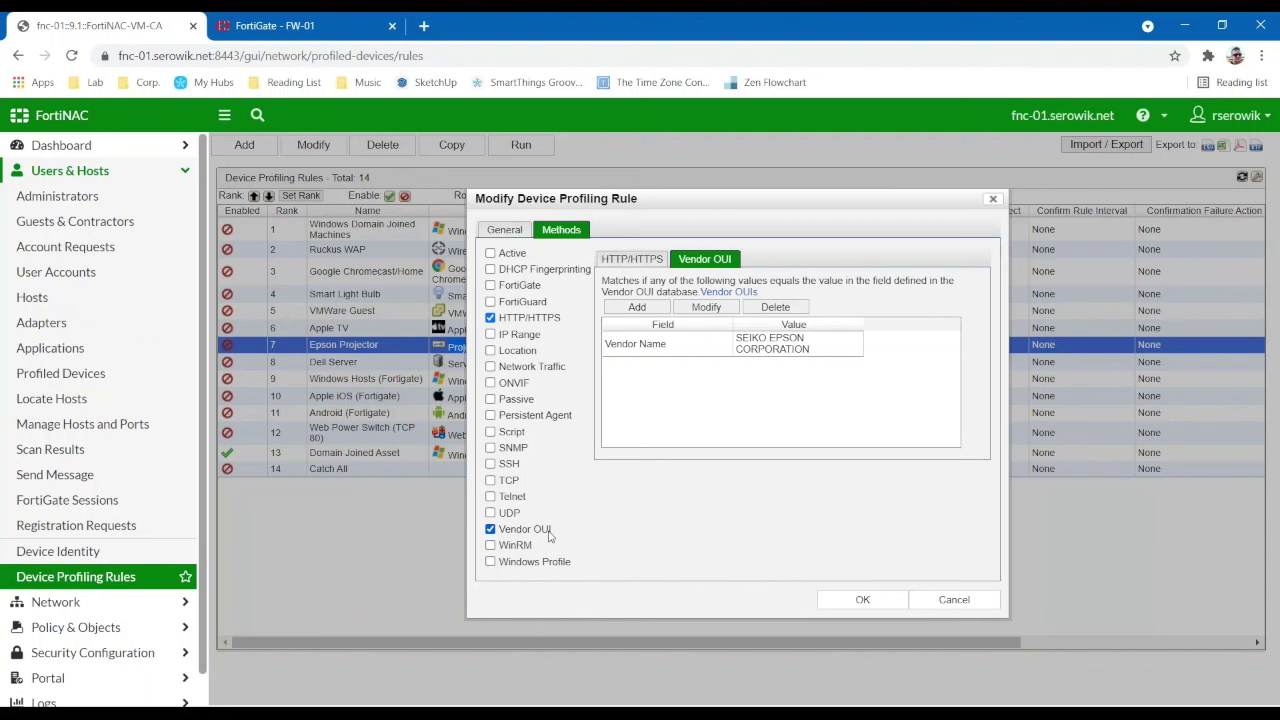
left_click(770, 352)
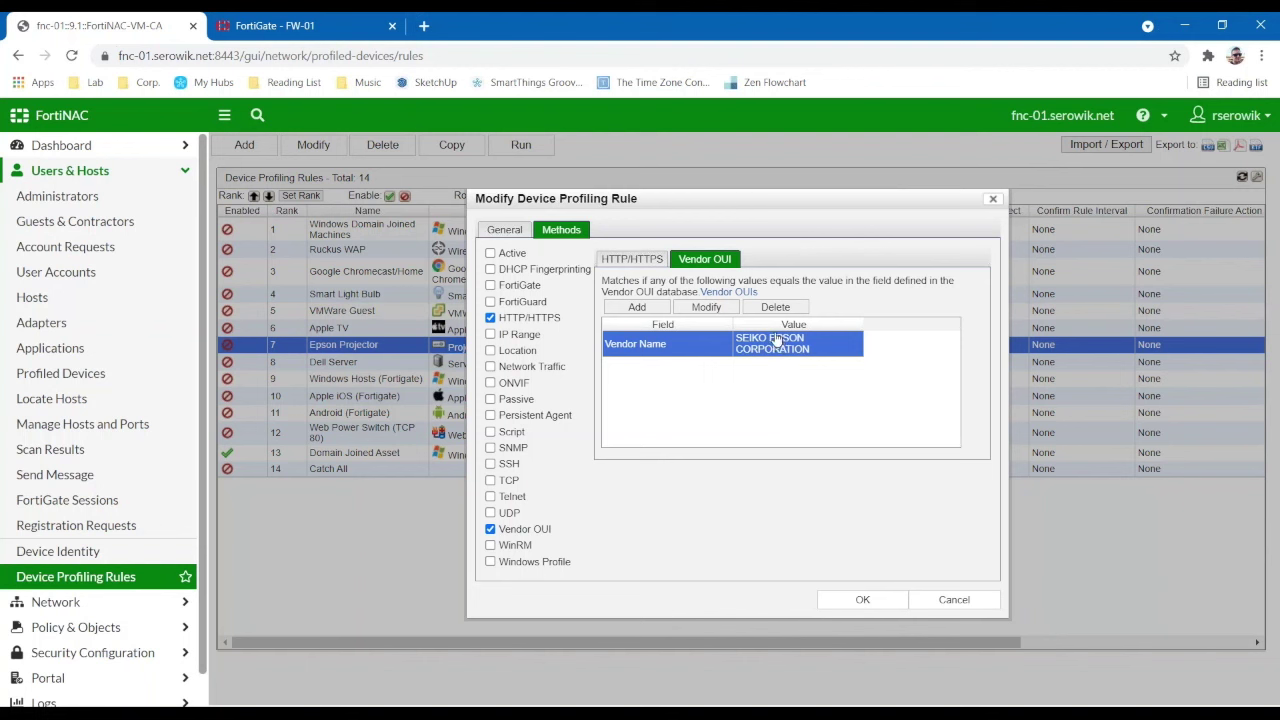
left_click(645, 259)
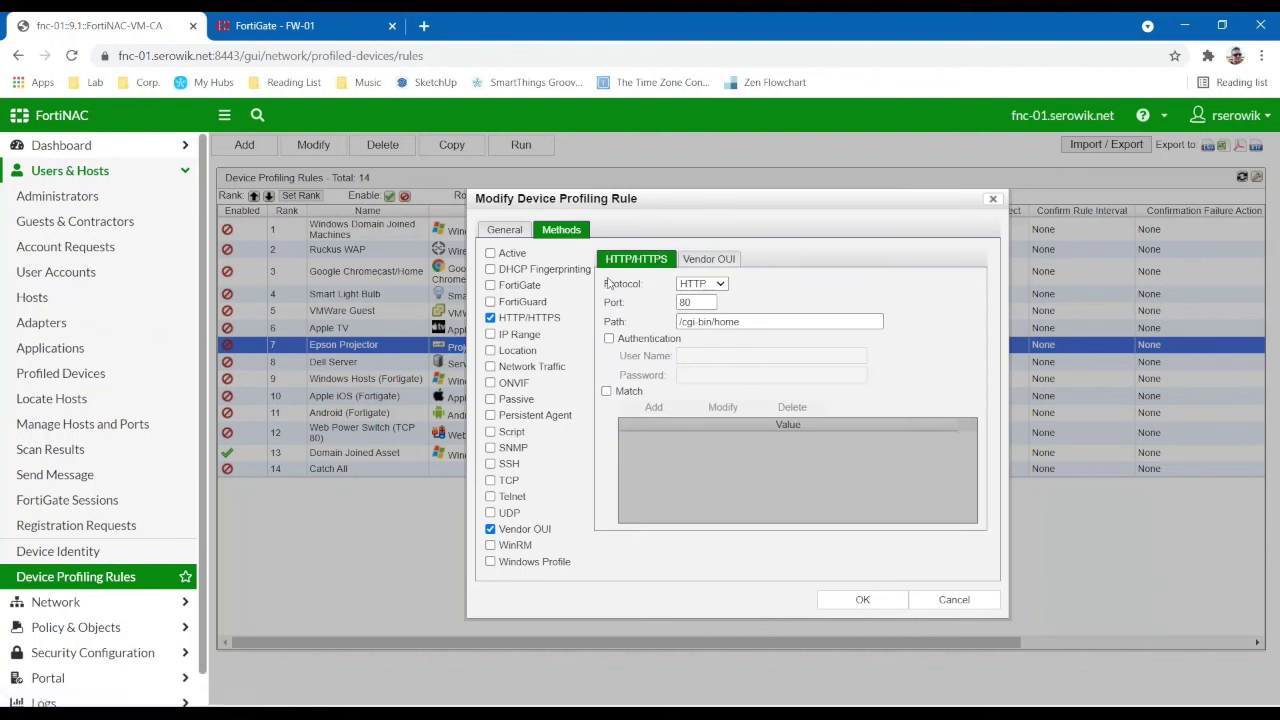
left_click_drag(748, 322, 656, 321)
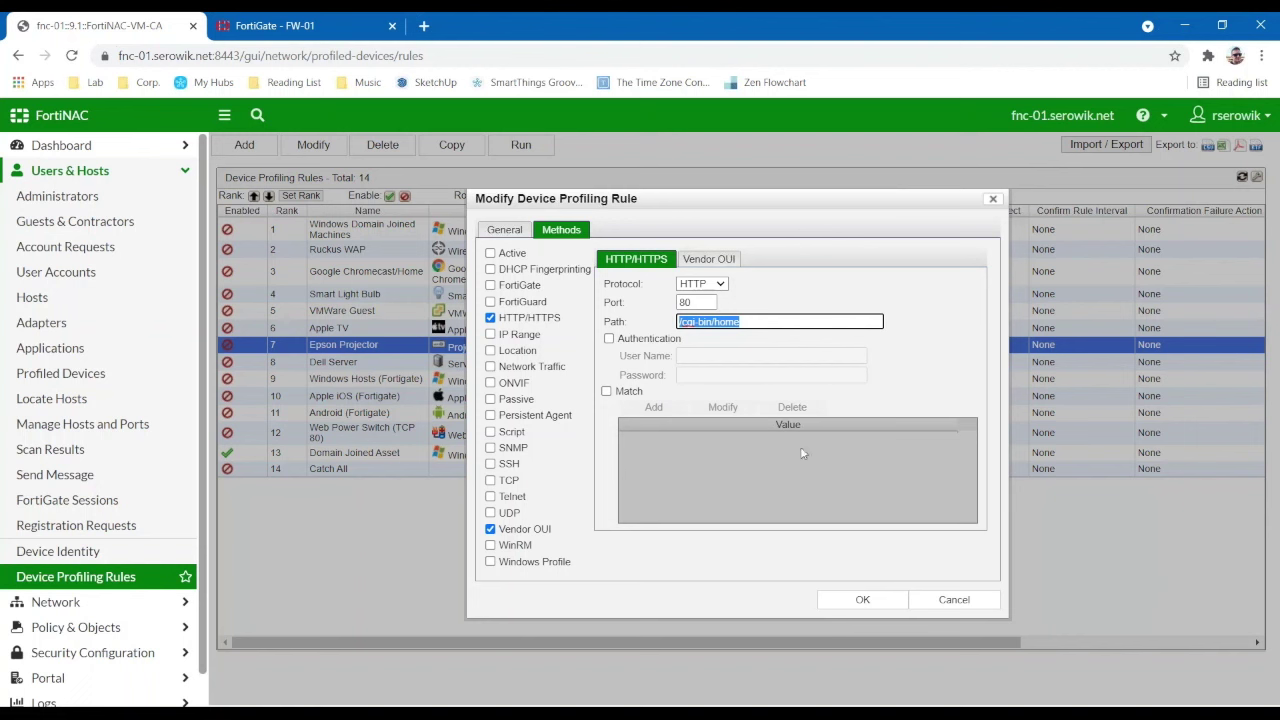
left_click(526, 271)
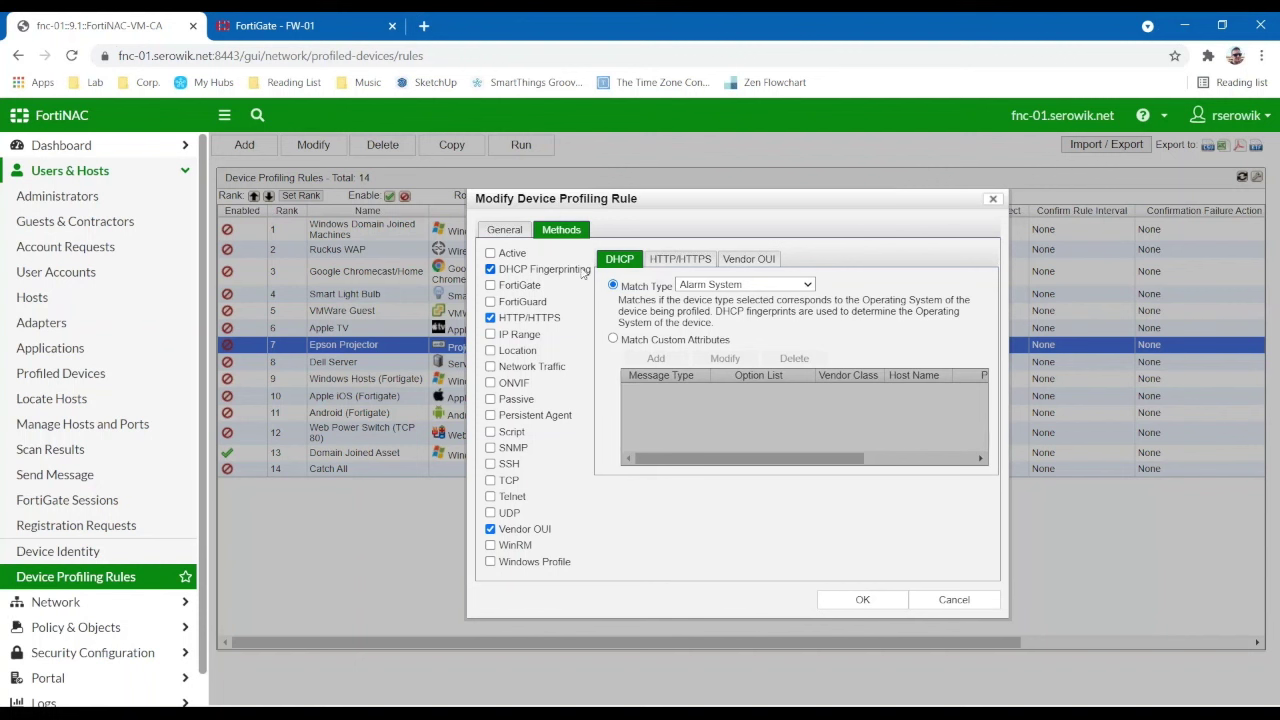
- Add FortiGuard, SSH, SNMP and TCP as Epson Projector profiling methods, then return to General
left_click(716, 287)
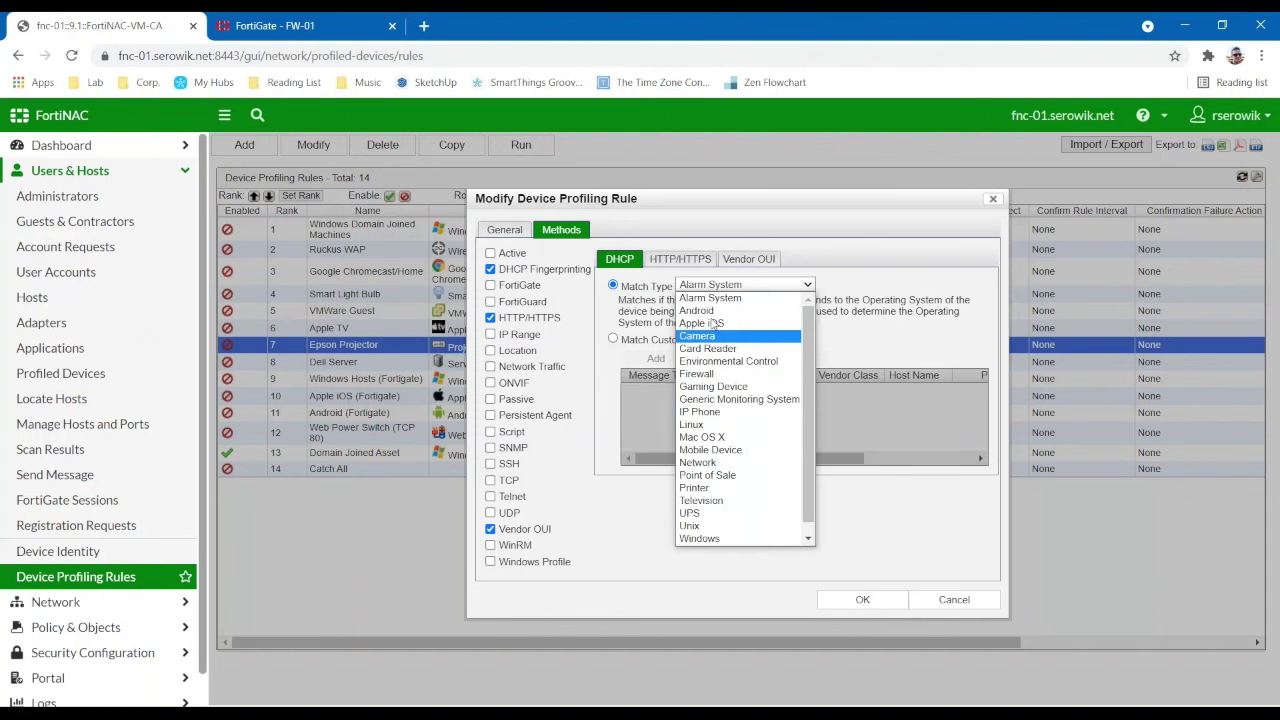
left_click(651, 295)
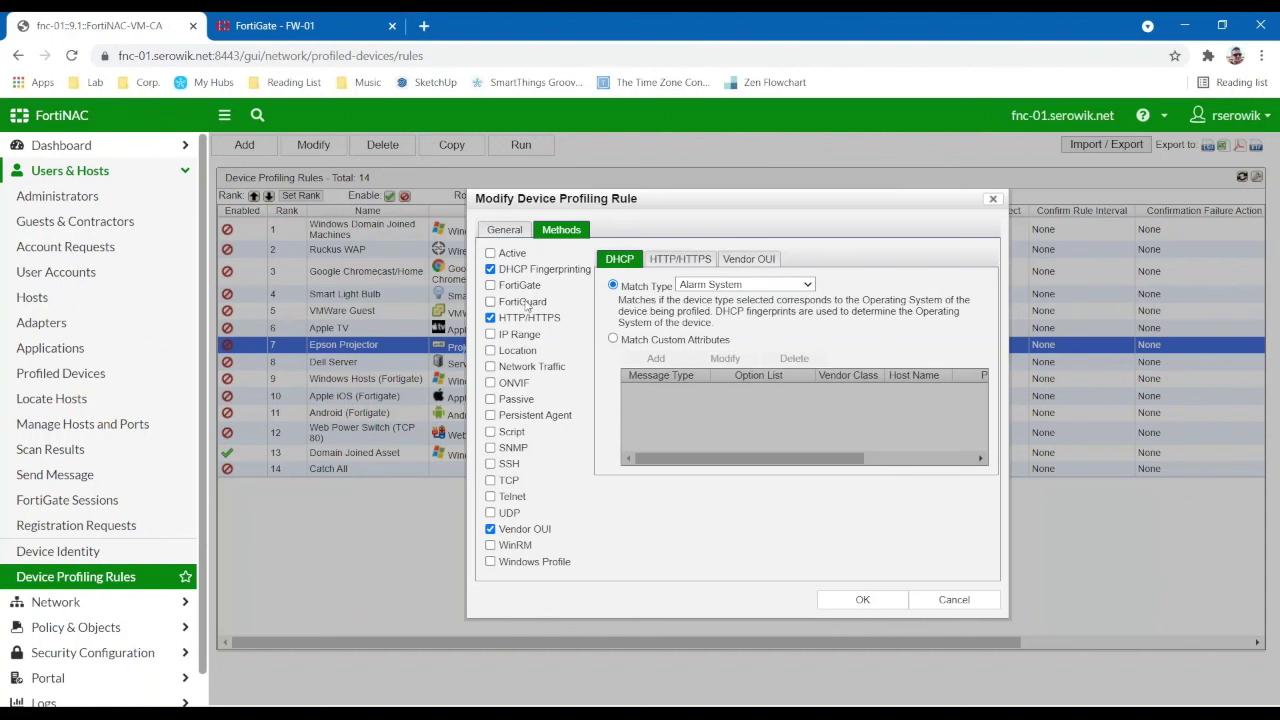
left_click(526, 304)
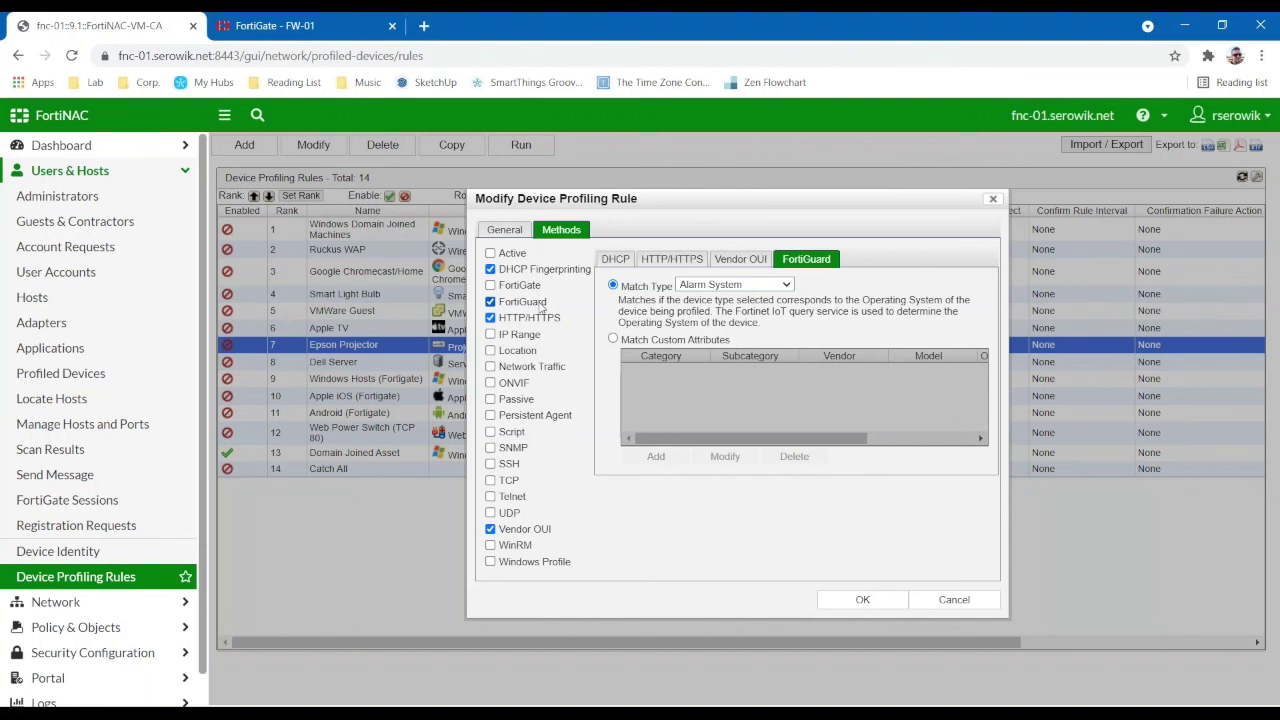
left_click(512, 466)
left_click(518, 448)
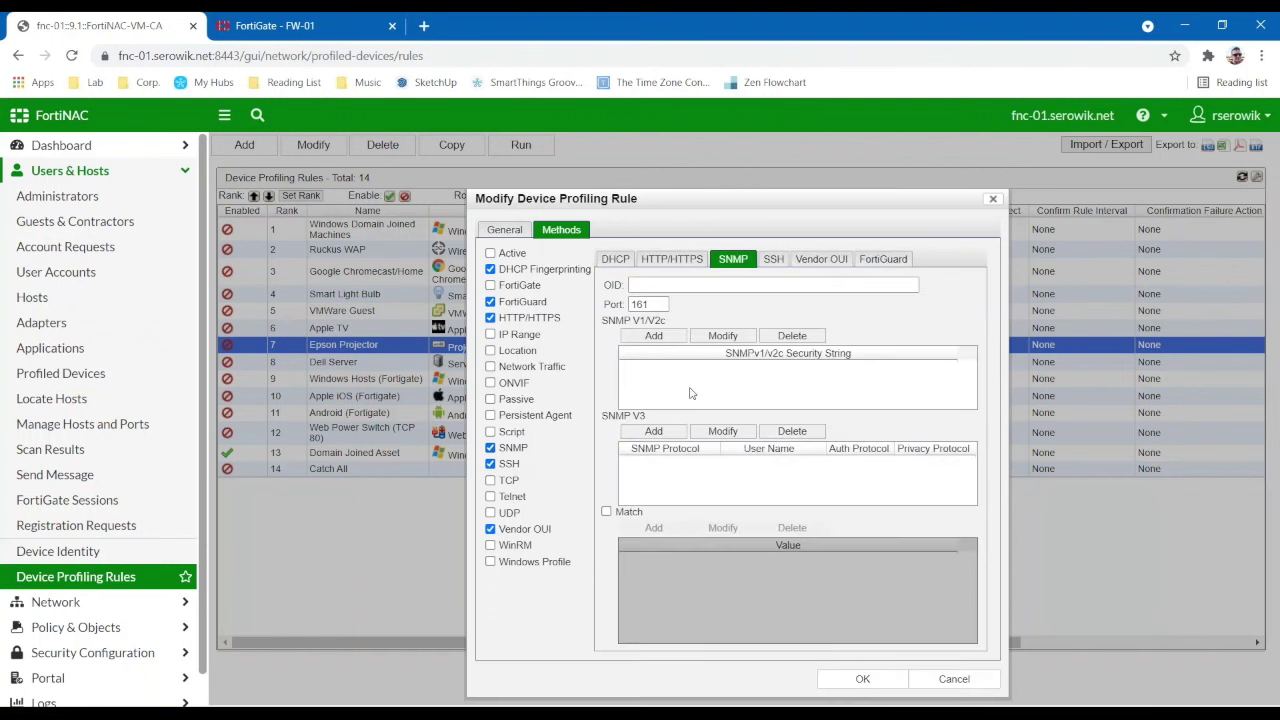
left_click(507, 481)
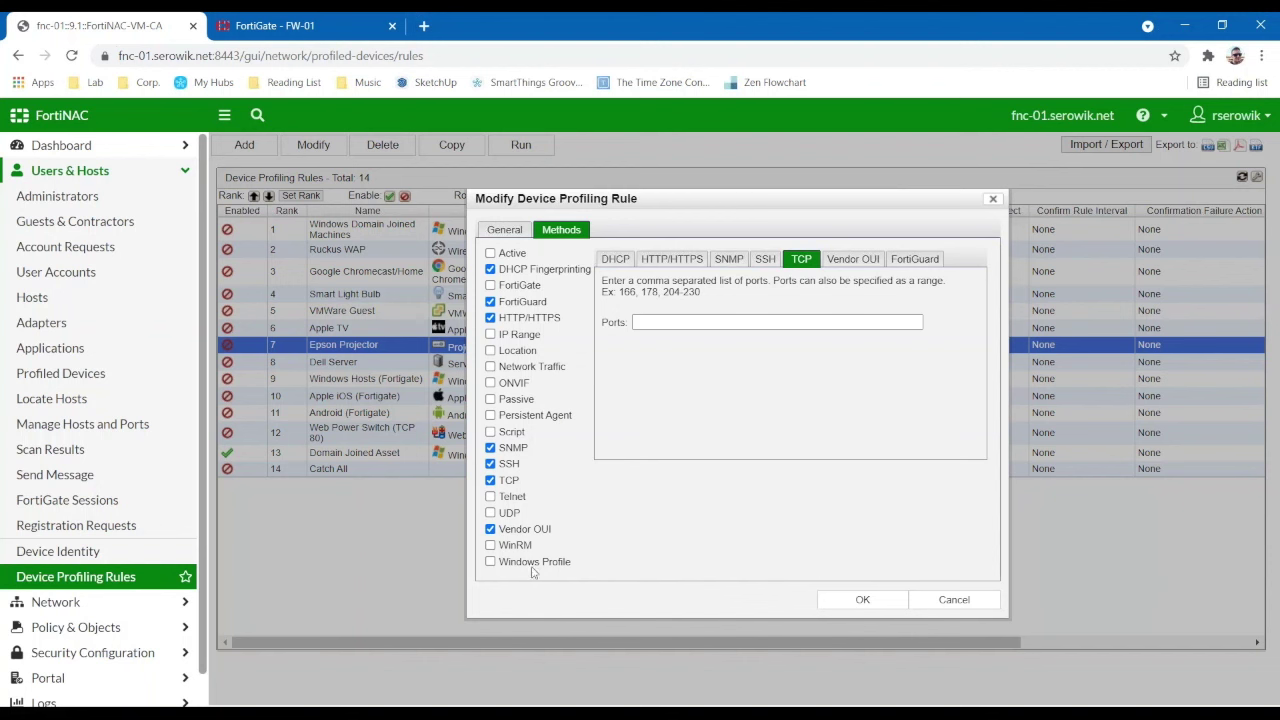
left_click(508, 229)
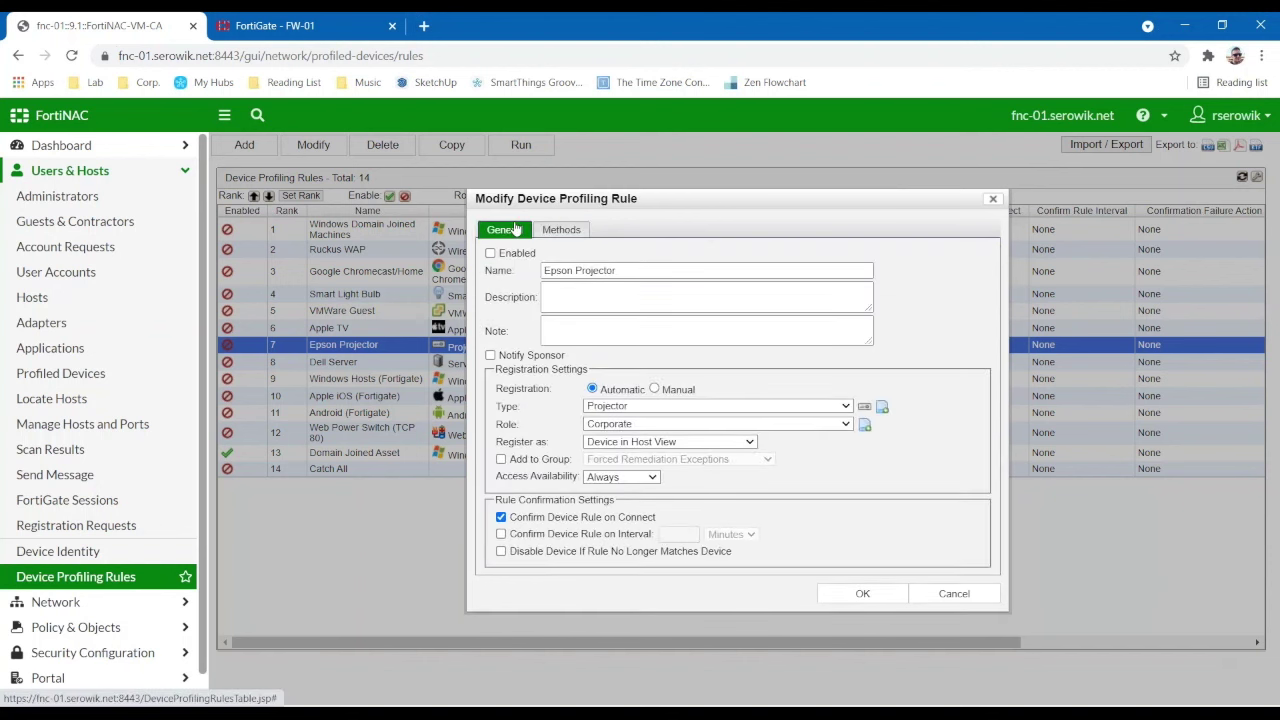
- Enable the Epson Projector rule, attempt saving, dismiss the credentials error, and close without saving
left_click_drag(524, 203, 498, 205)
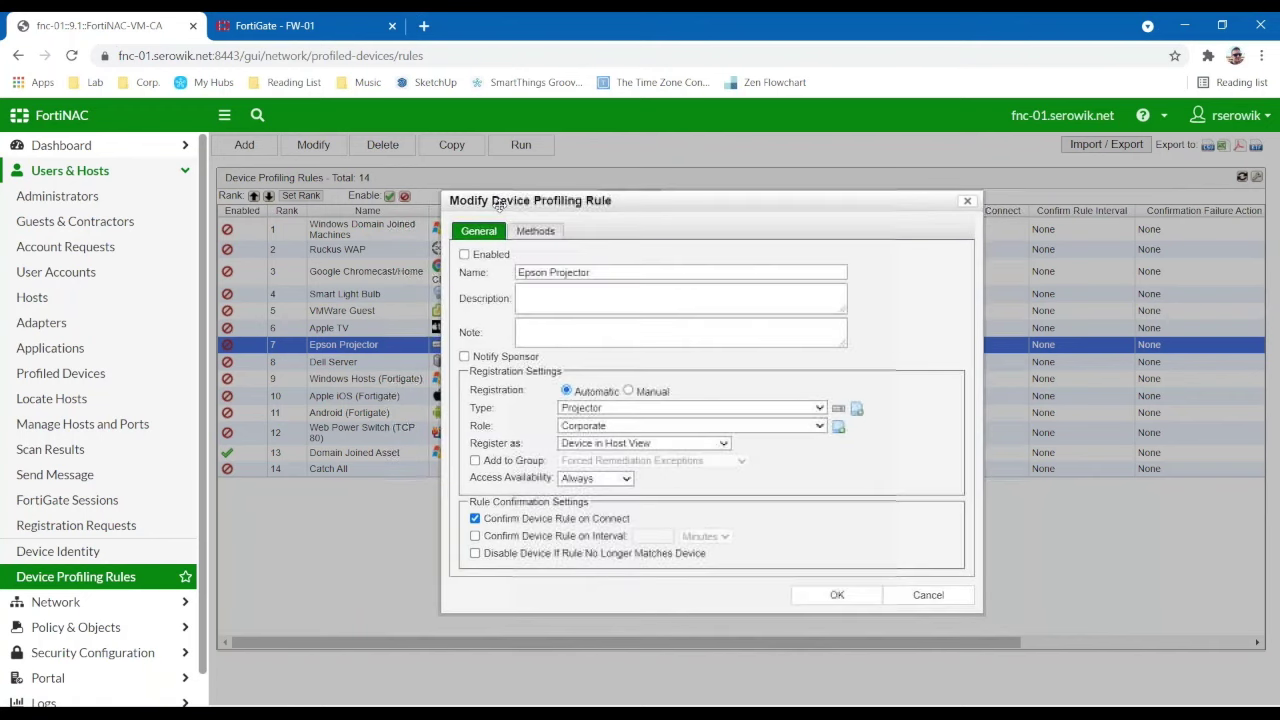
left_click(493, 256)
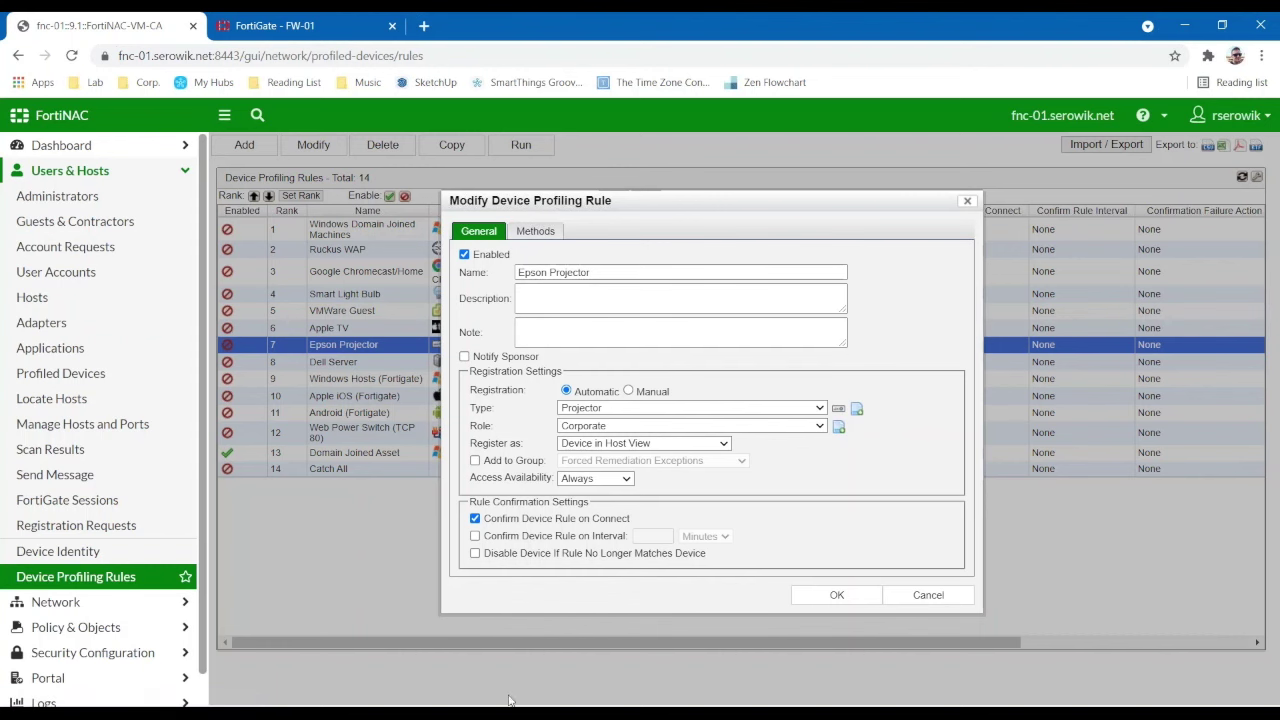
left_click(837, 595)
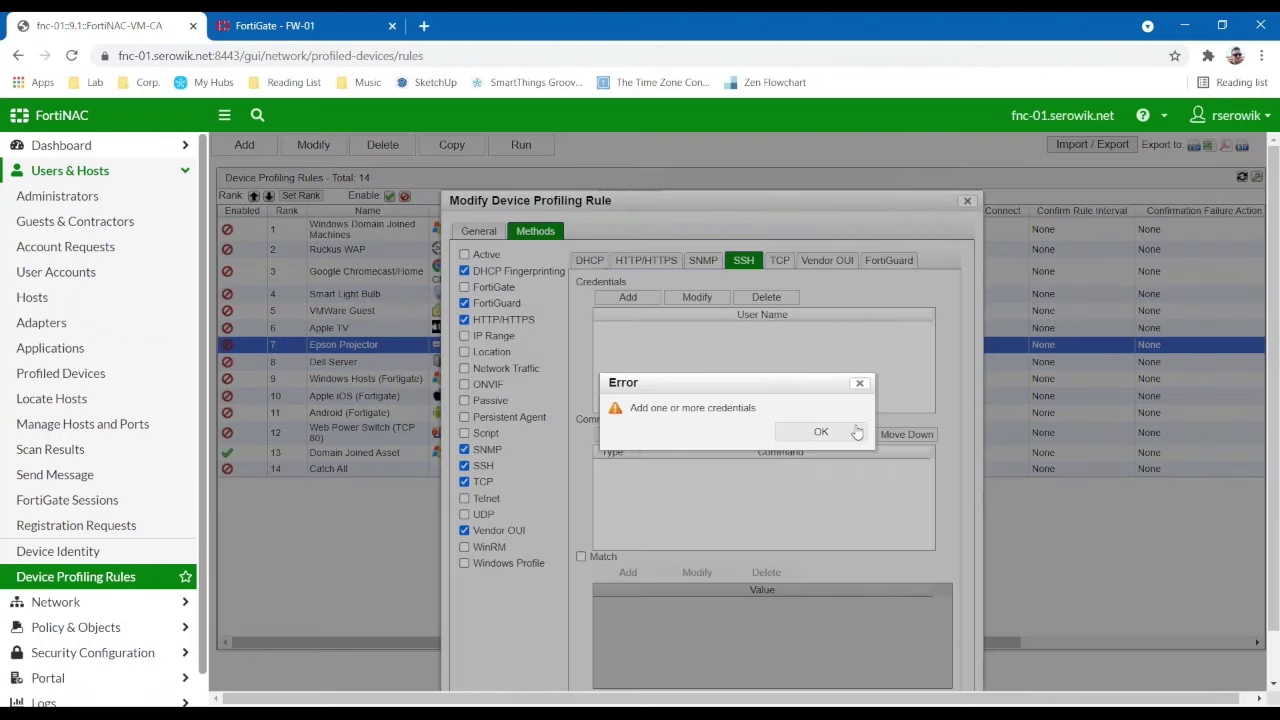
left_click(831, 433)
left_click(966, 201)
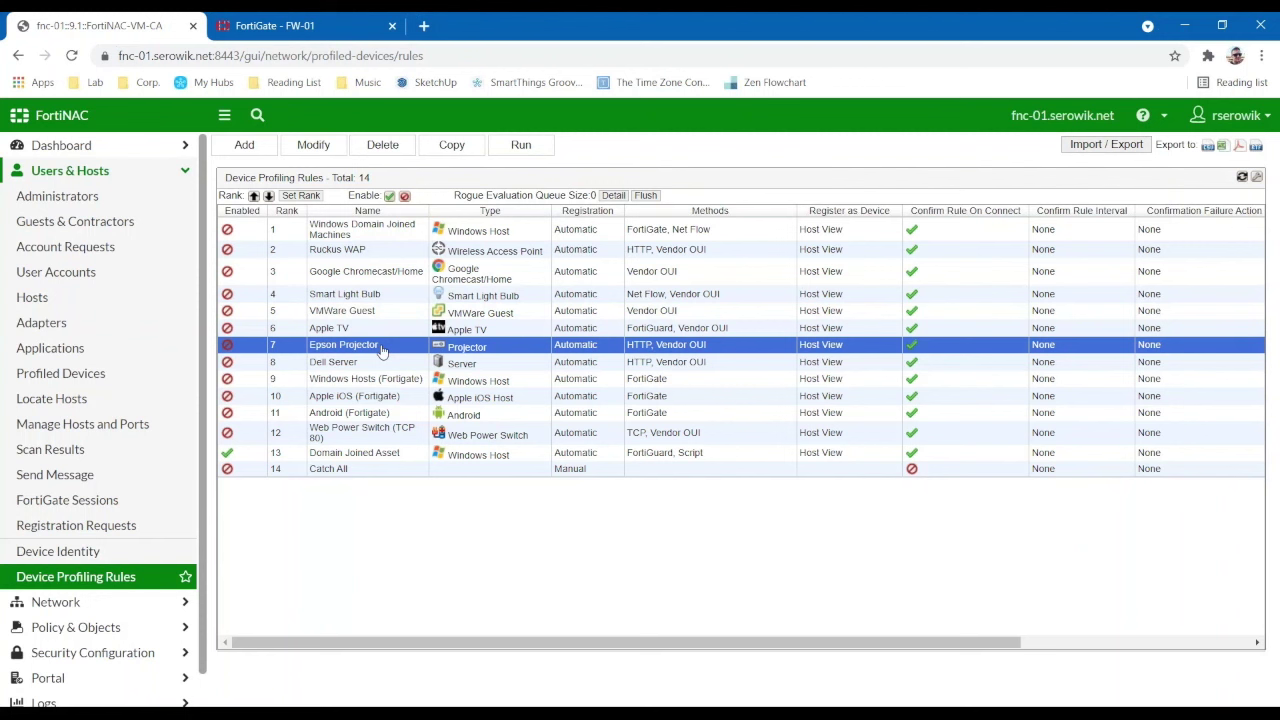
double_click(480, 294)
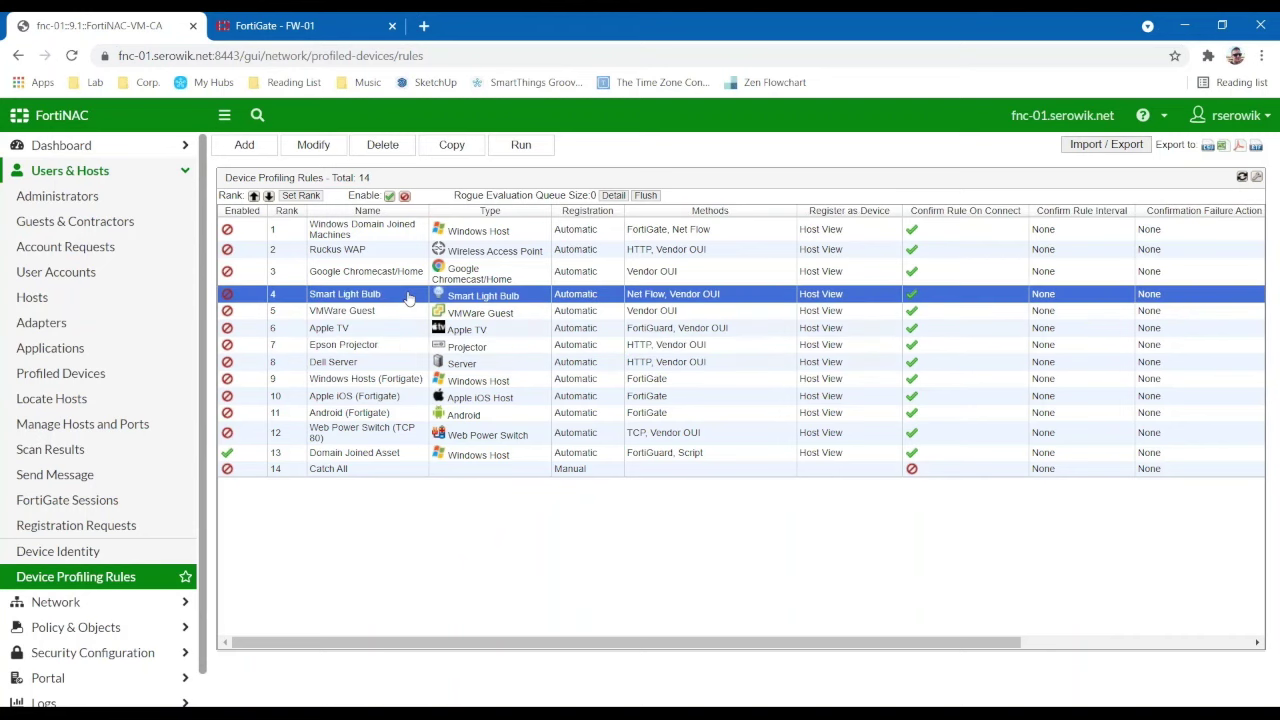
left_click(566, 185)
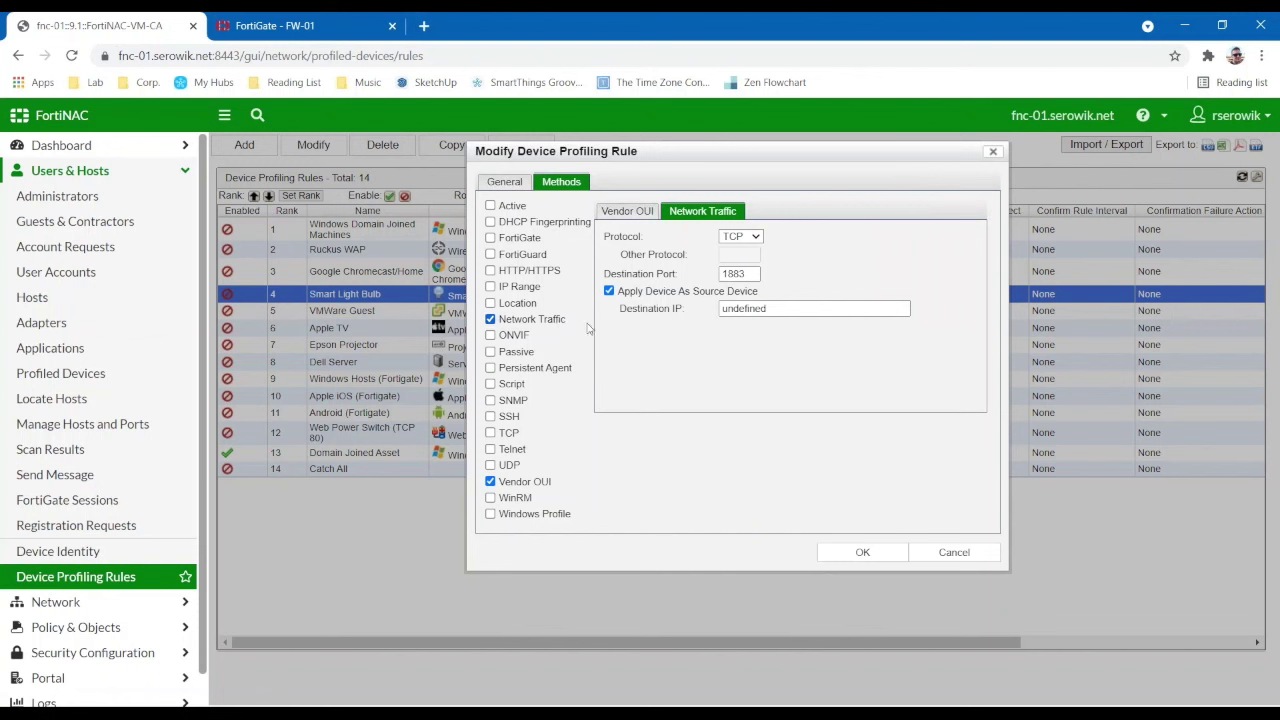
double_click(750, 271)
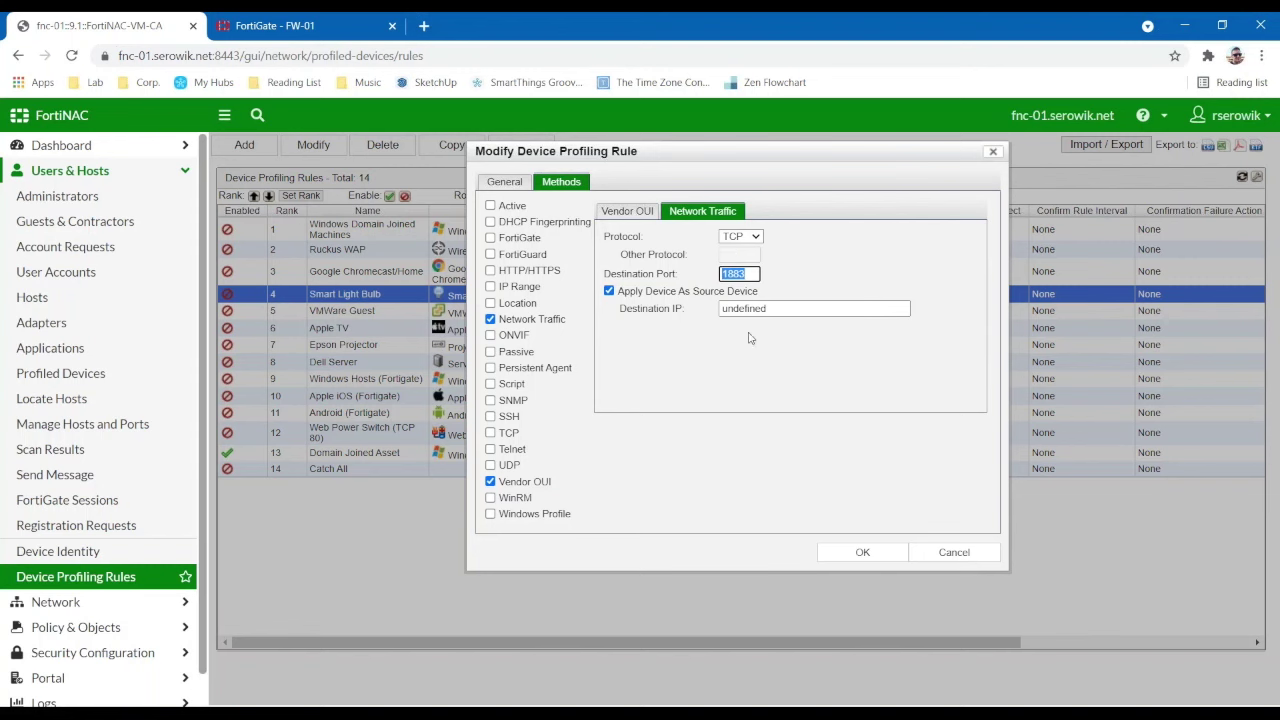
left_click(504, 182)
left_click(574, 183)
left_click(504, 182)
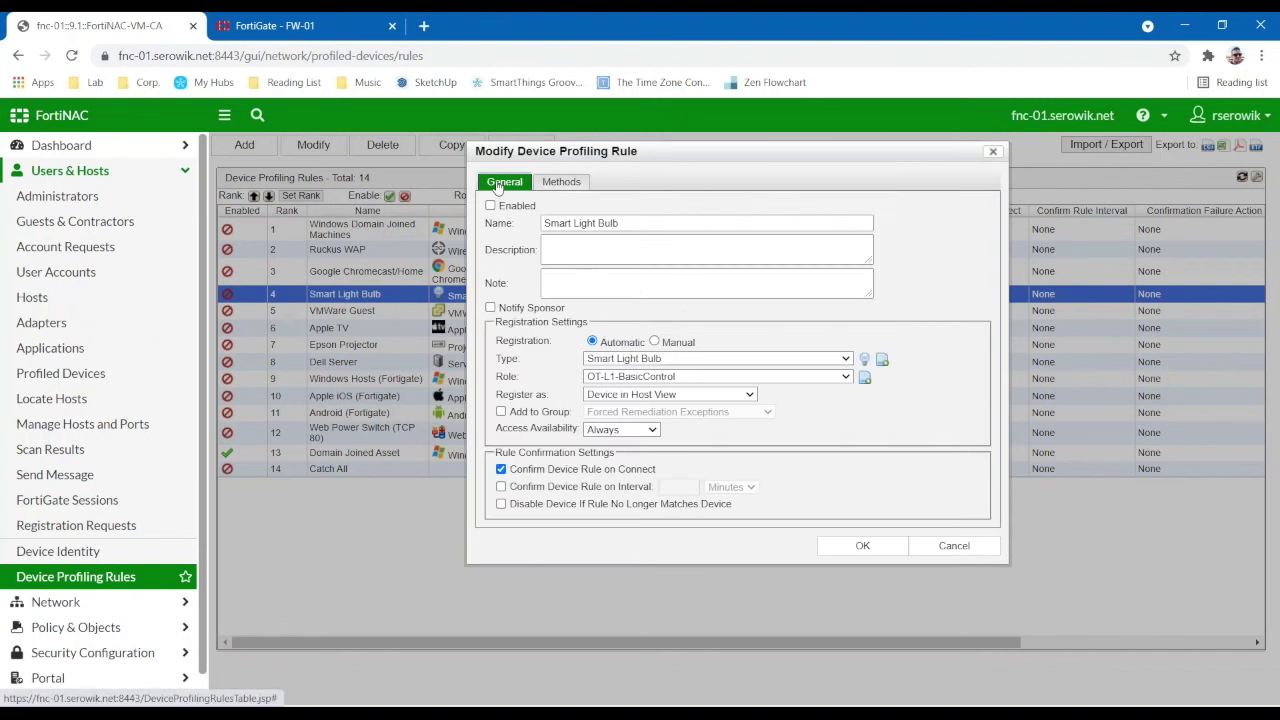
left_click(954, 545)
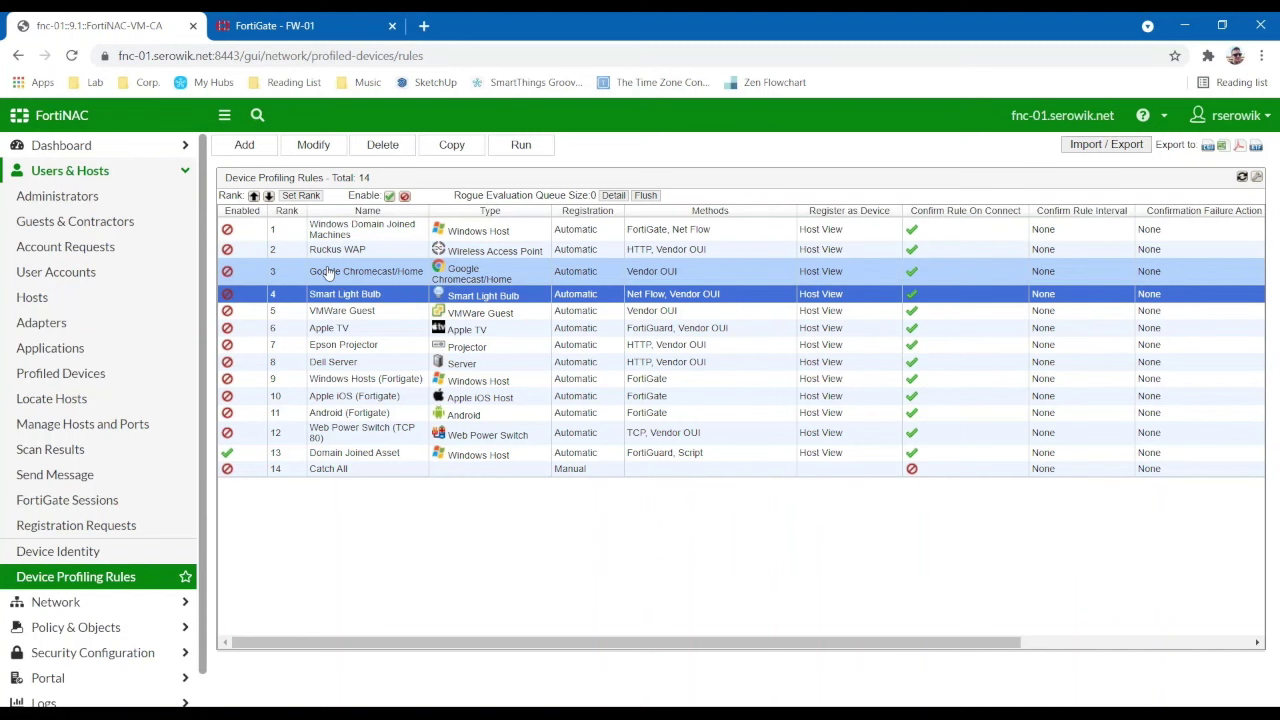
left_click(32, 297)
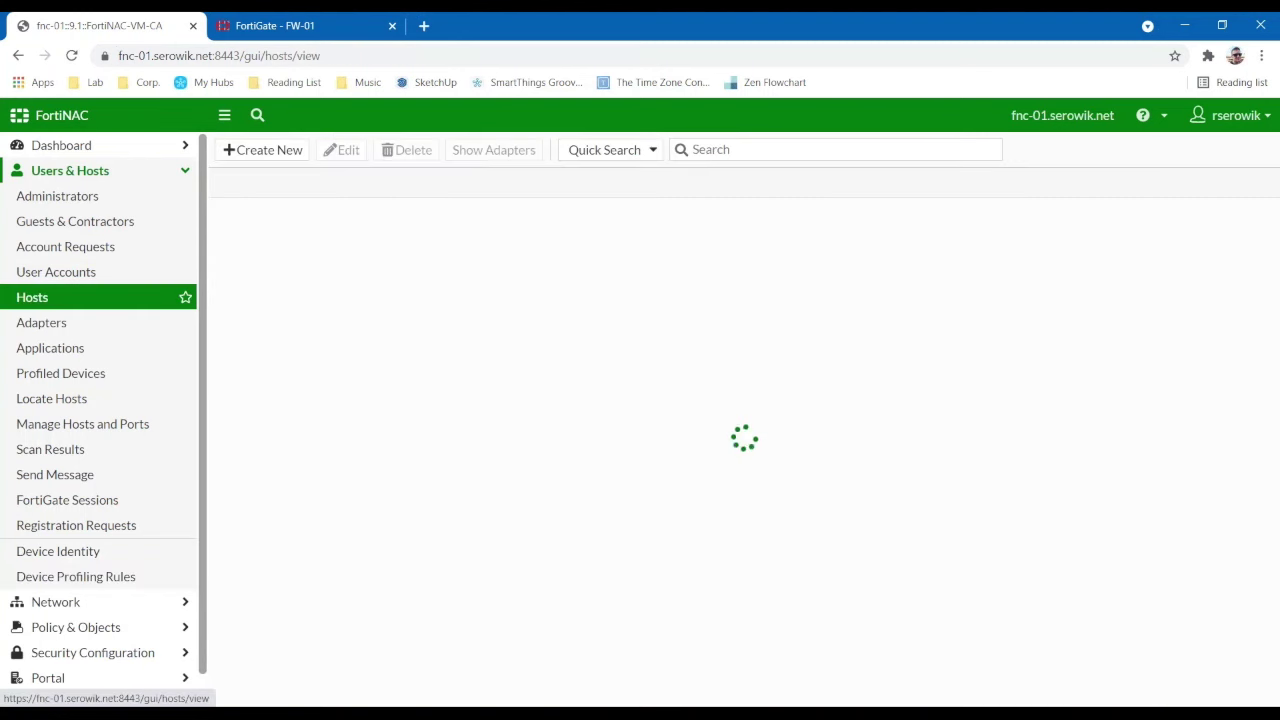
scroll(559, 374, "down", 3)
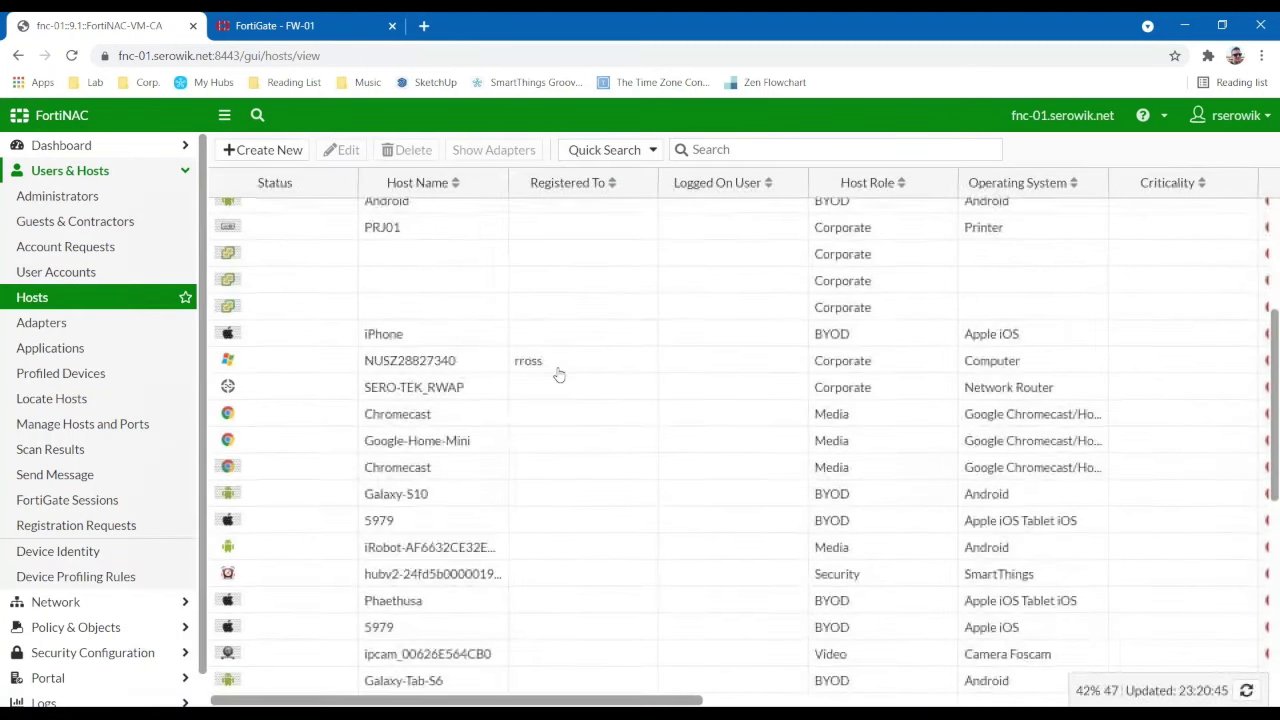
scroll(500, 430, "down", 3)
scroll(437, 483, "down", 2)
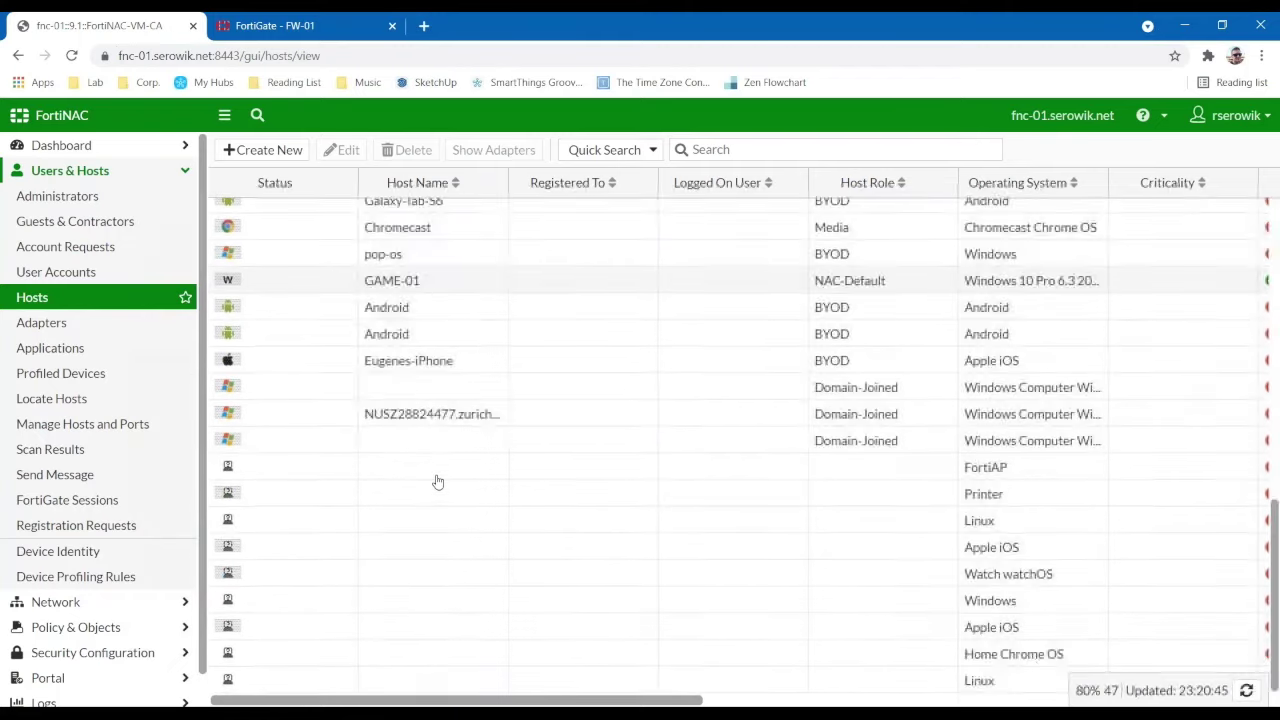
scroll(437, 482, "up", 1)
scroll(437, 482, "up", 5)
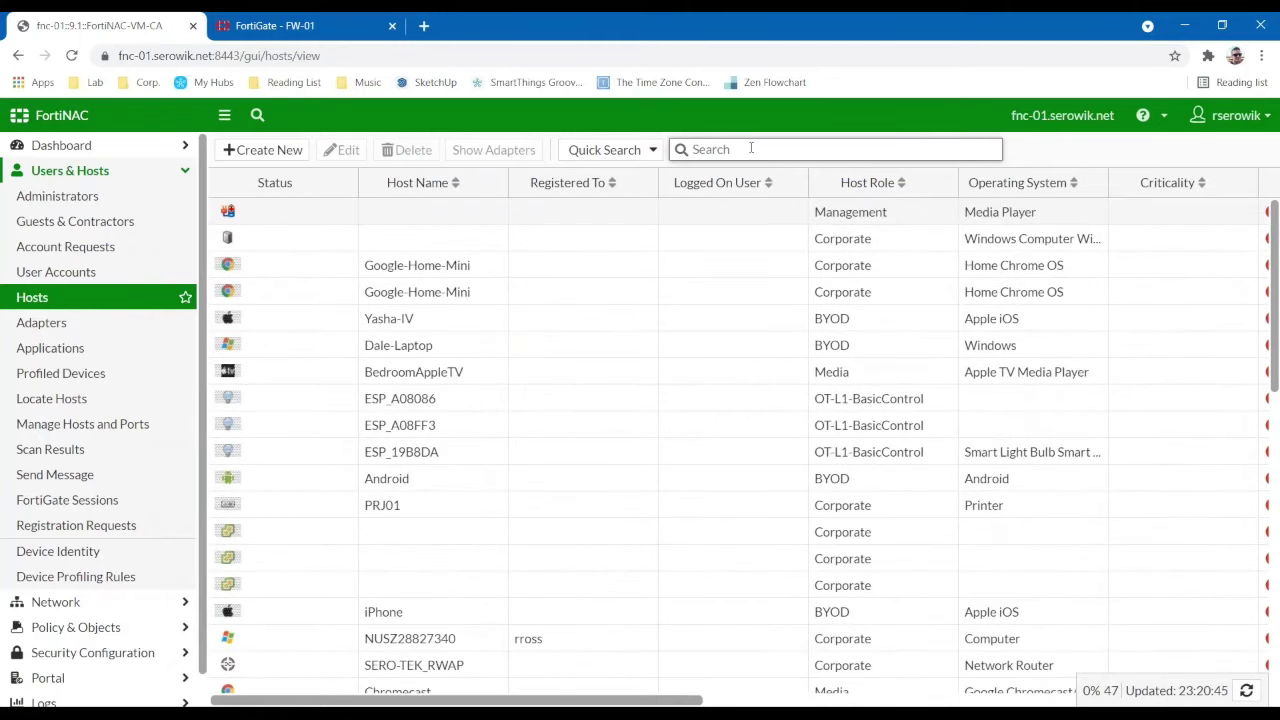
left_click(751, 148)
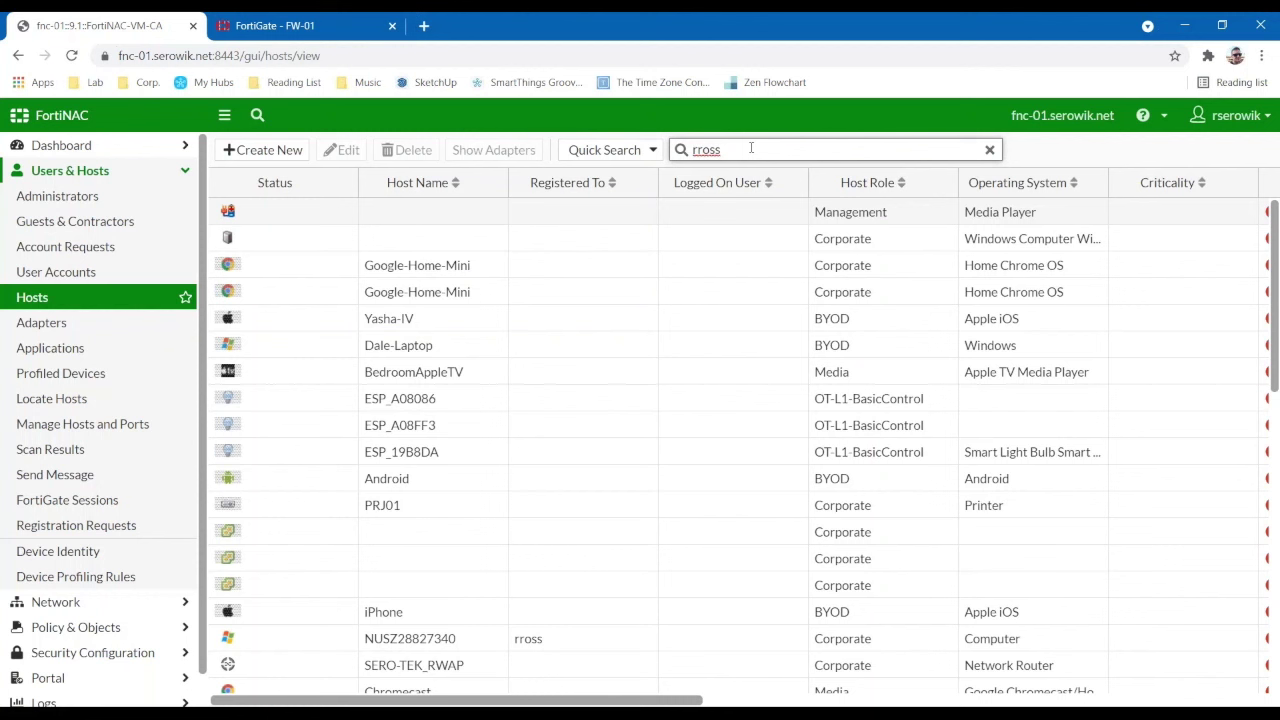
key("Return")
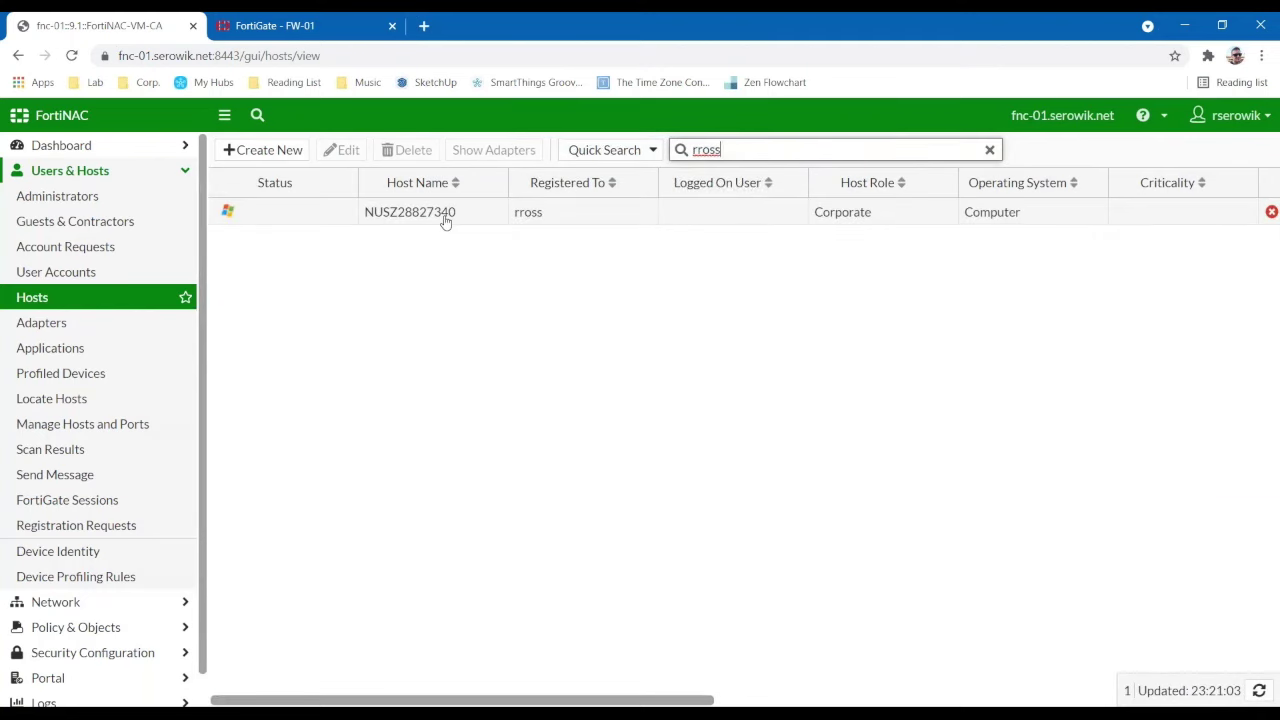
left_click(446, 220)
right_click(446, 220)
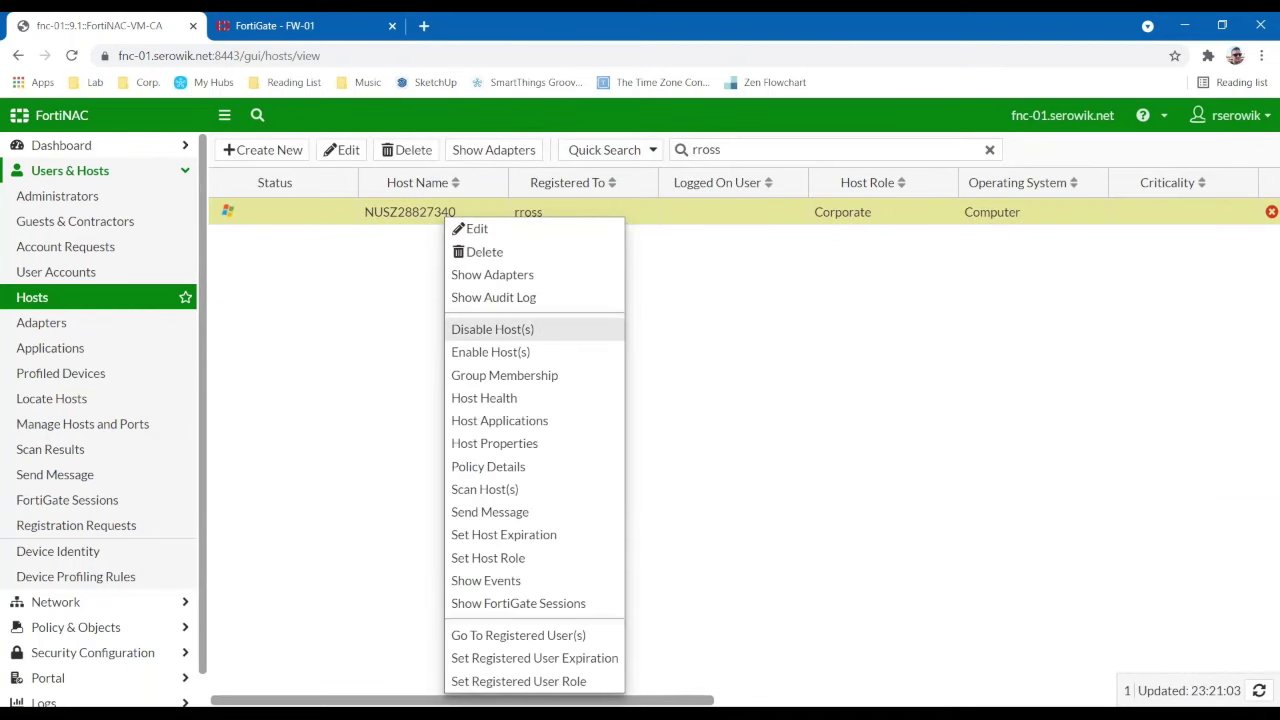
left_click(487, 274)
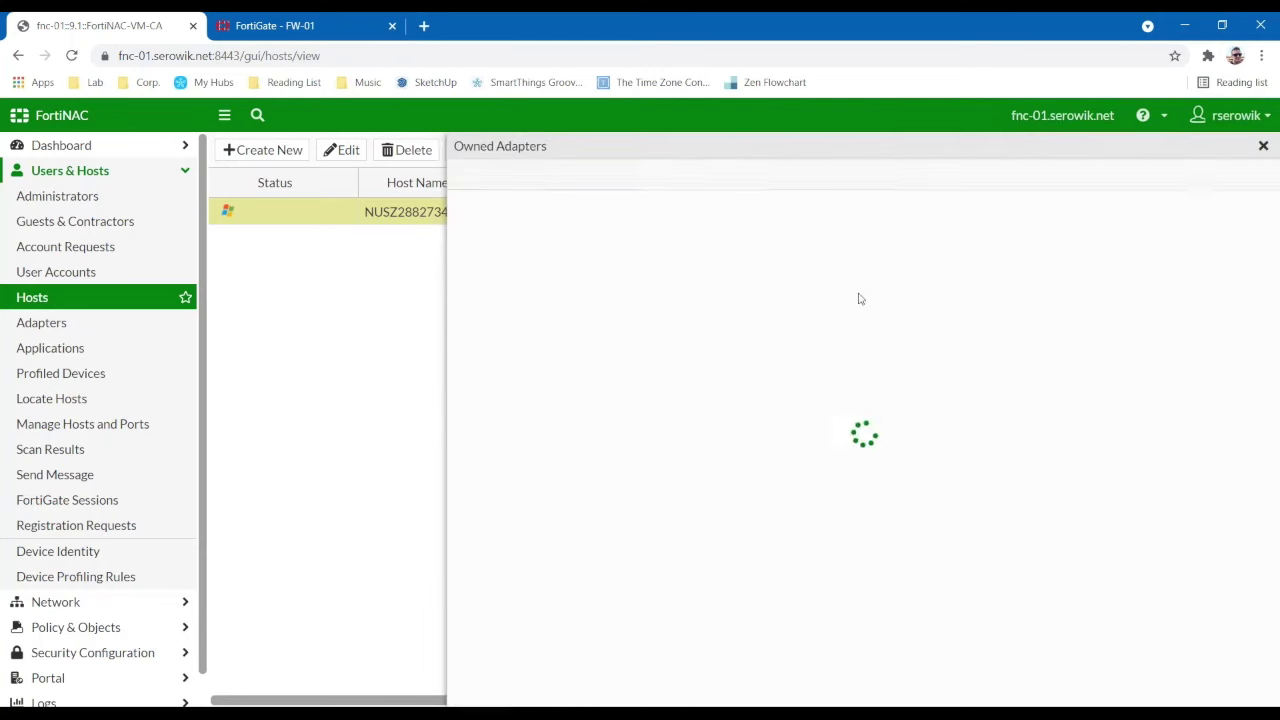
left_click_drag(562, 706, 652, 706)
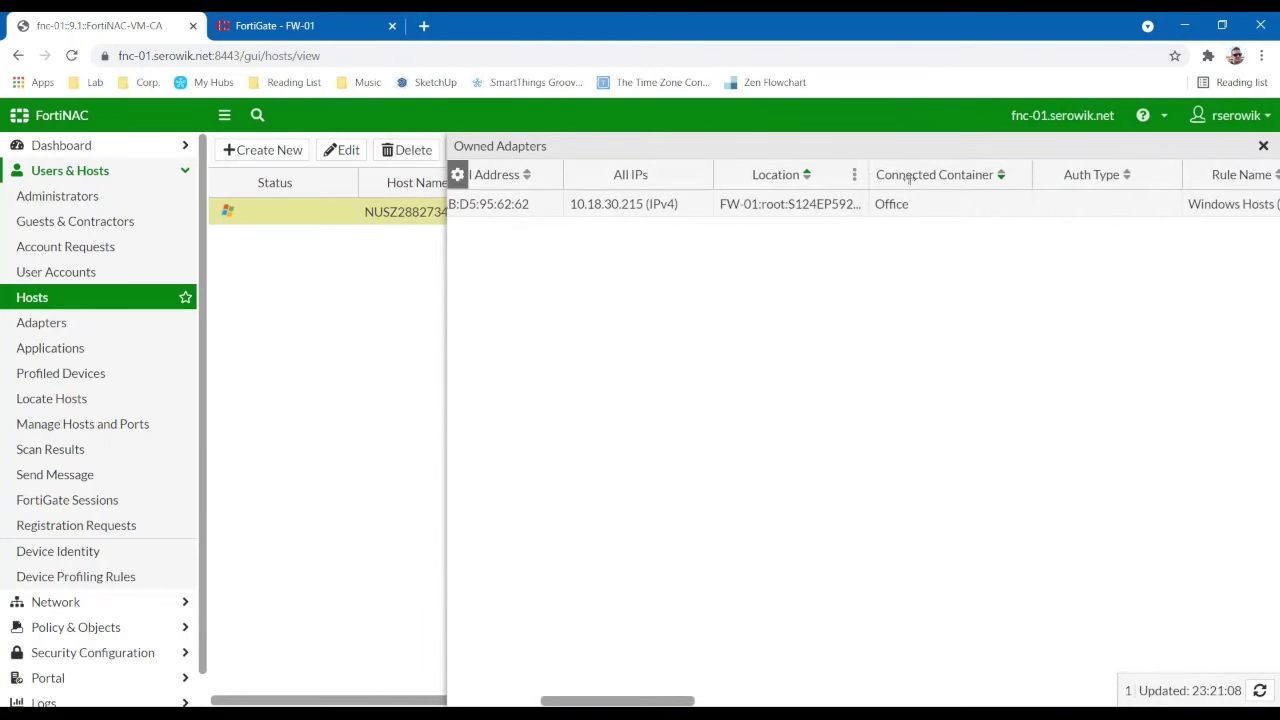
double_click(864, 183)
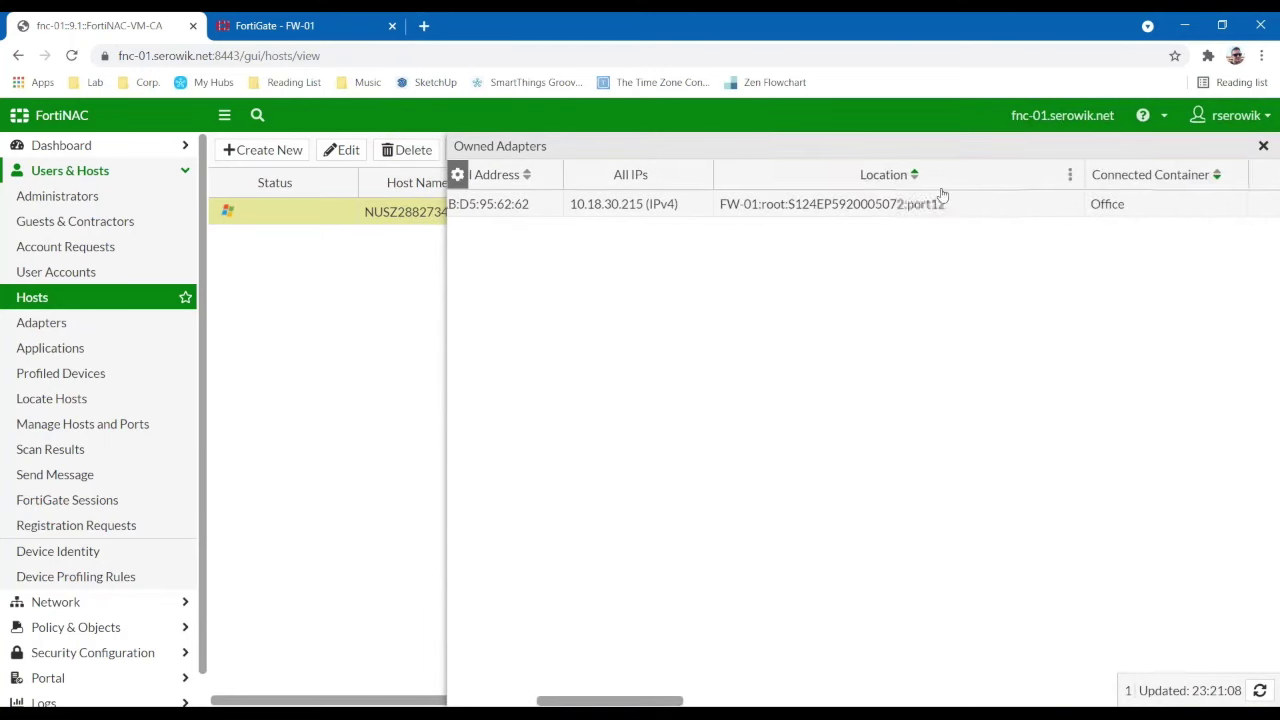
left_click(1262, 146)
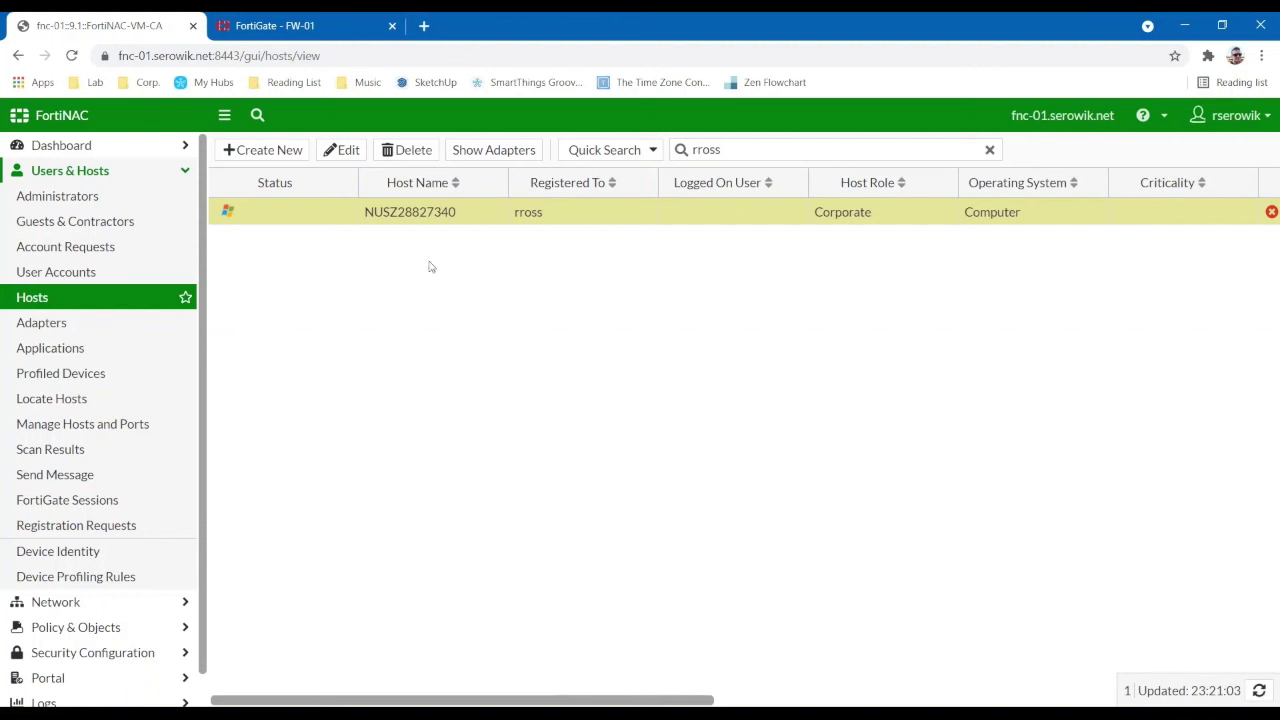
left_click(183, 174)
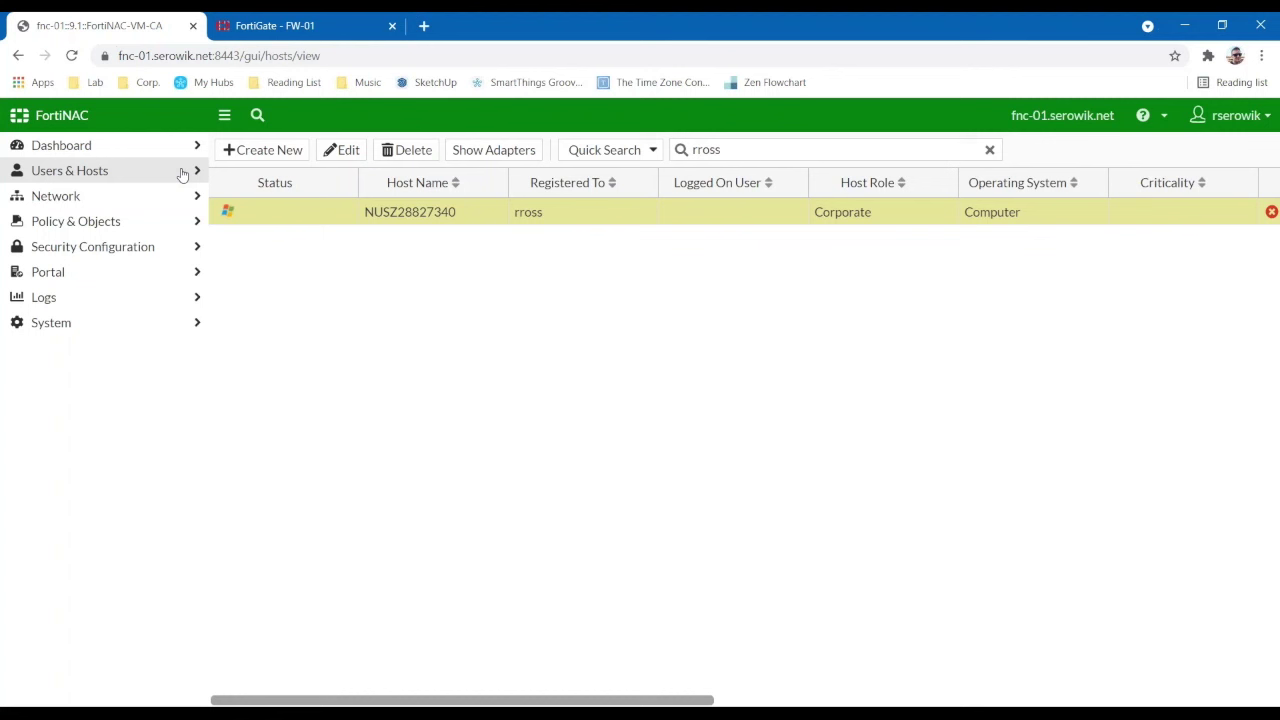
- Open the Network Access policies list and edit the Corporate Accounting user/host profile
left_click(80, 222)
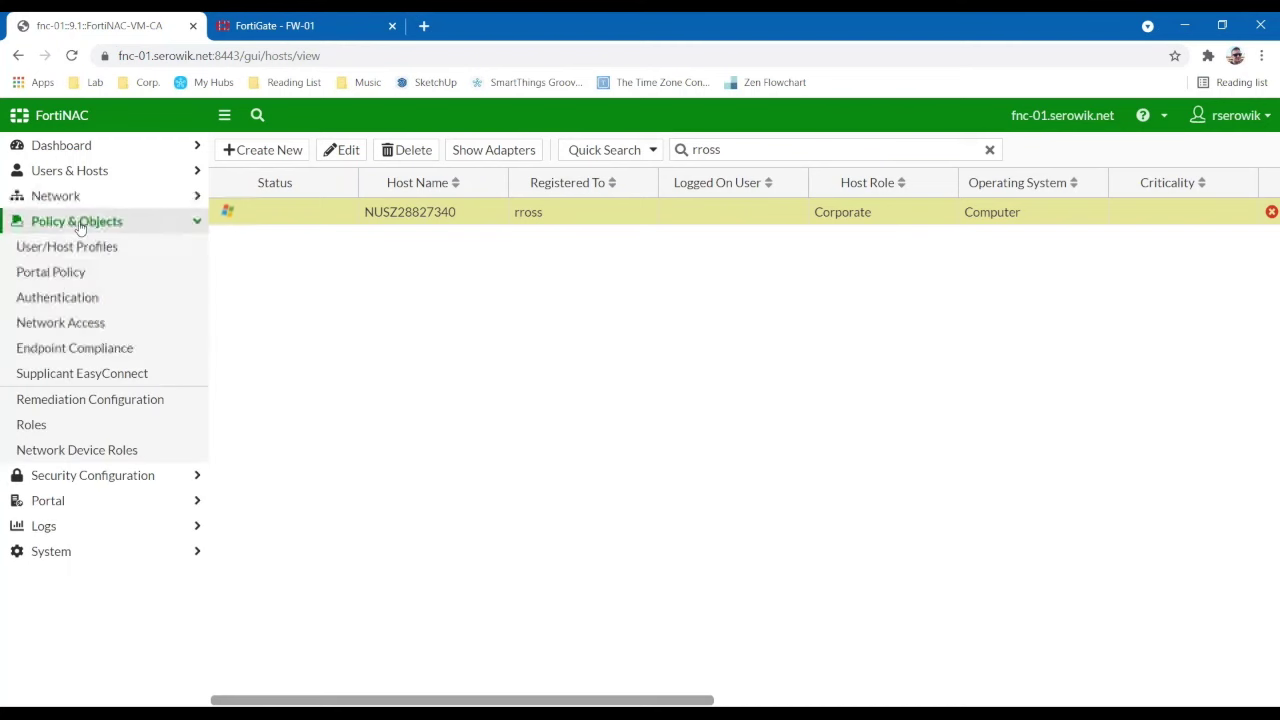
left_click(58, 323)
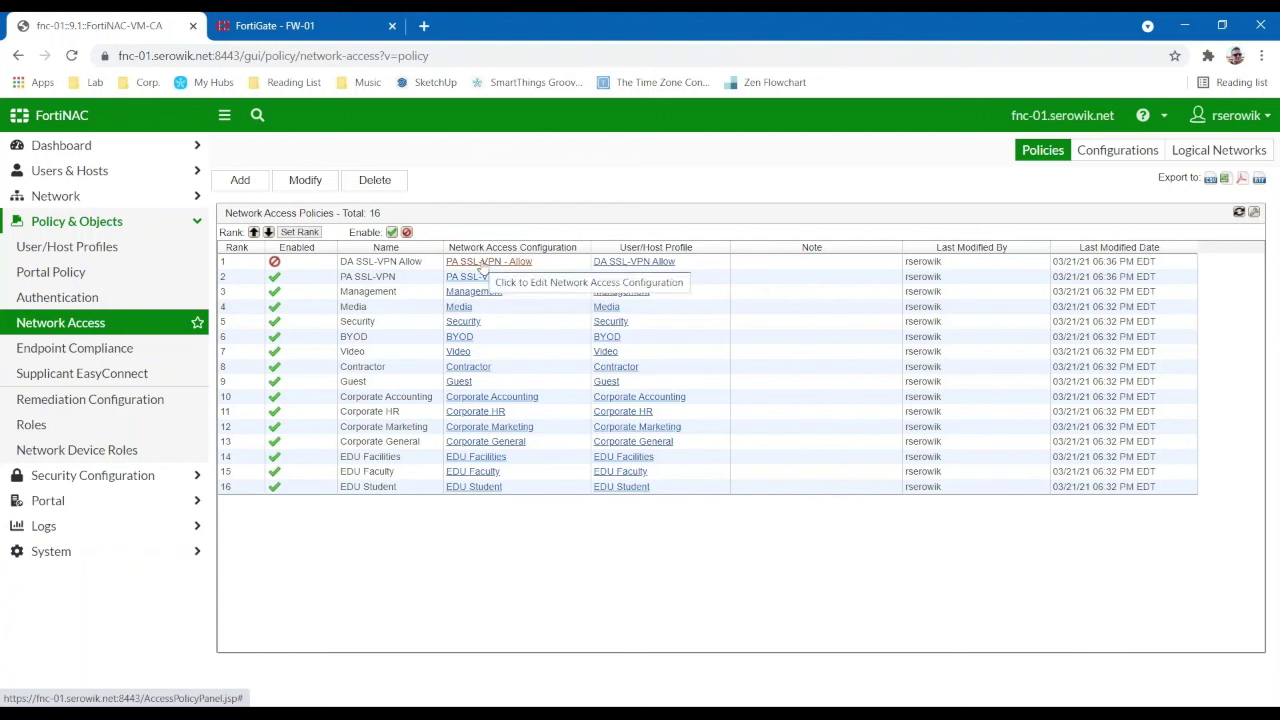
left_click(637, 398)
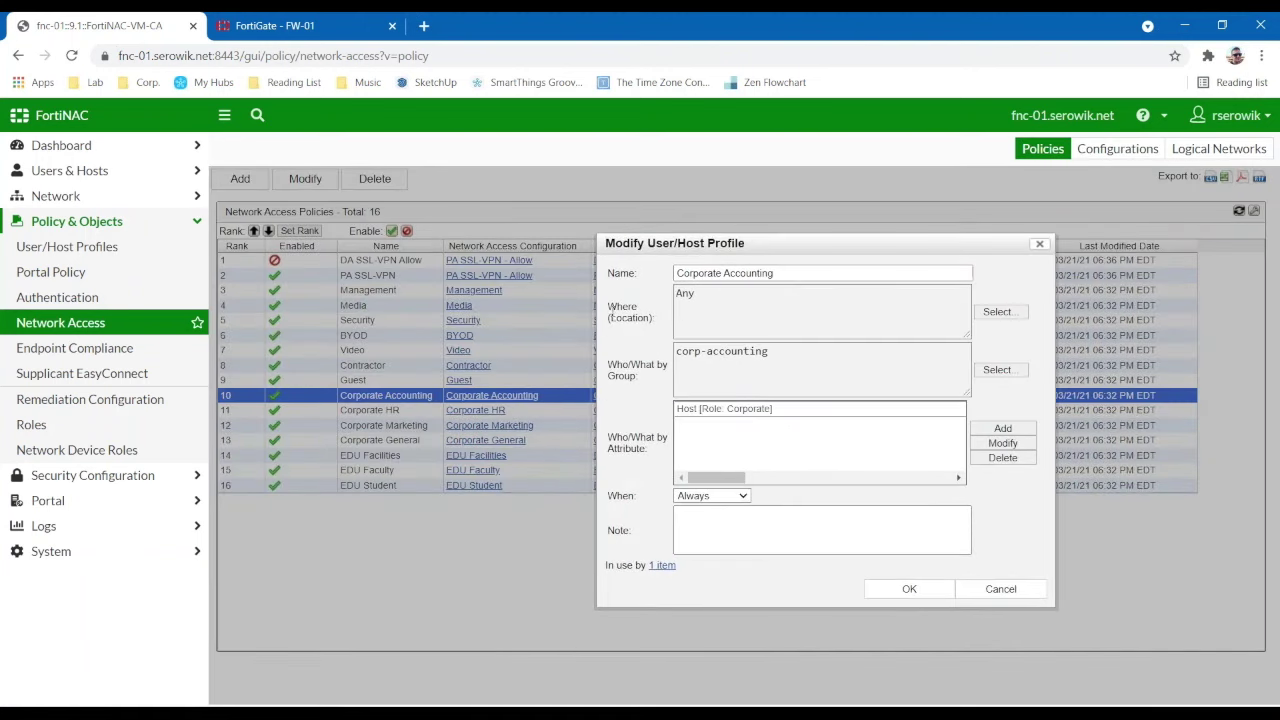
left_click(997, 312)
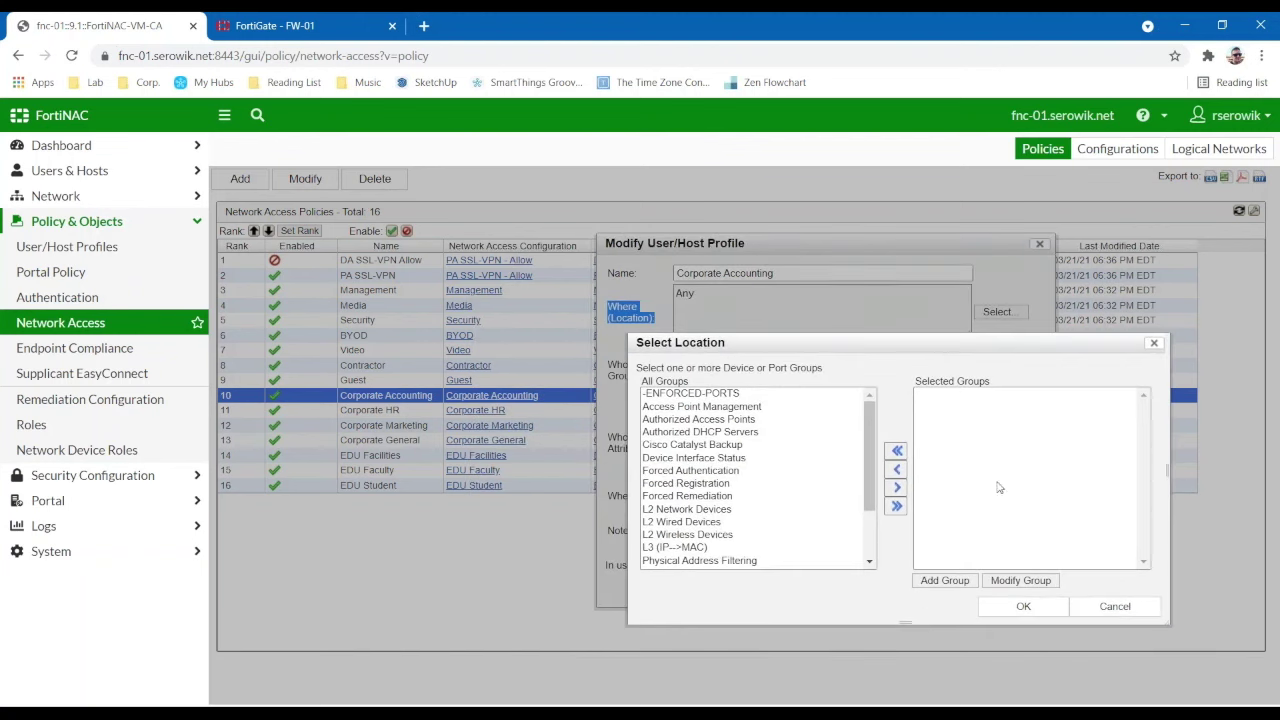
left_click(1112, 606)
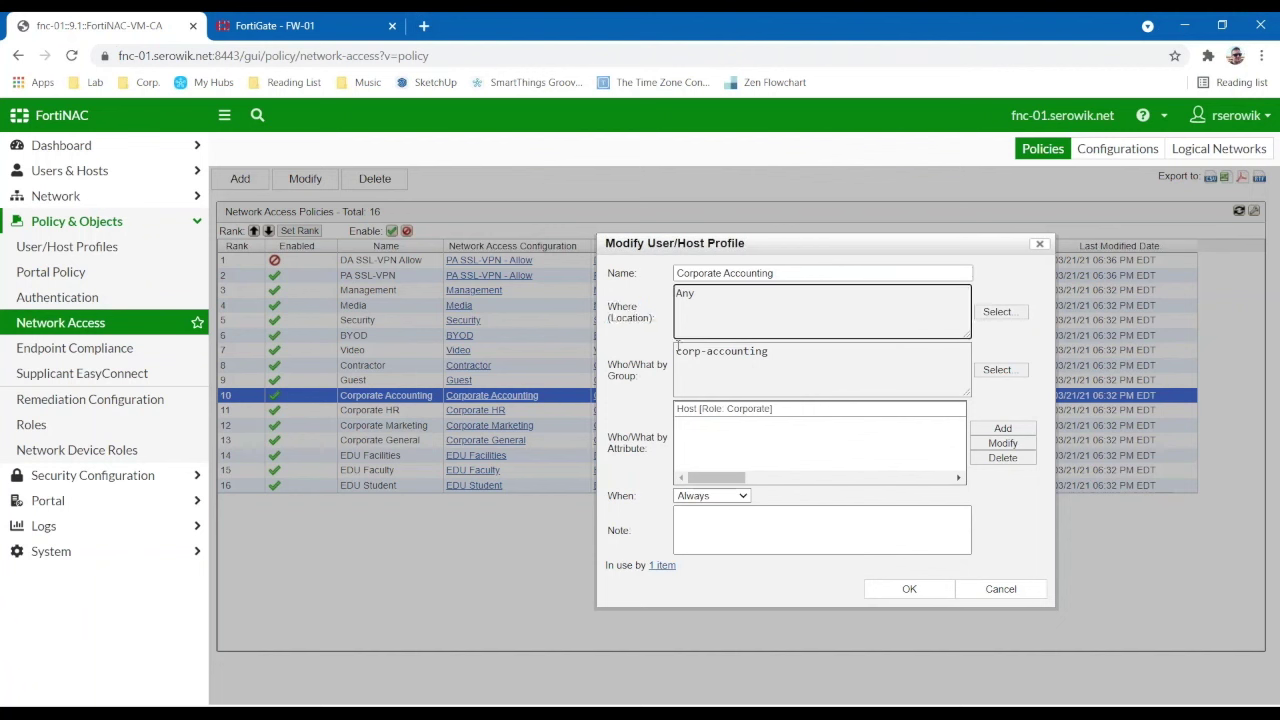
triple_click(782, 358)
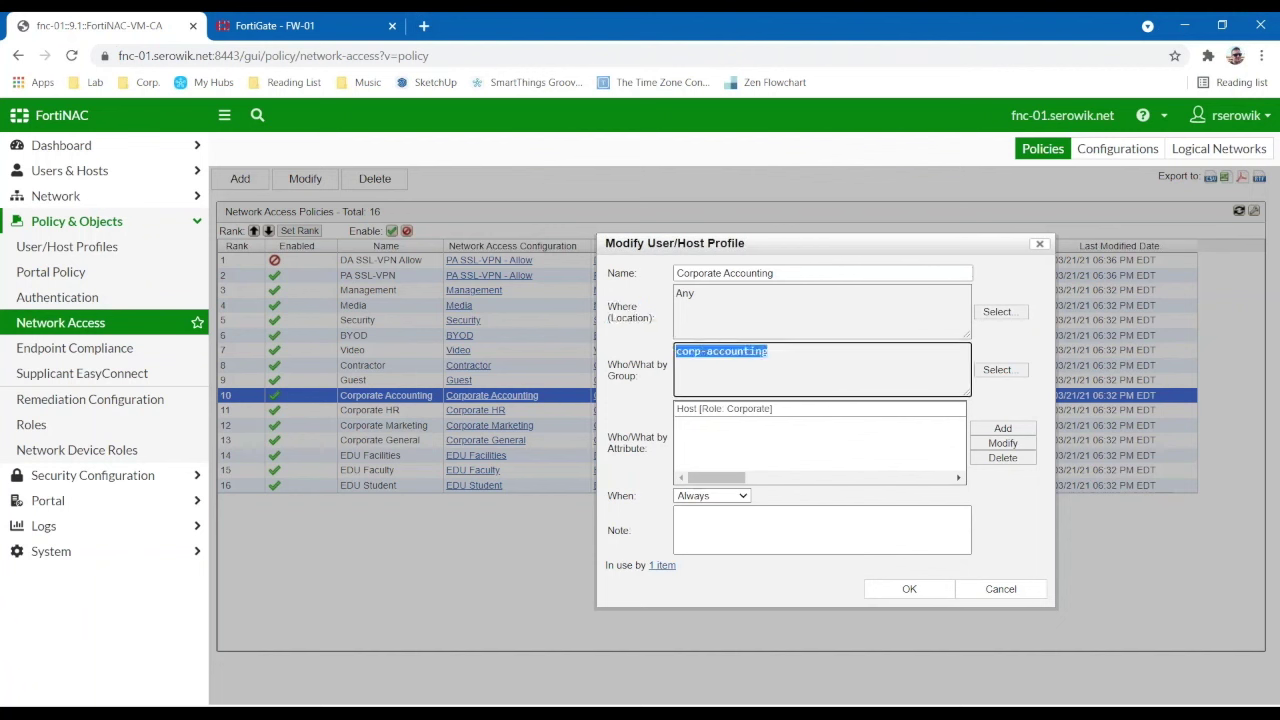
left_click(1016, 370)
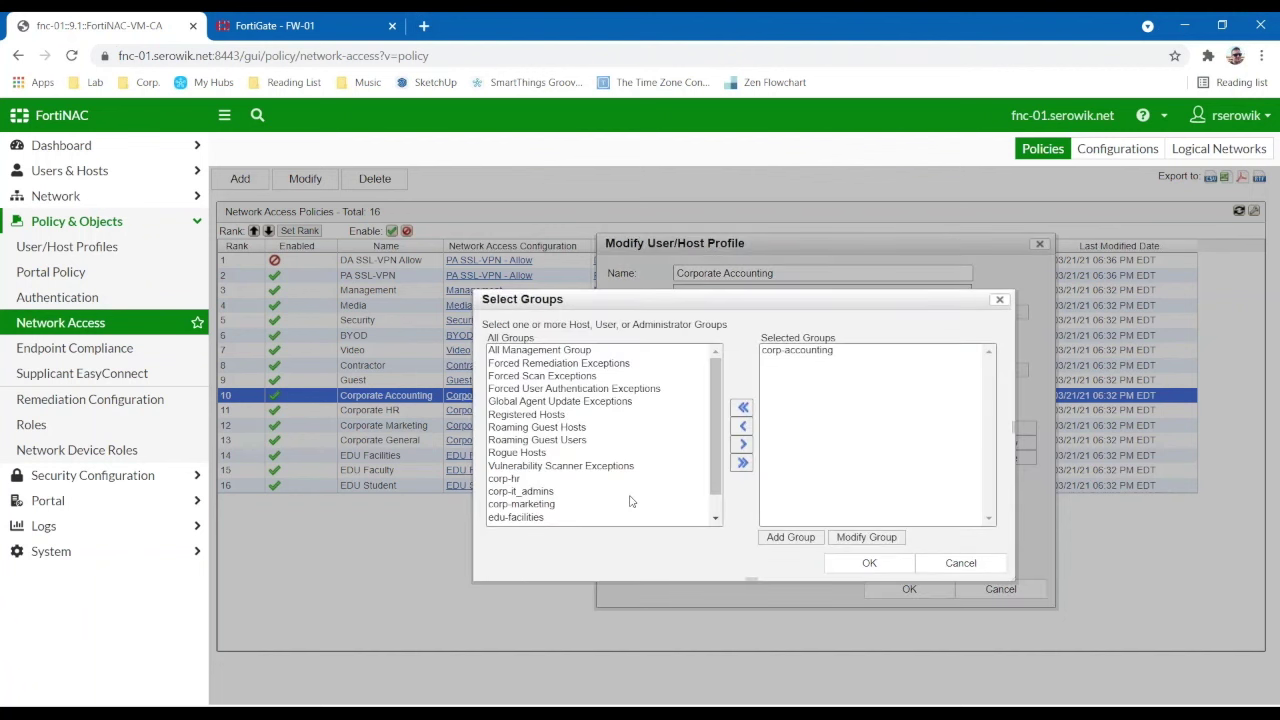
scroll(628, 498, "down", 3)
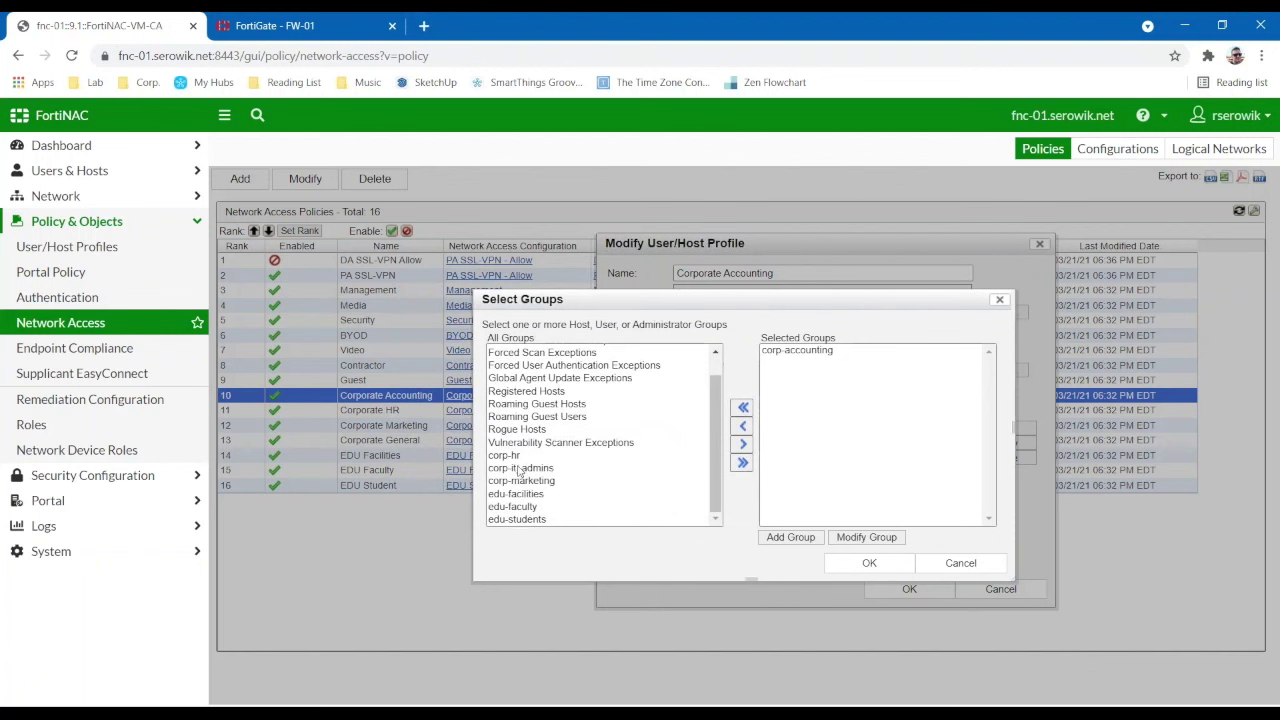
left_click(960, 563)
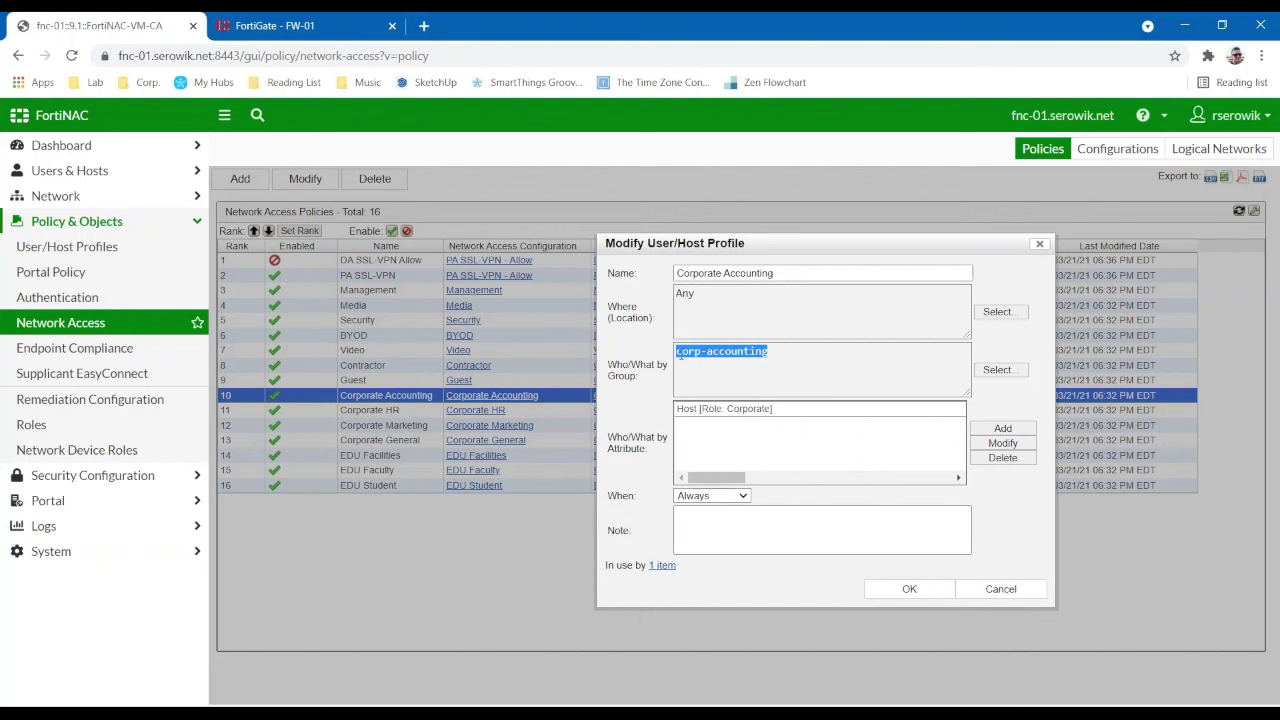
left_click(742, 342)
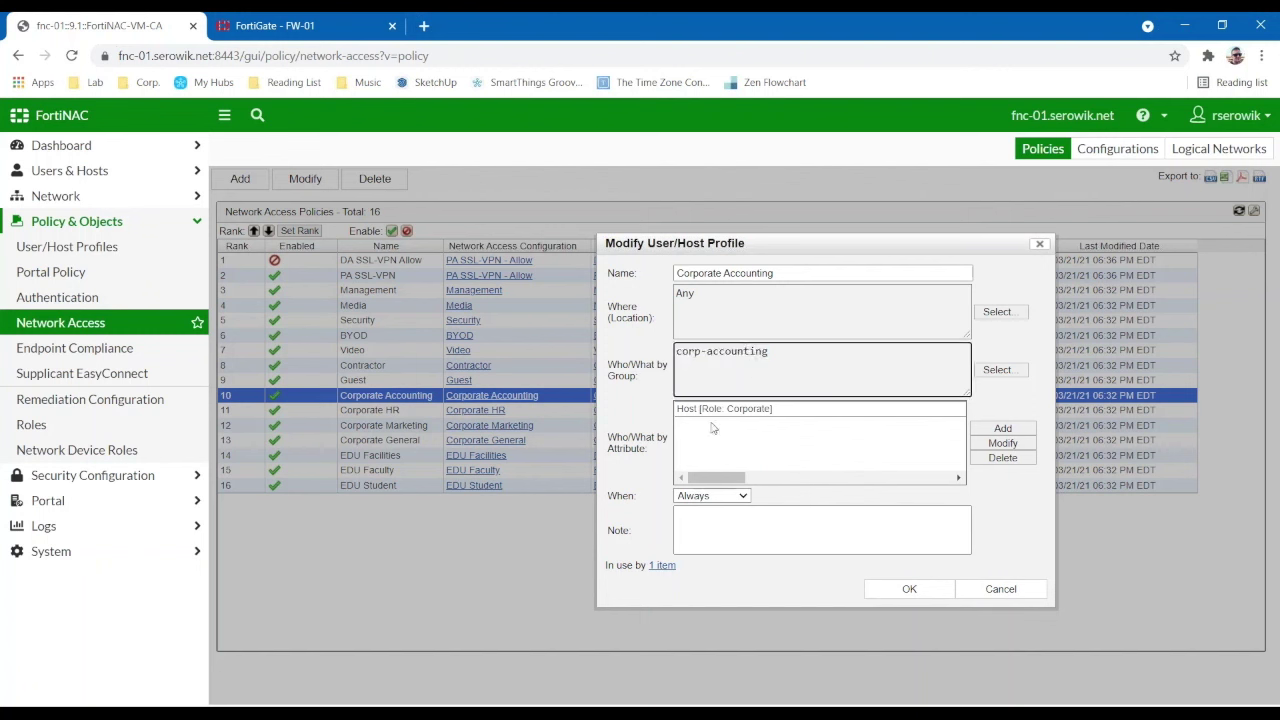
left_click(1003, 428)
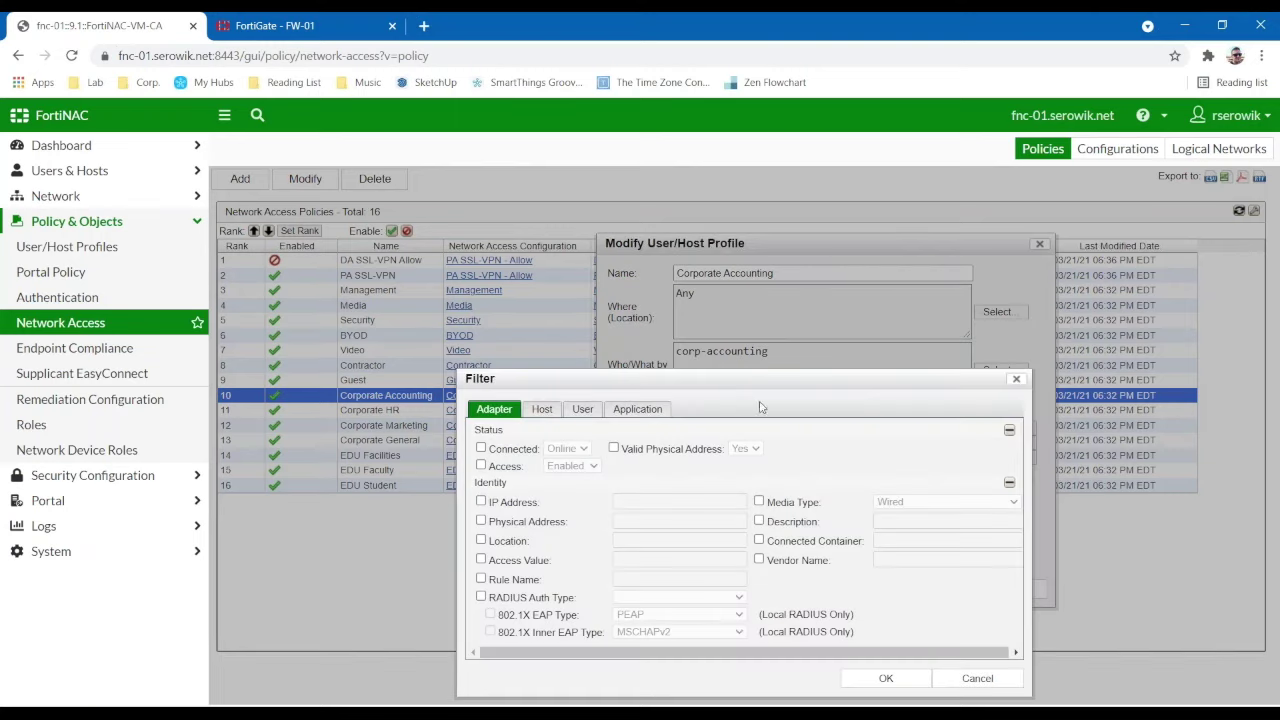
left_click_drag(745, 379, 634, 284)
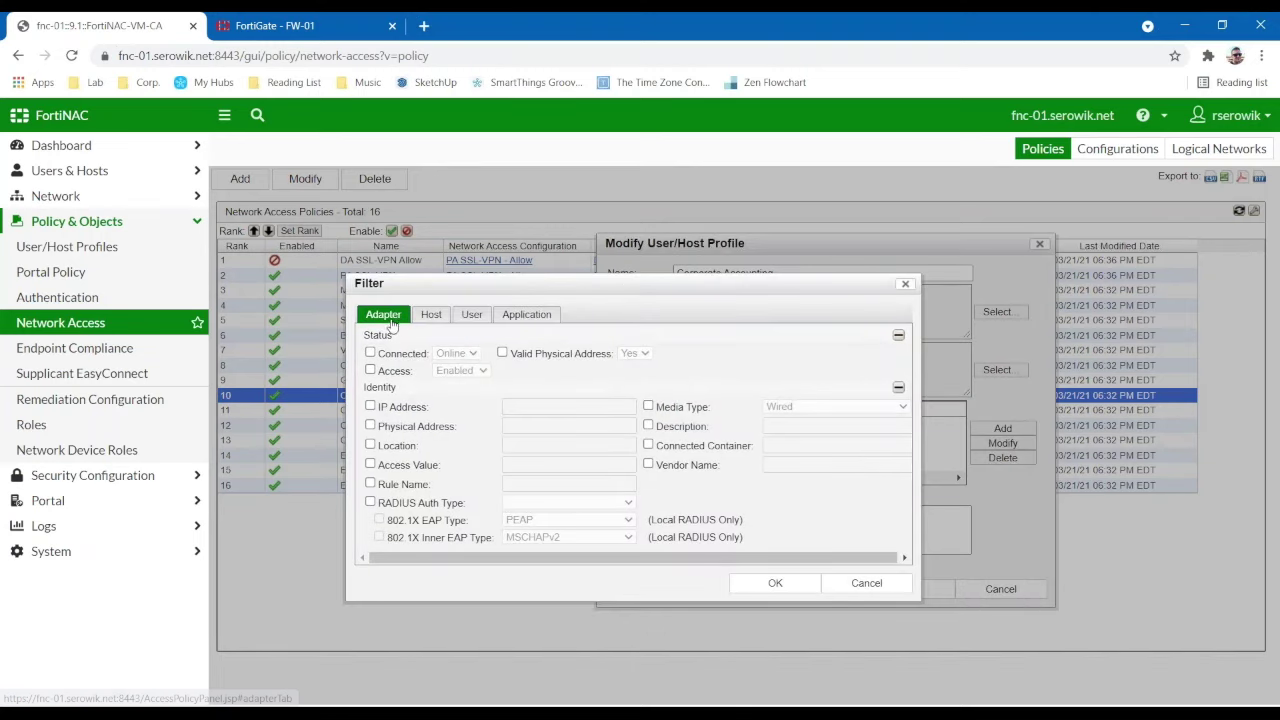
left_click(446, 318)
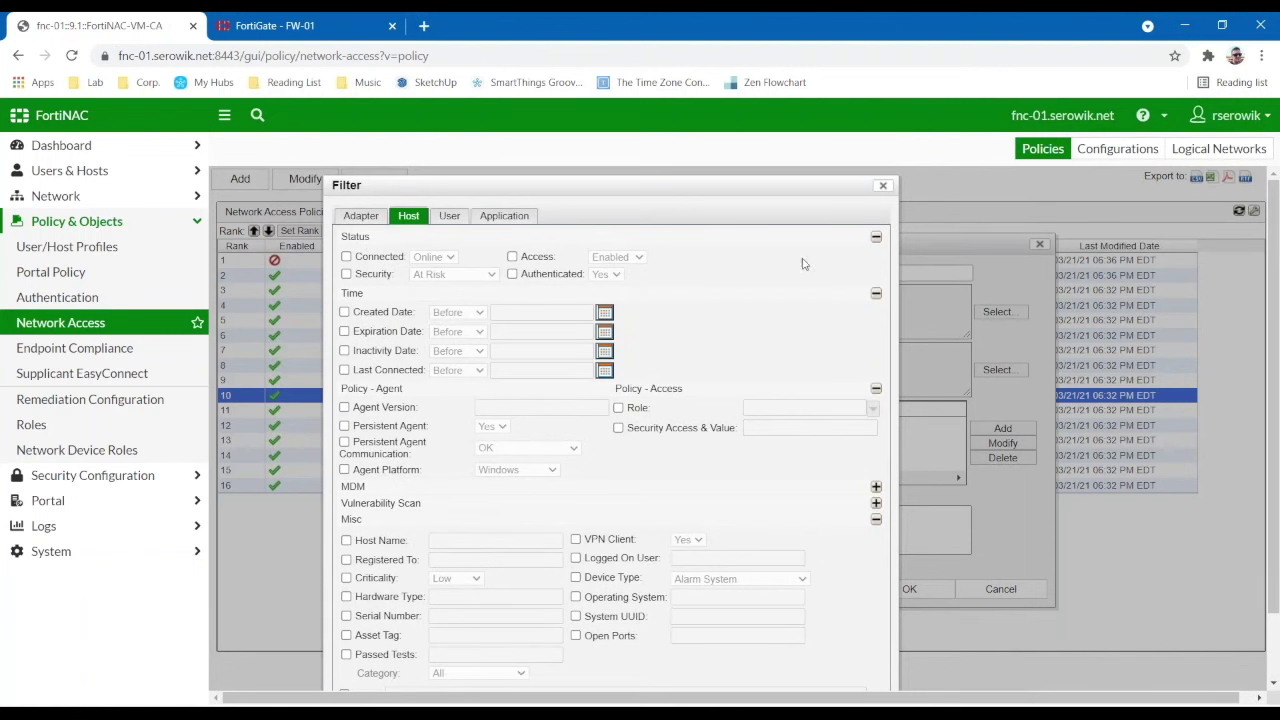
left_click(883, 186)
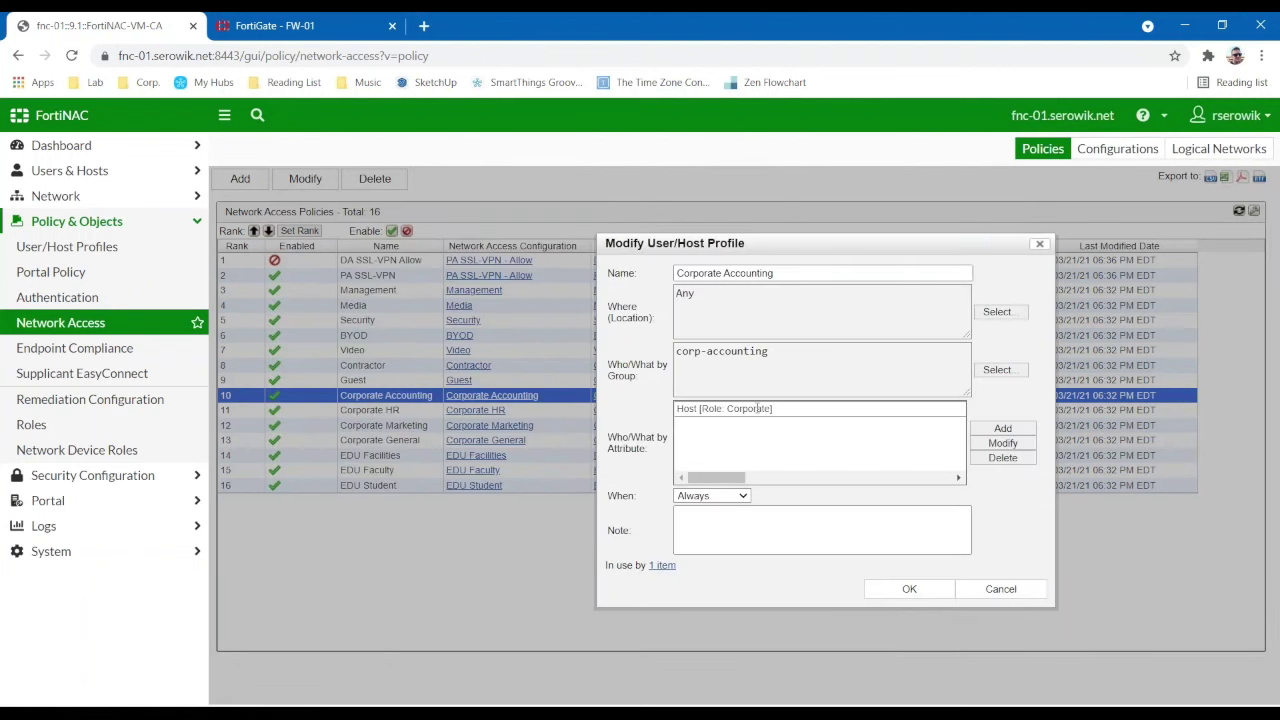
left_click(908, 590)
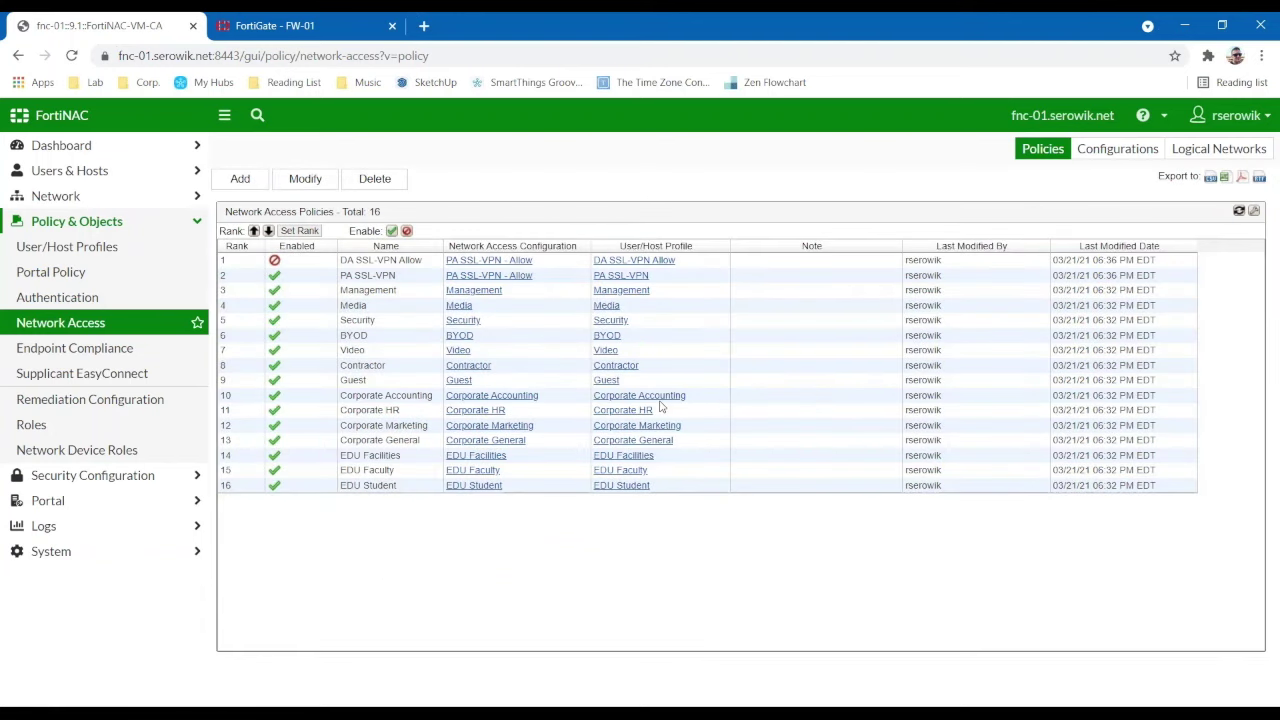
left_click(489, 397)
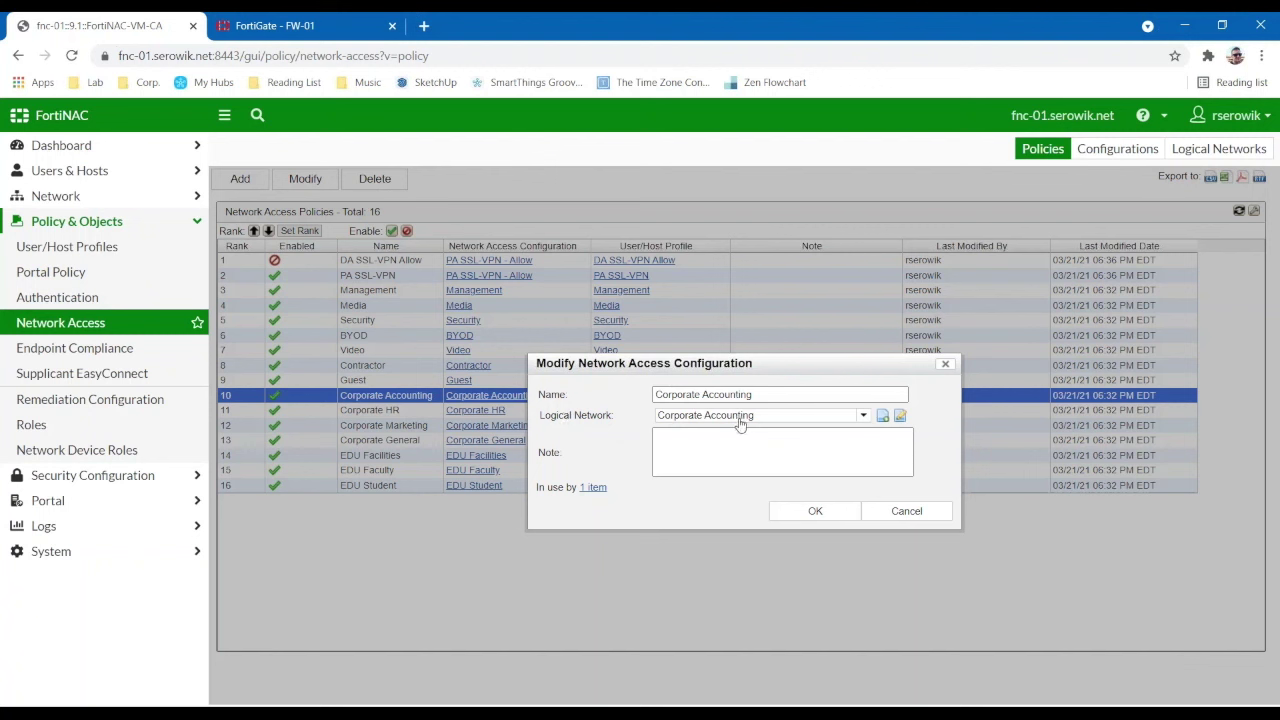
- Keep Corporate Accounting as the logical network, confirm, and go to Network Inventory
left_click(738, 417)
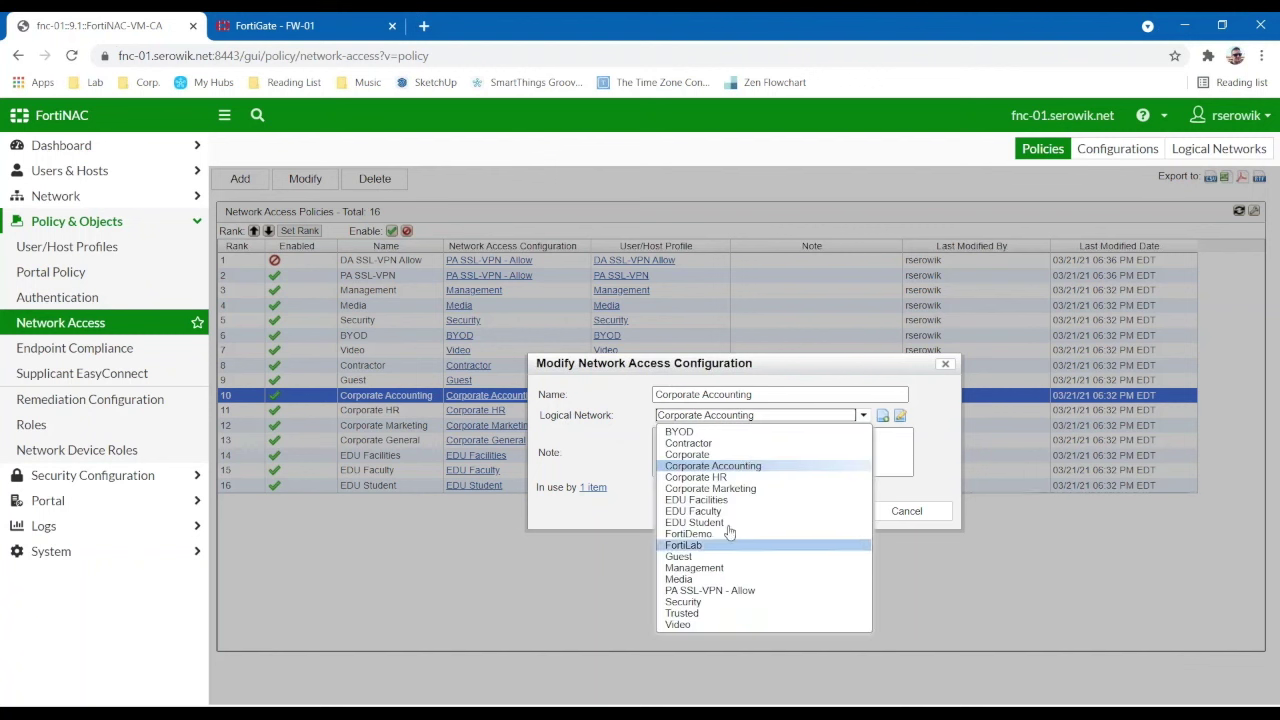
left_click(712, 465)
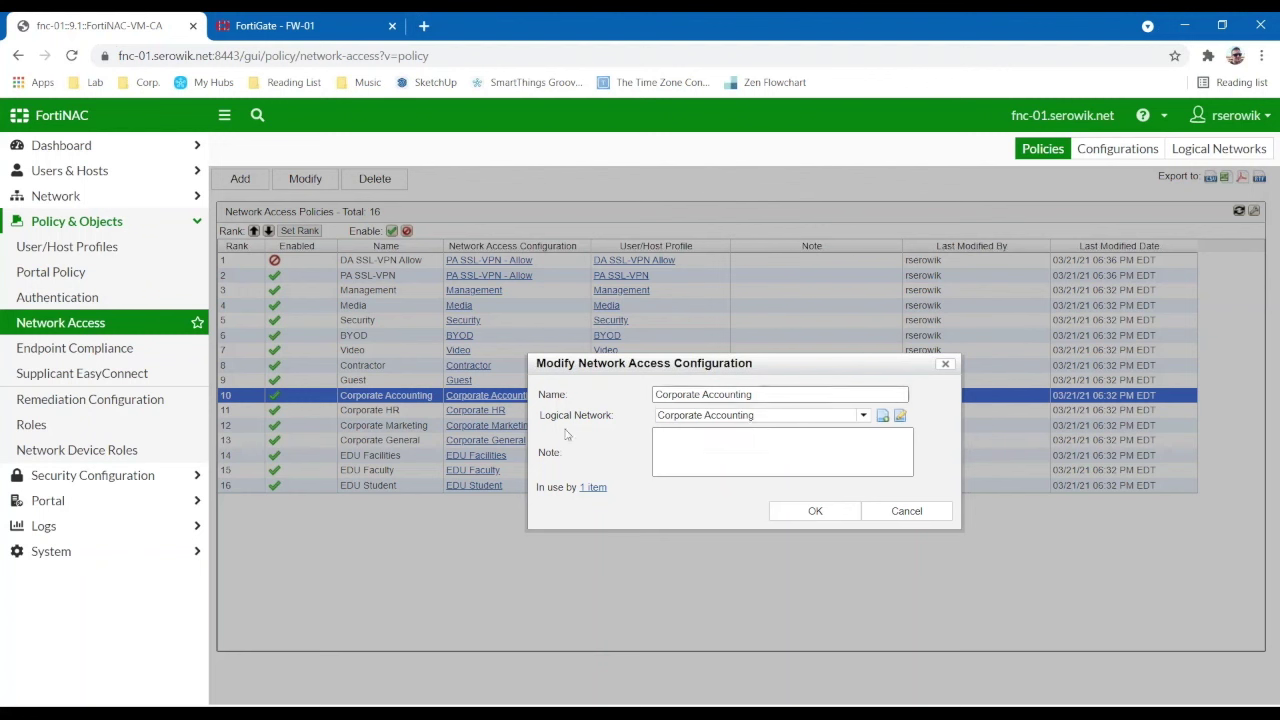
left_click_drag(646, 368, 558, 418)
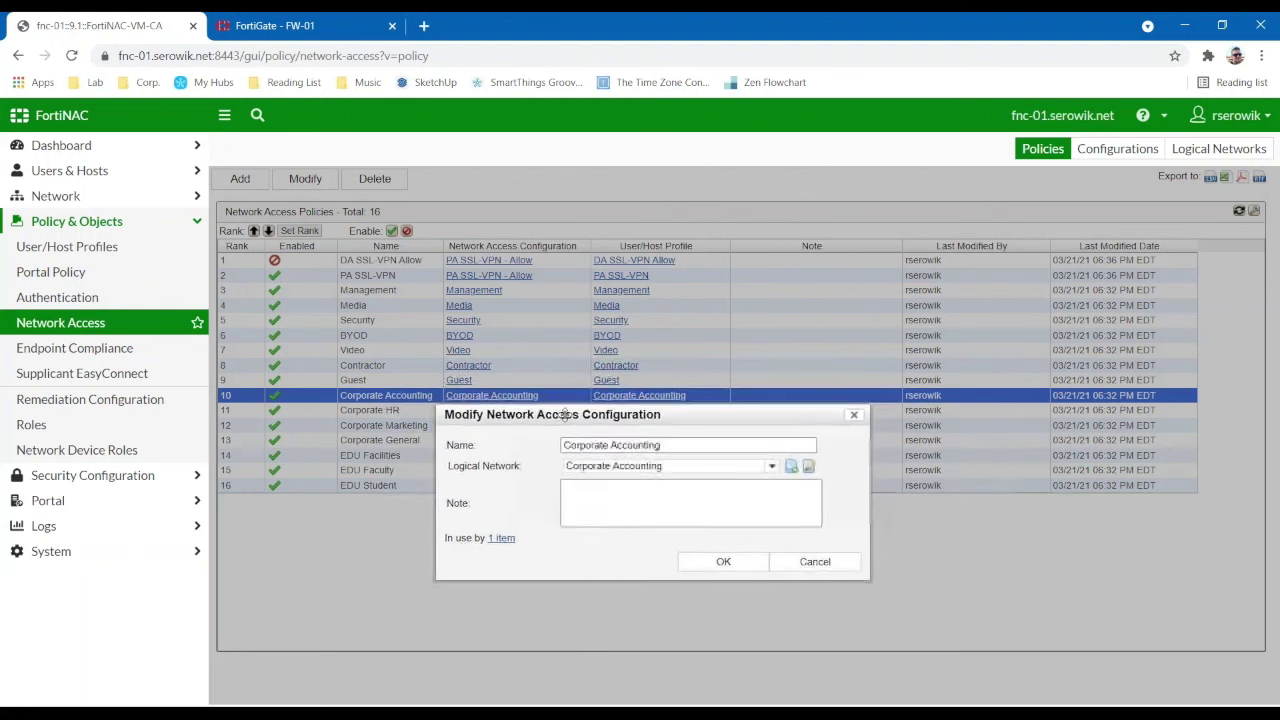
left_click(728, 561)
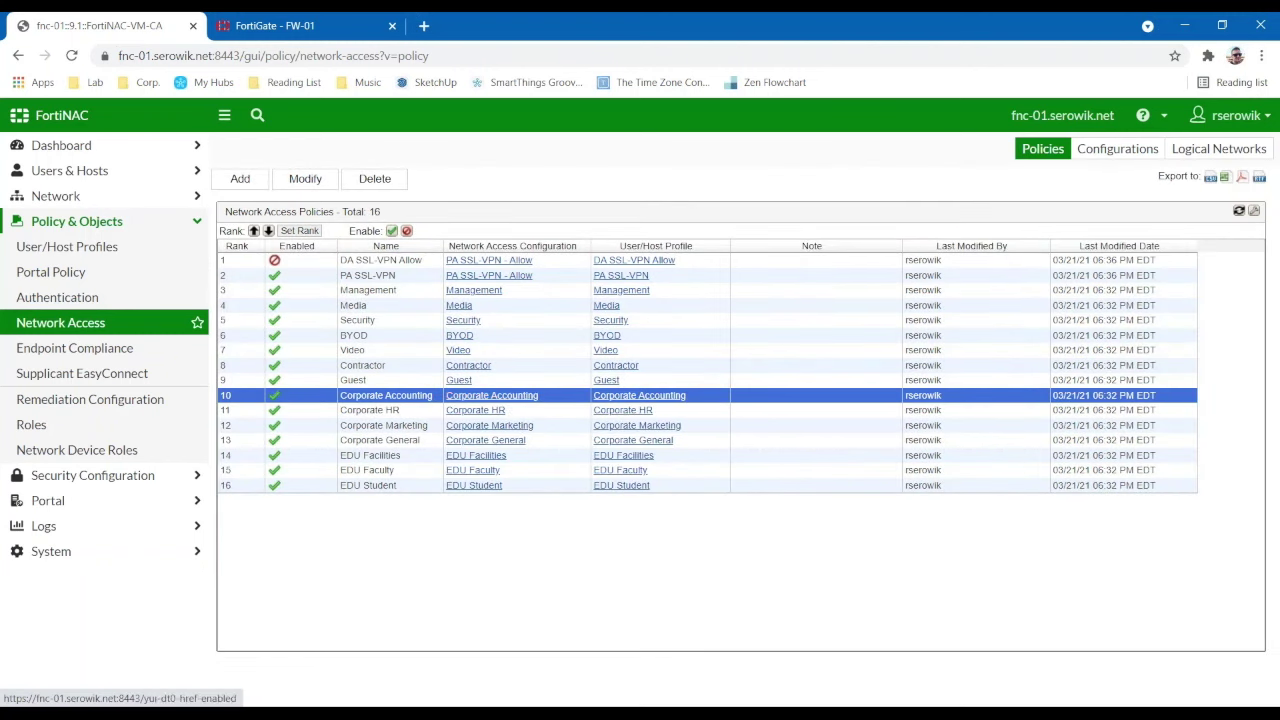
left_click(160, 198)
left_click(114, 222)
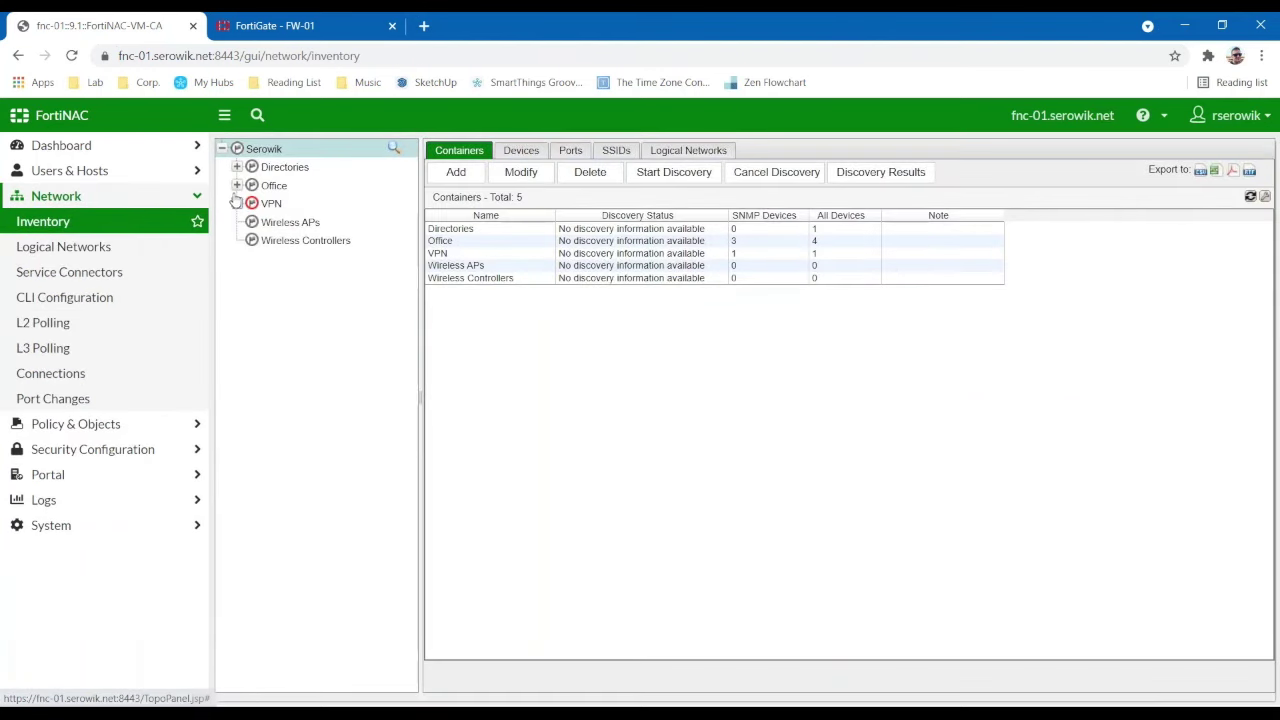
- Open switch SW-03's model configuration and keep Corporate Accounting mapped to Trusted V830
left_click(237, 185)
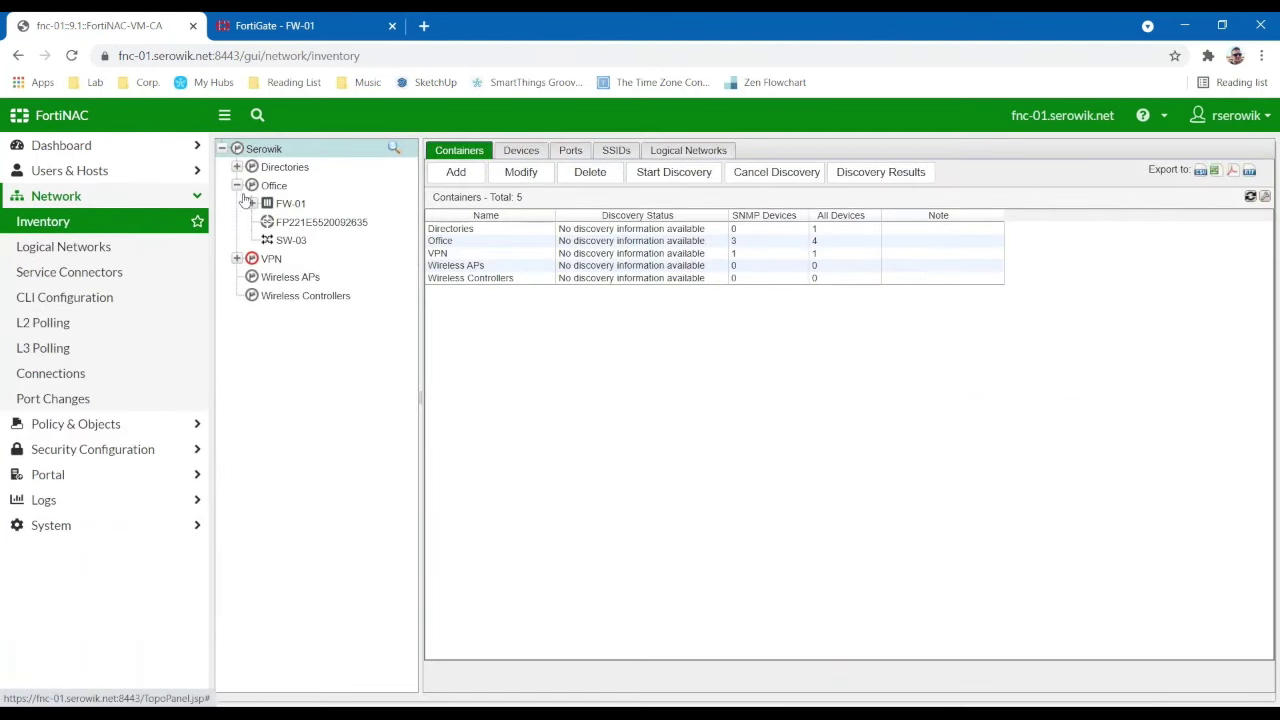
left_click(288, 240)
left_click(740, 150)
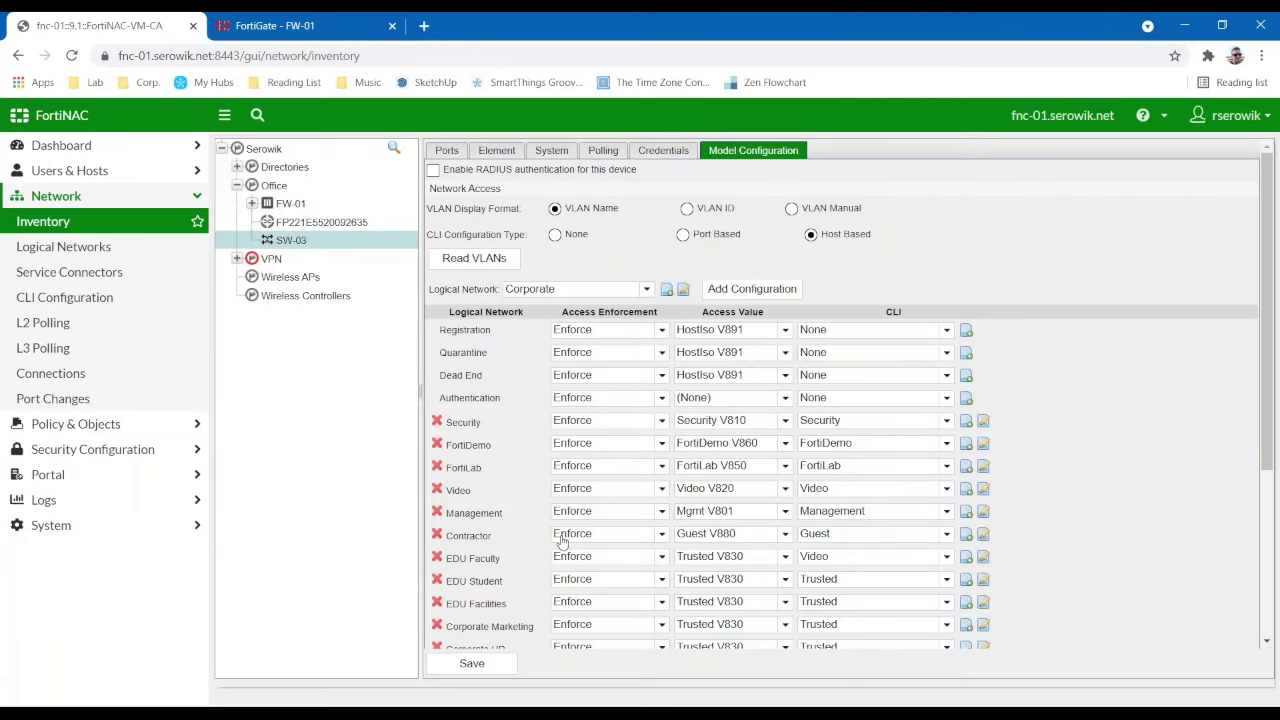
scroll(533, 550, "down", 2)
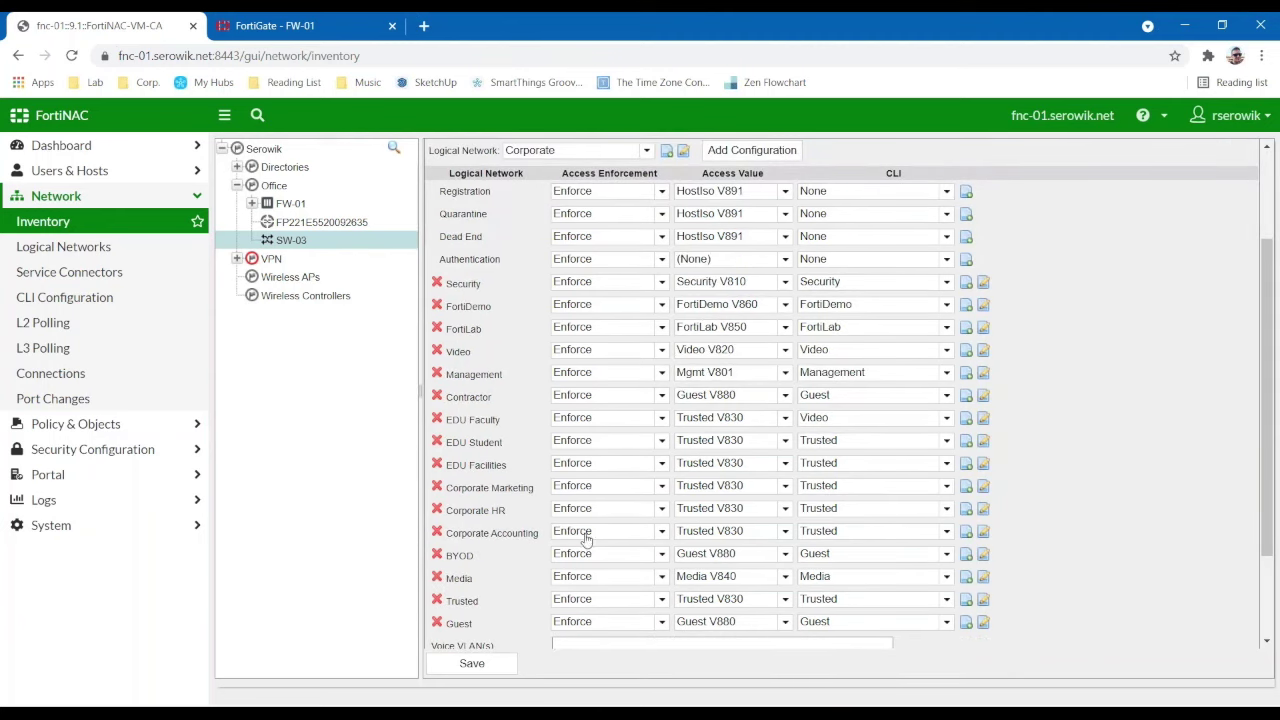
left_click(737, 531)
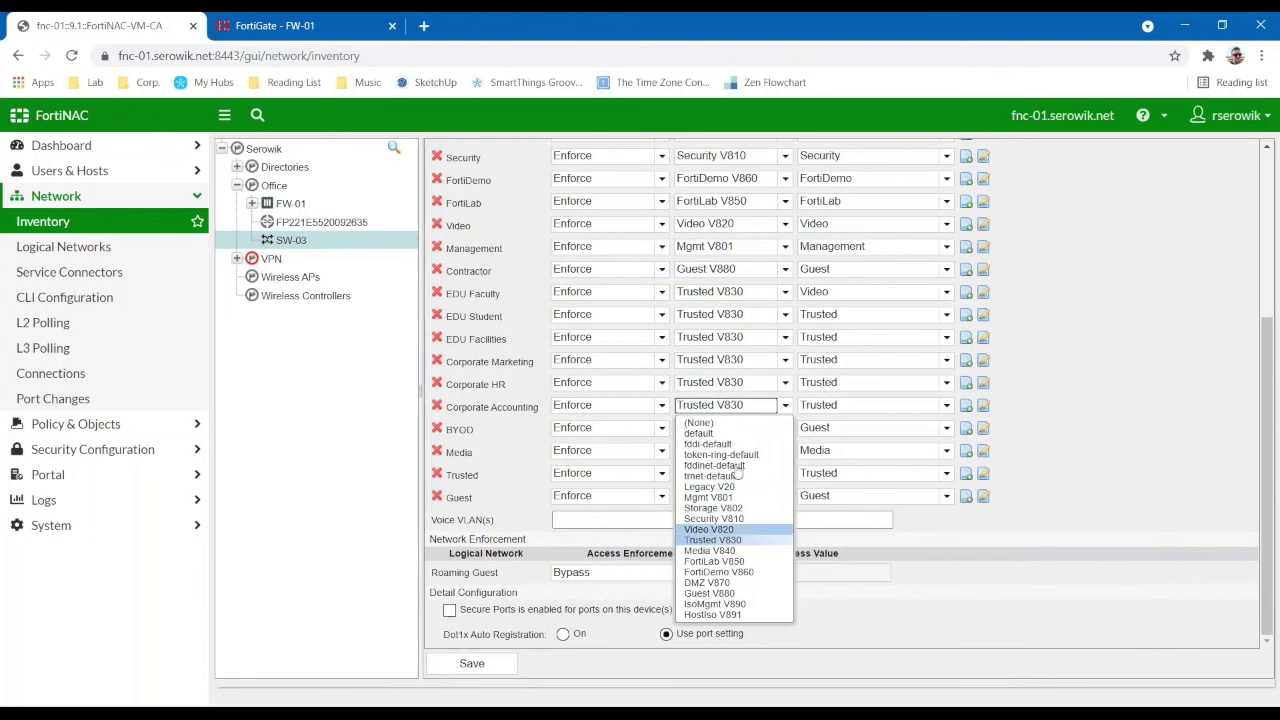
left_click(712, 540)
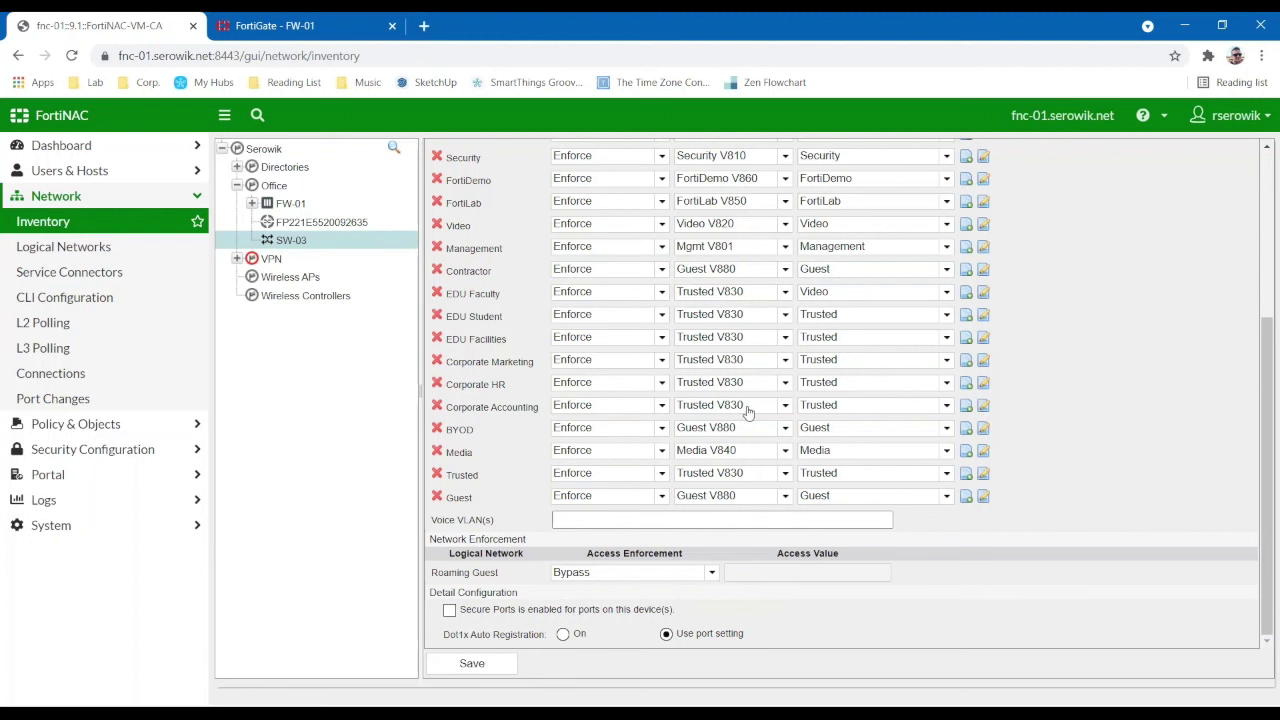
left_click(985, 406)
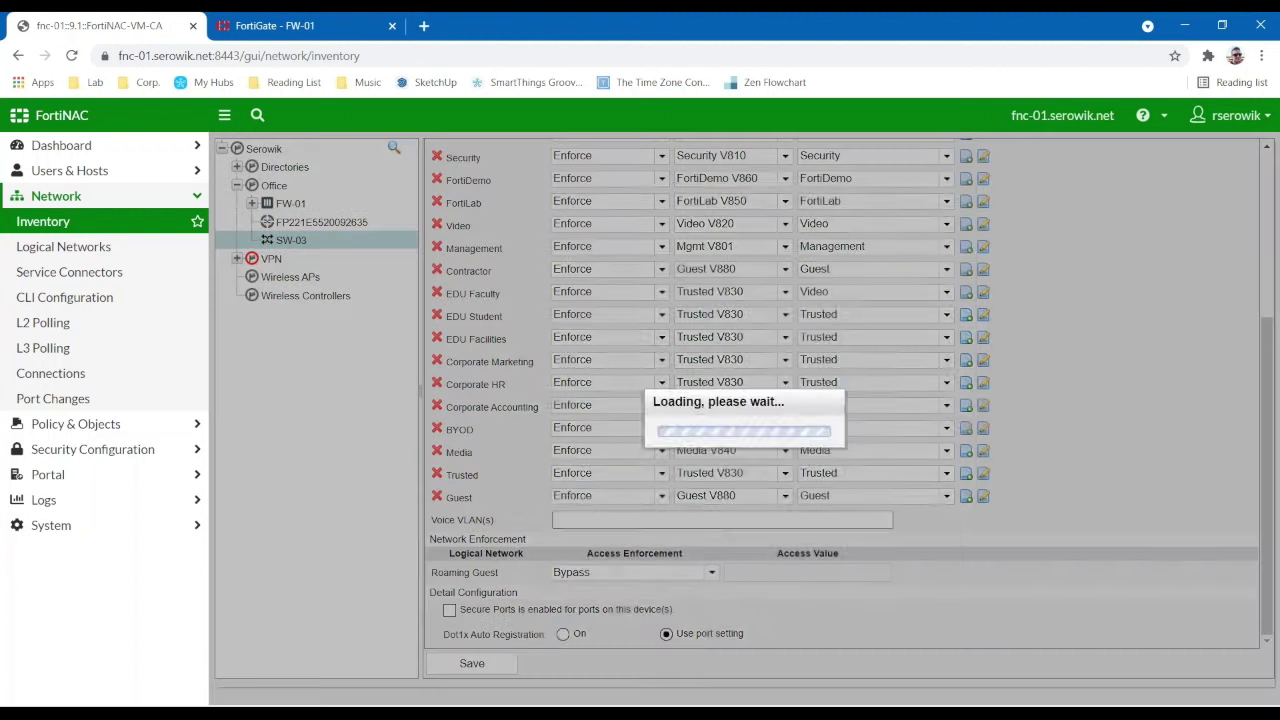
left_click_drag(742, 197, 960, 196)
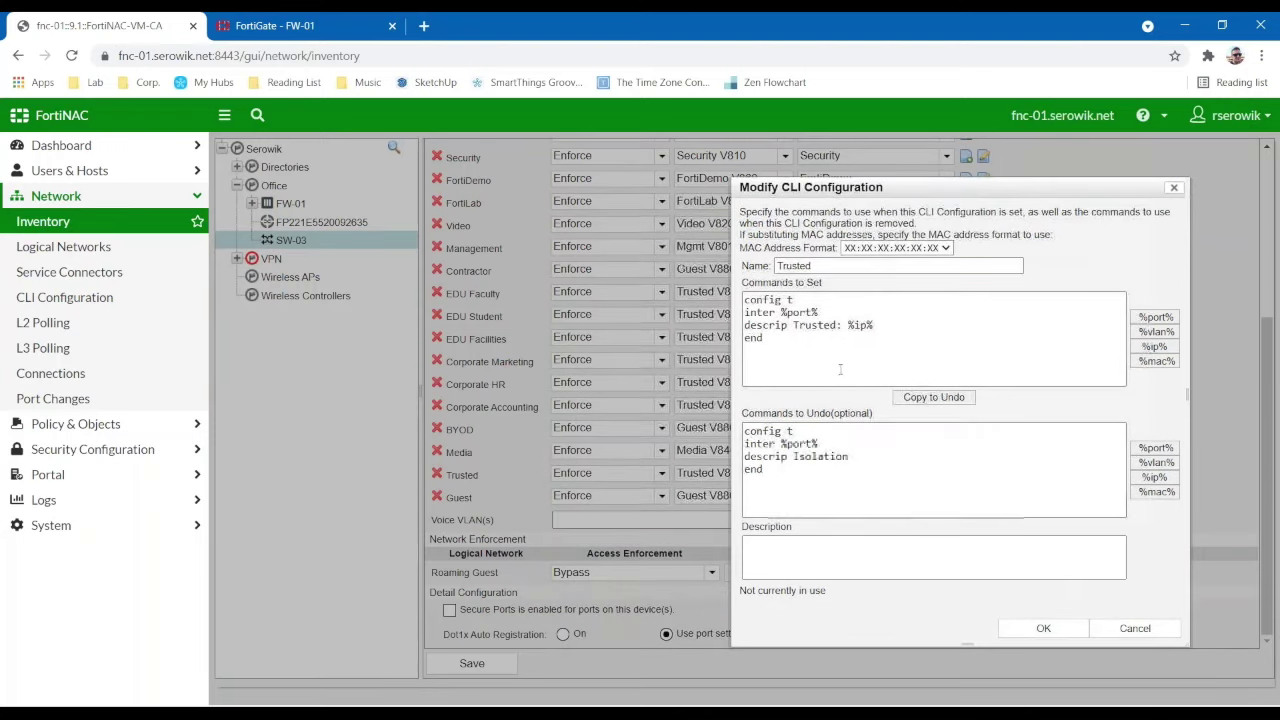
left_click_drag(875, 328, 793, 325)
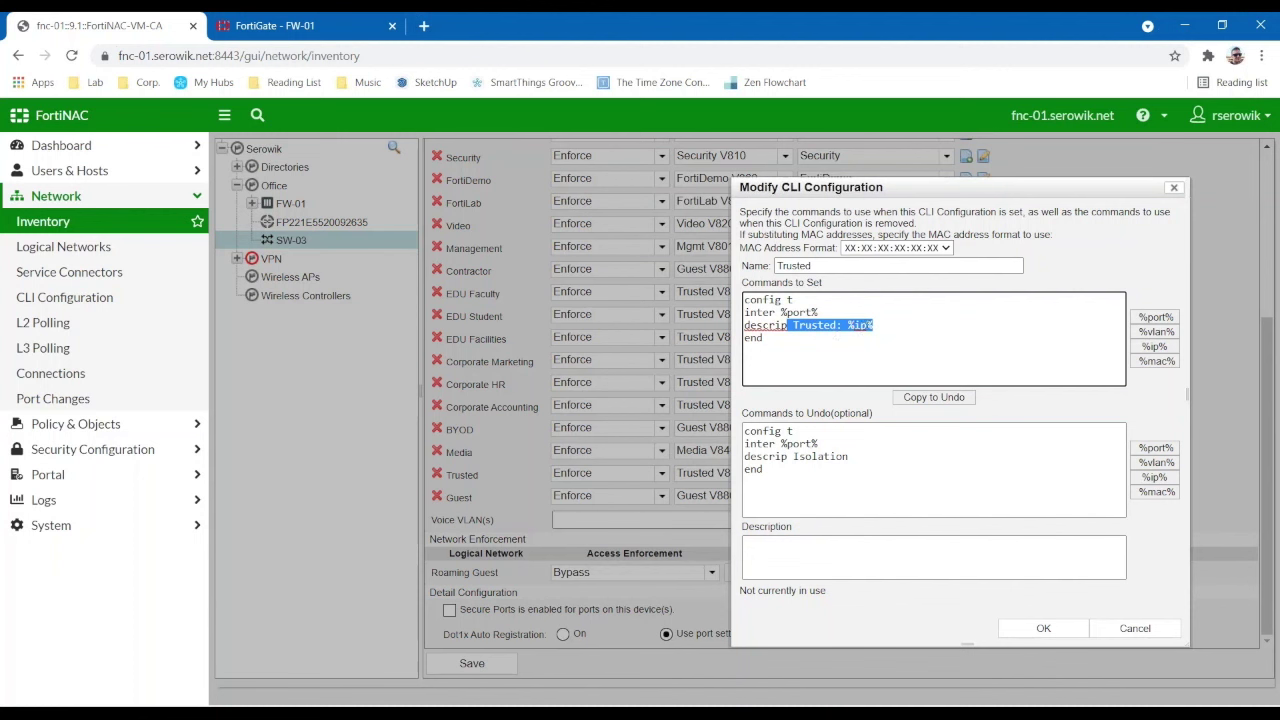
key("Right")
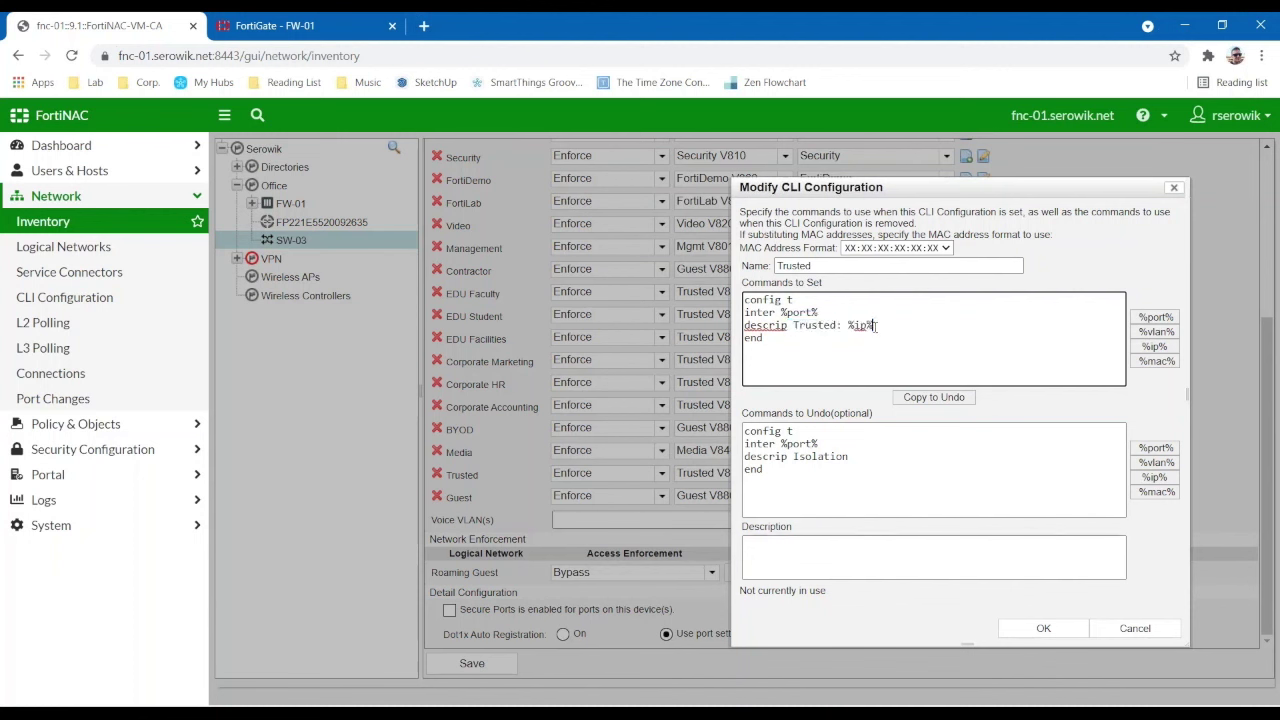
left_click_drag(786, 493, 740, 432)
left_click(1135, 628)
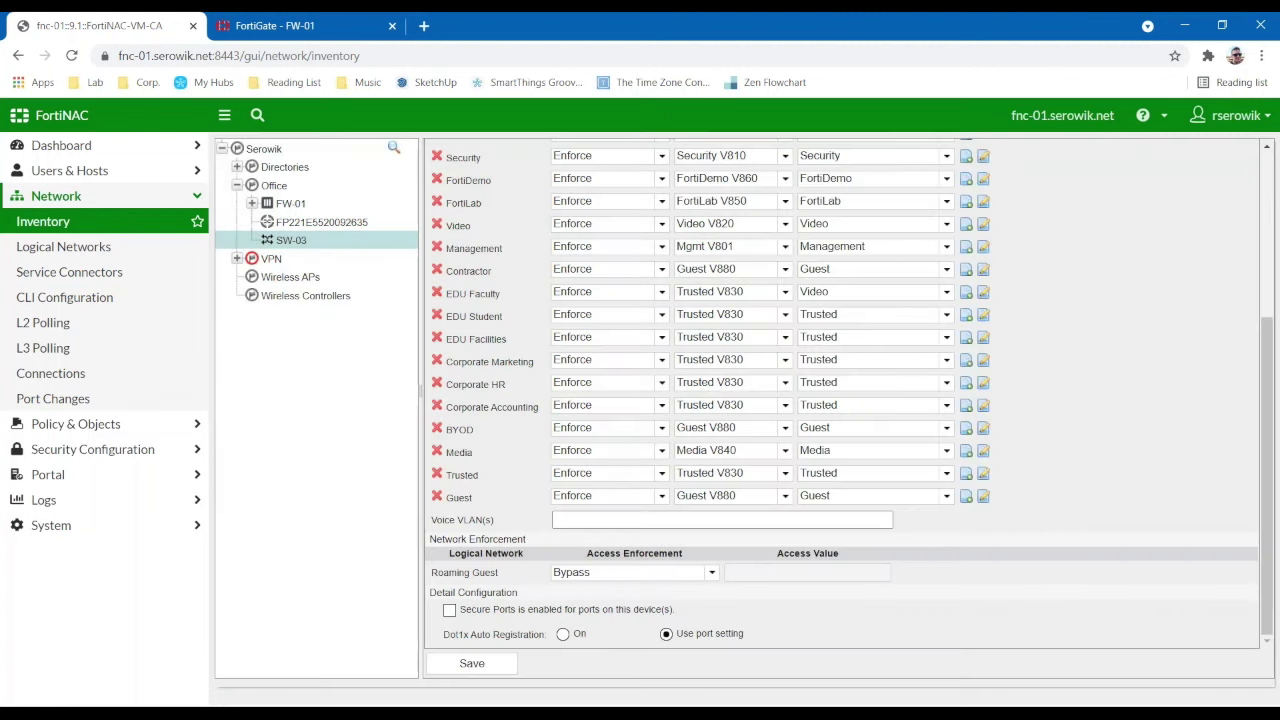
- Try RADIUS authentication in Local mode, disable it again, and view SW-03's ports
scroll(825, 470, "up", 3)
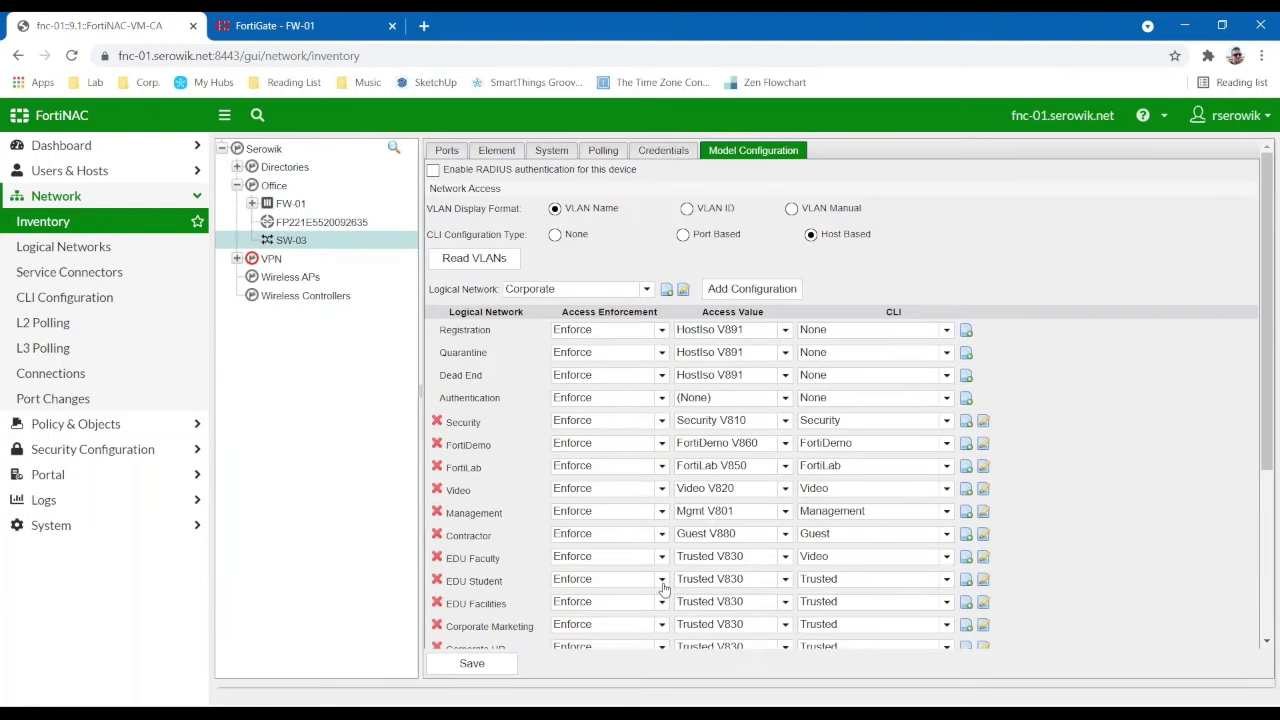
left_click(433, 170)
left_click(594, 209)
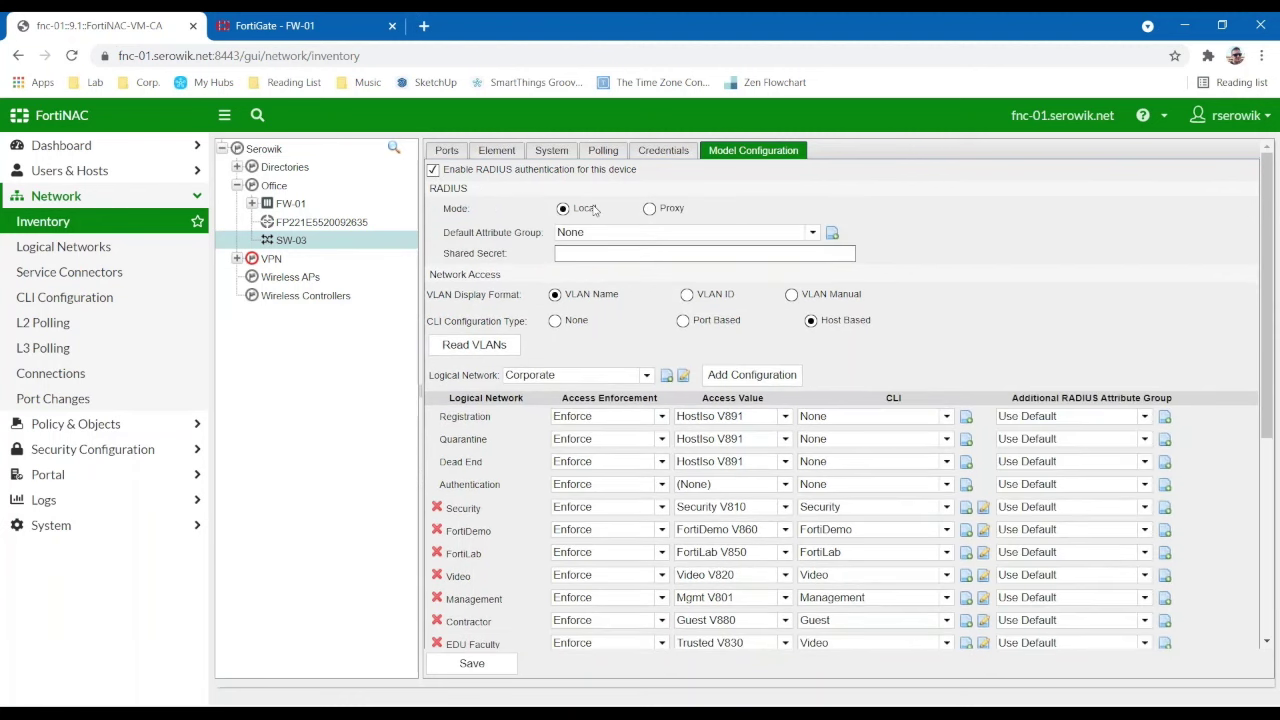
left_click(594, 233)
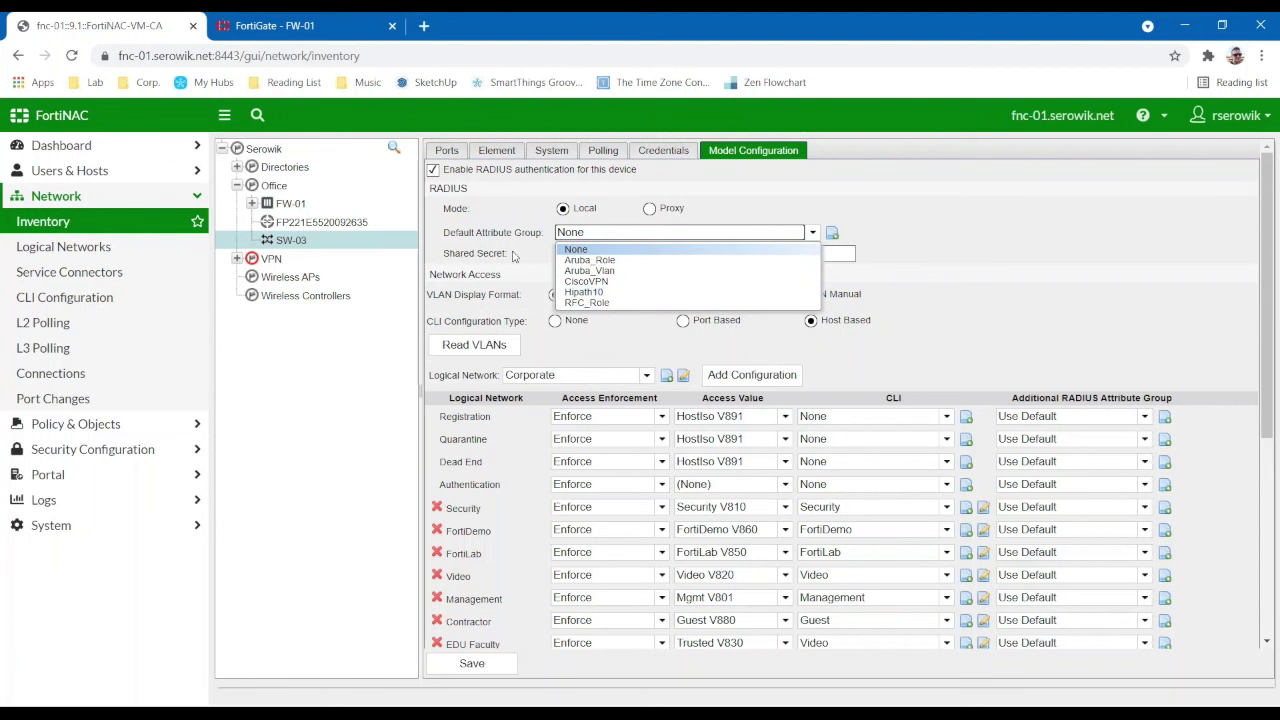
left_click(433, 170)
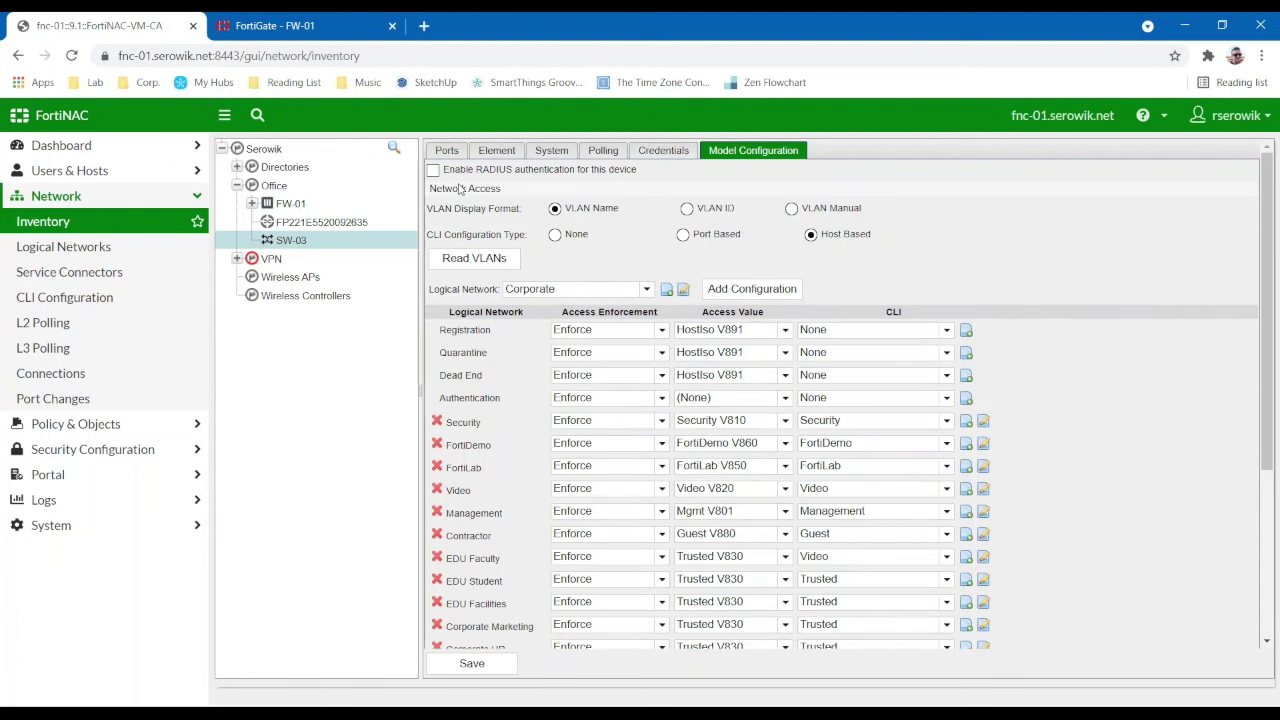
scroll(604, 341, "down", 3)
scroll(604, 341, "up", 3)
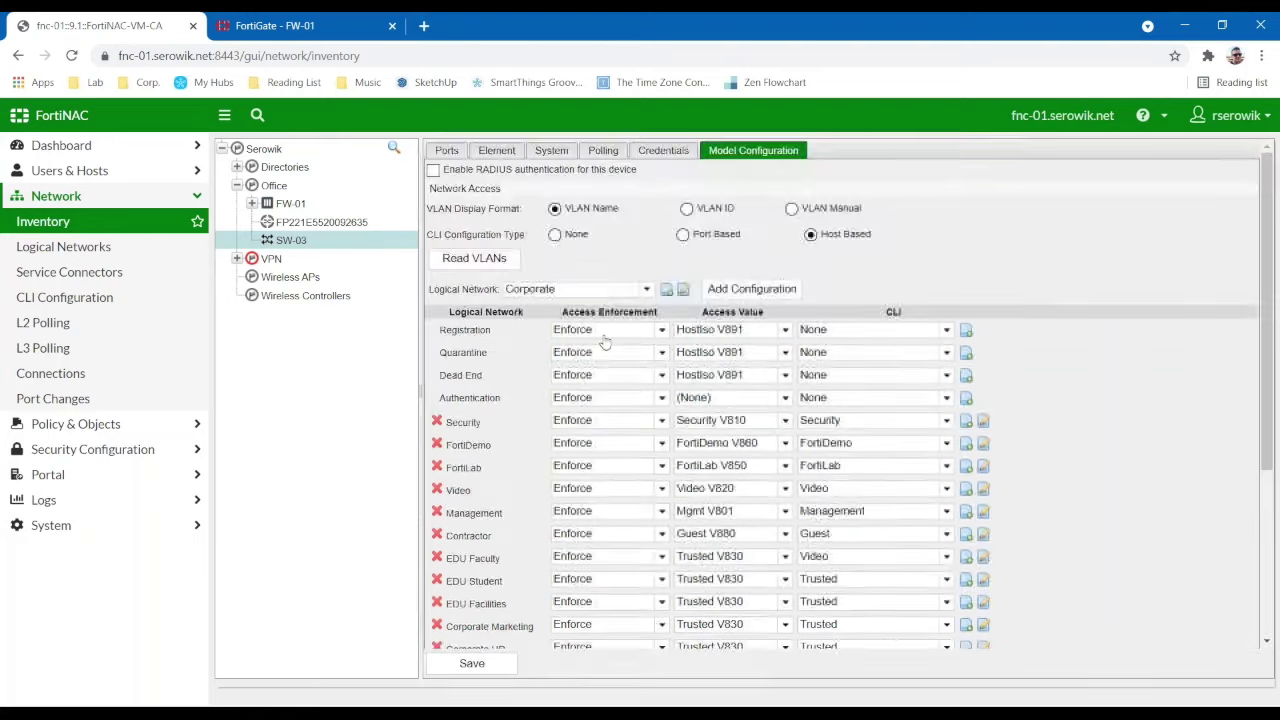
left_click(447, 150)
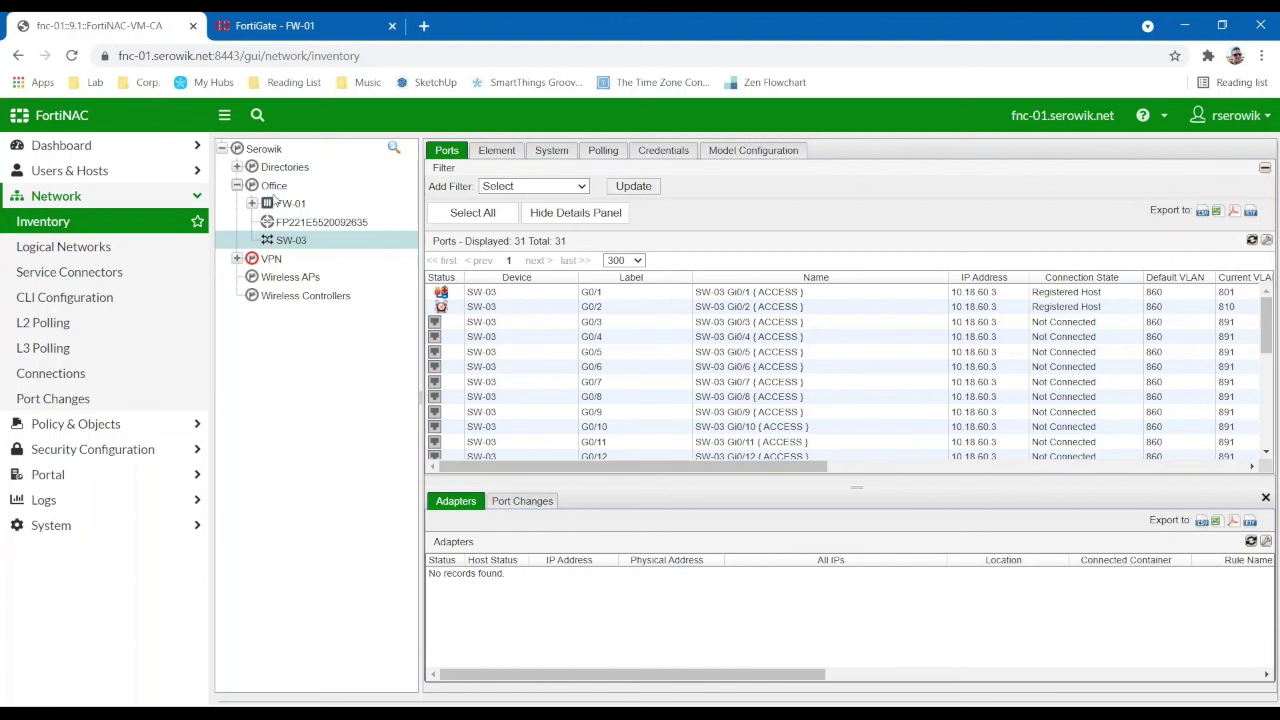
- Inspect port G0/1's actions and G0/2's adapter, then return to Model Configuration
right_click(451, 293)
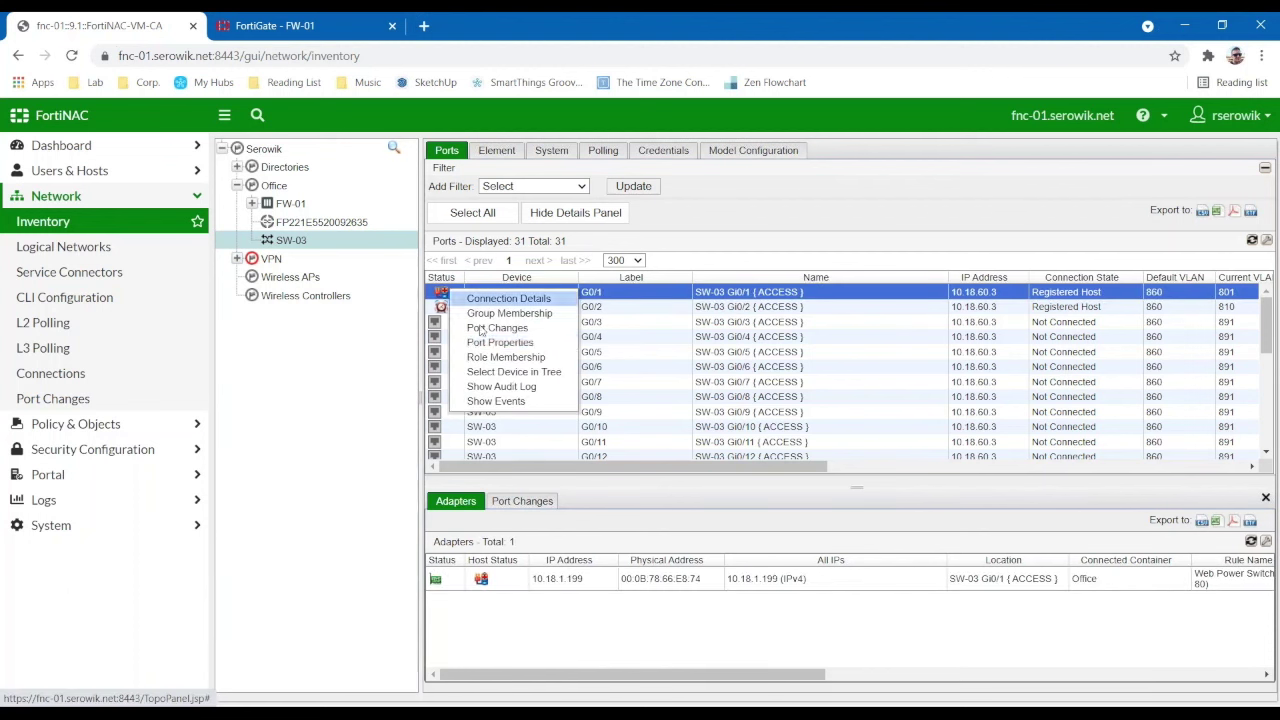
left_click(446, 308)
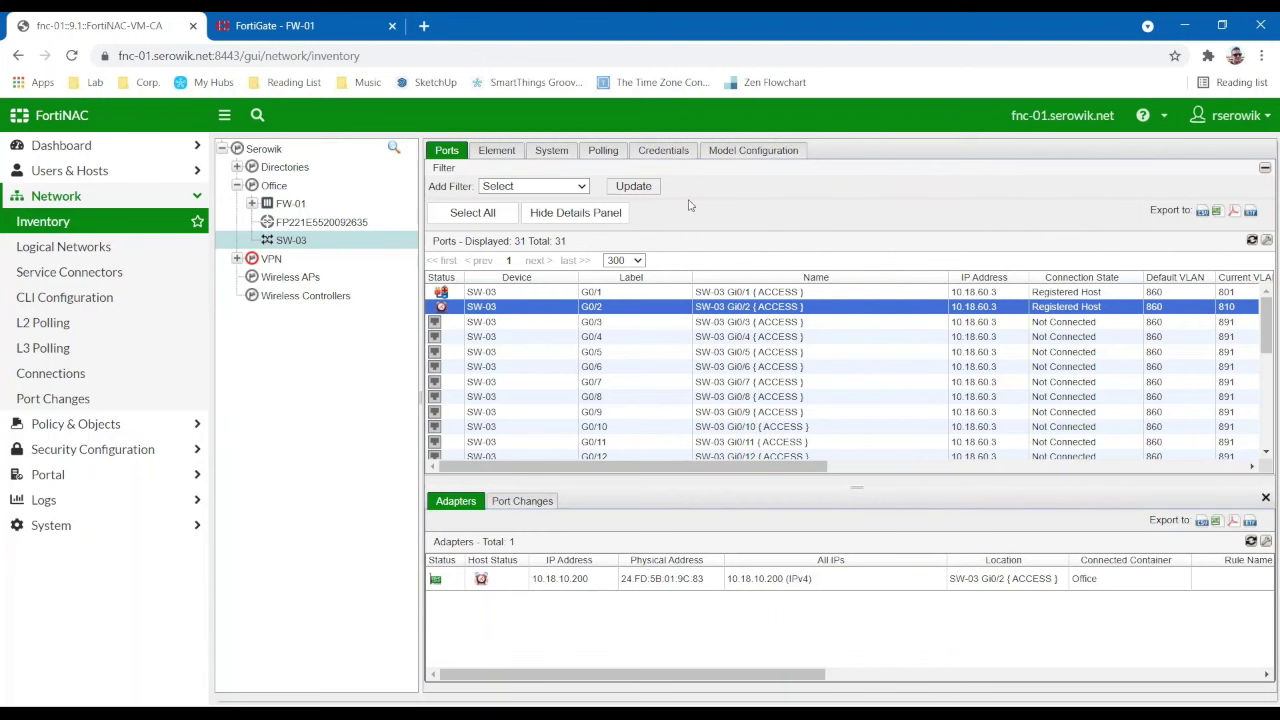
left_click(752, 150)
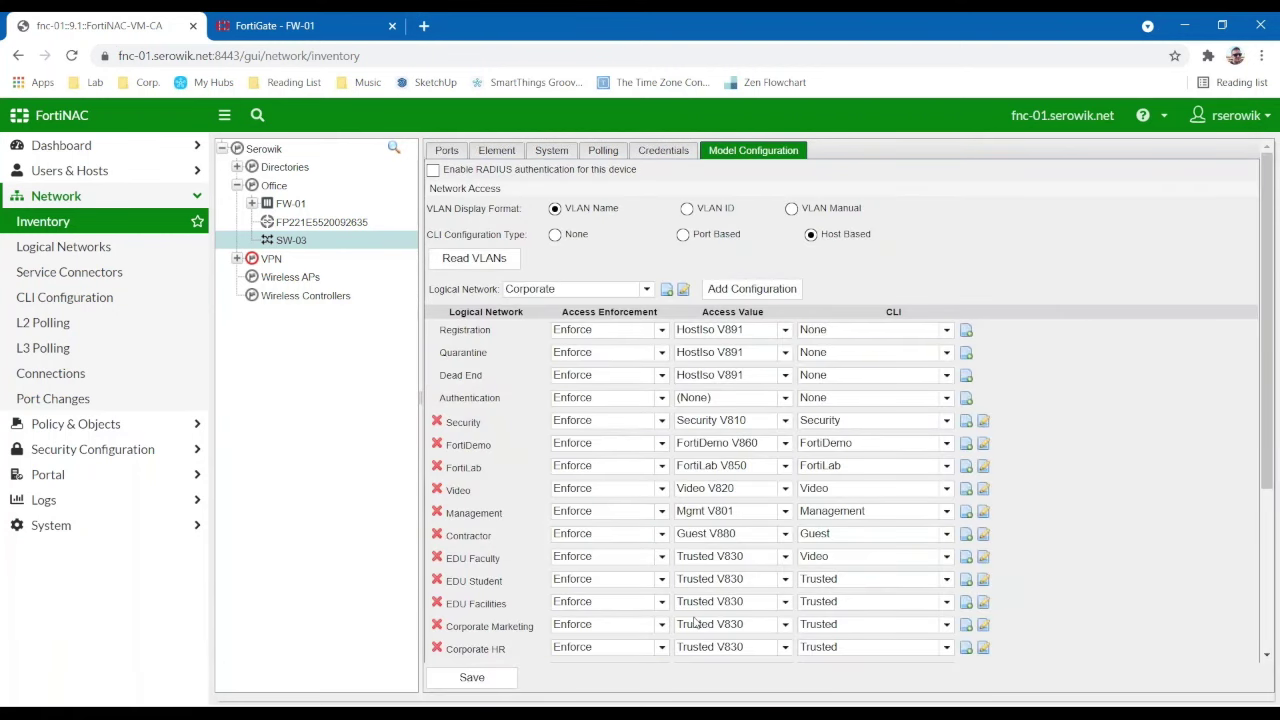
- Highlight the Registration, Quarantine and Dead End logical network rows
left_click_drag(436, 337, 492, 342)
left_click_drag(440, 357, 491, 362)
left_click_drag(439, 376, 492, 378)
left_click(510, 388)
- Close the extra switch configuration tab and open the Endpoint Compliance policies
left_click(446, 150)
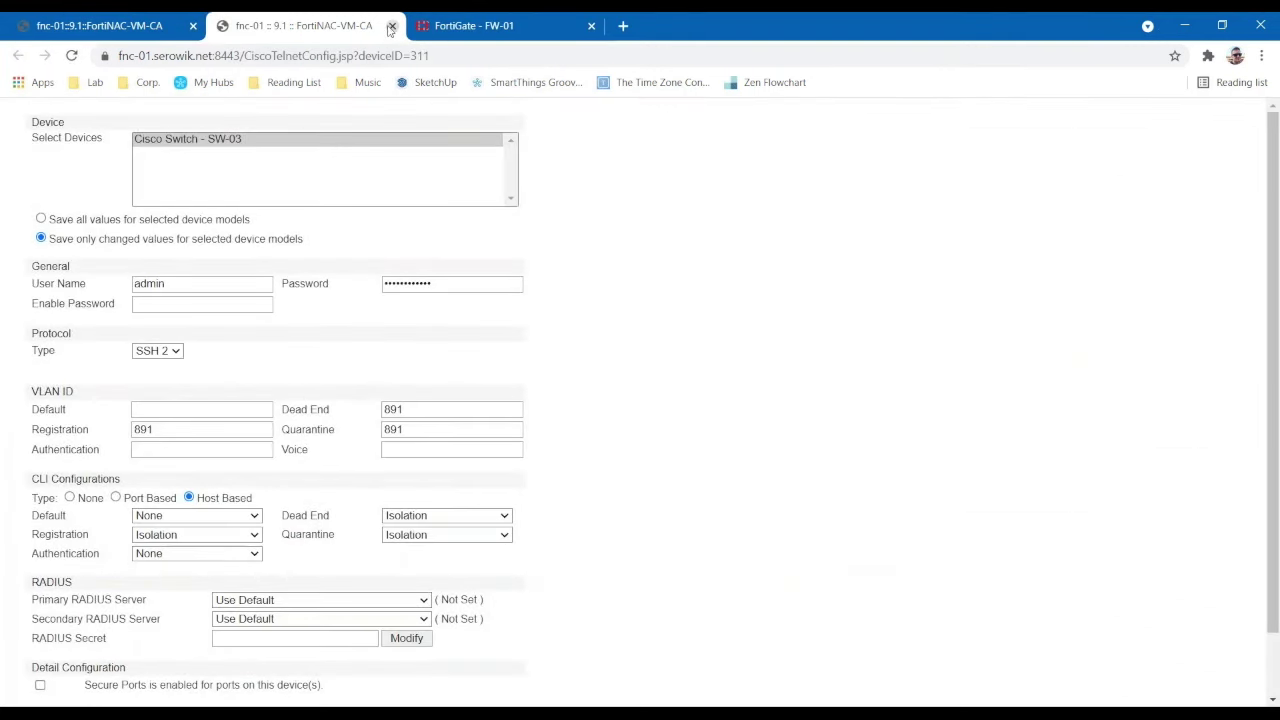
left_click(391, 26)
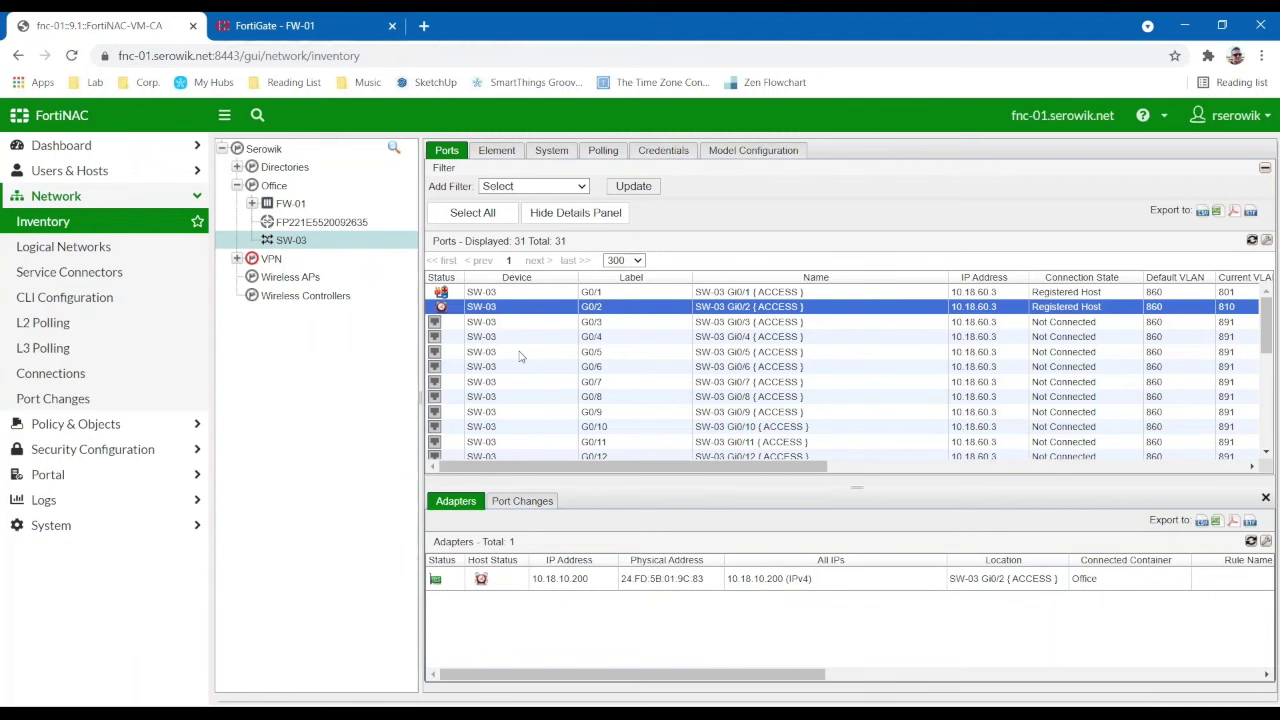
left_click(238, 186)
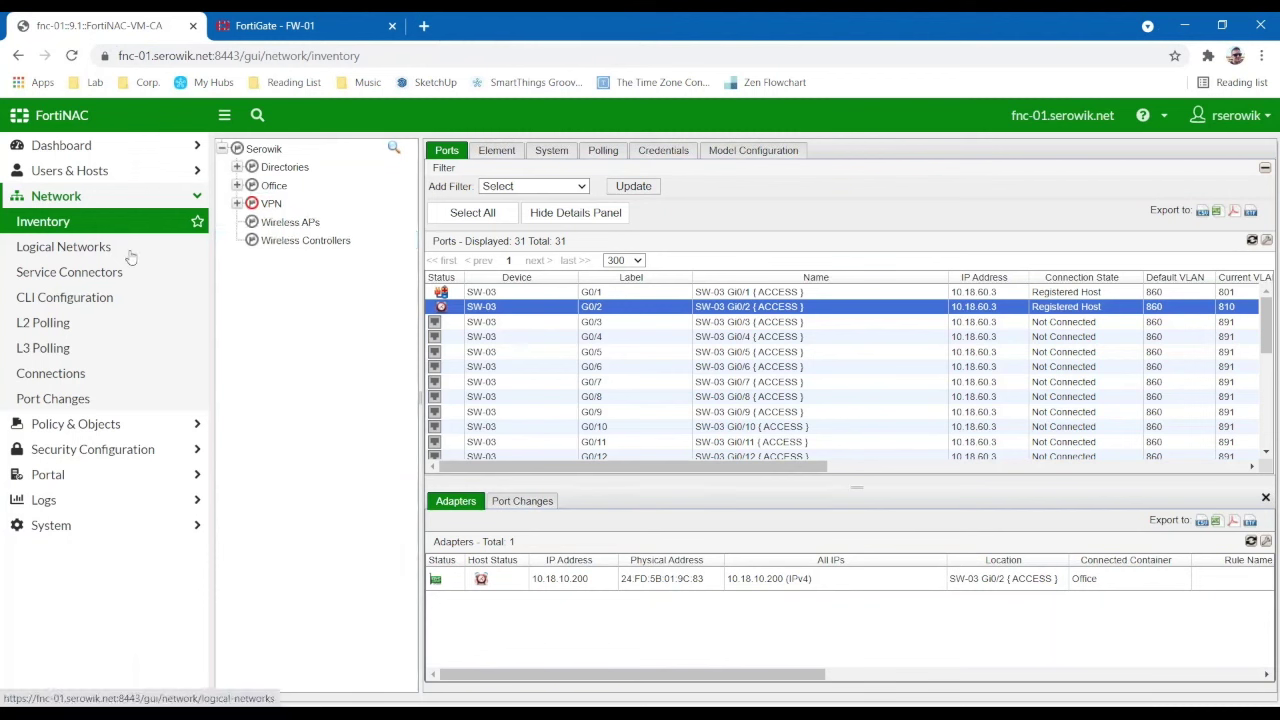
left_click(60, 196)
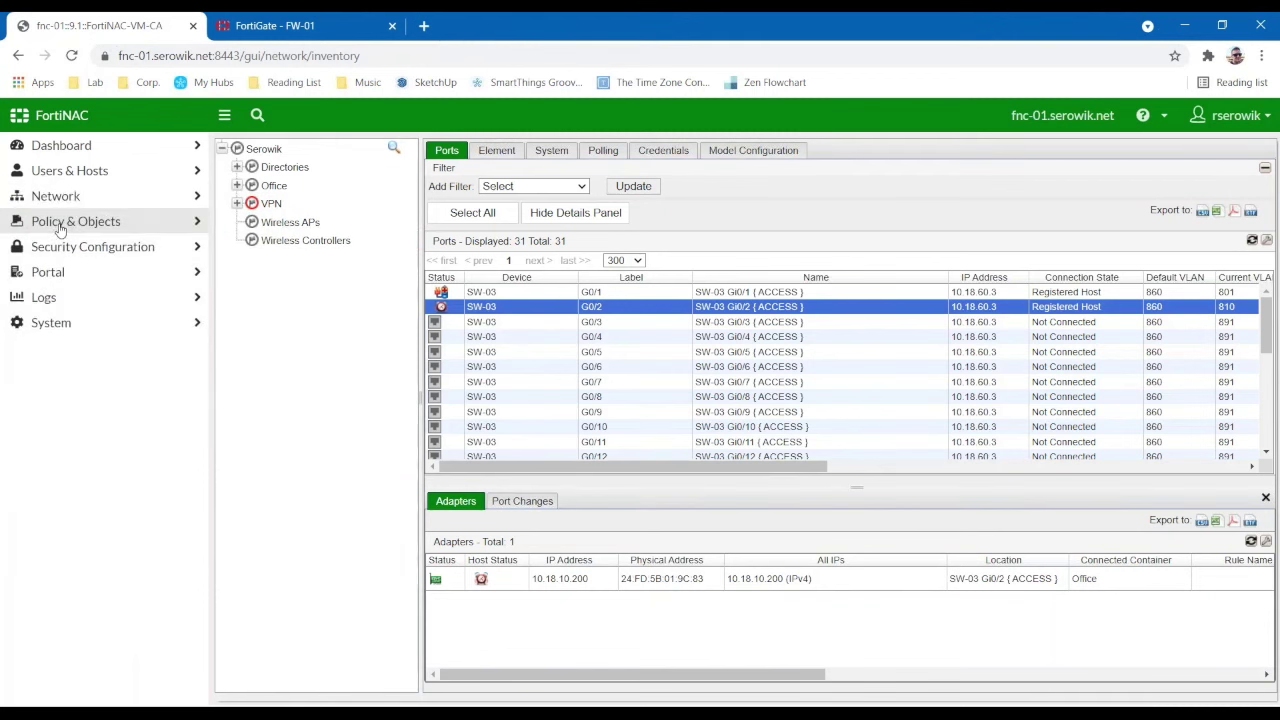
left_click(60, 224)
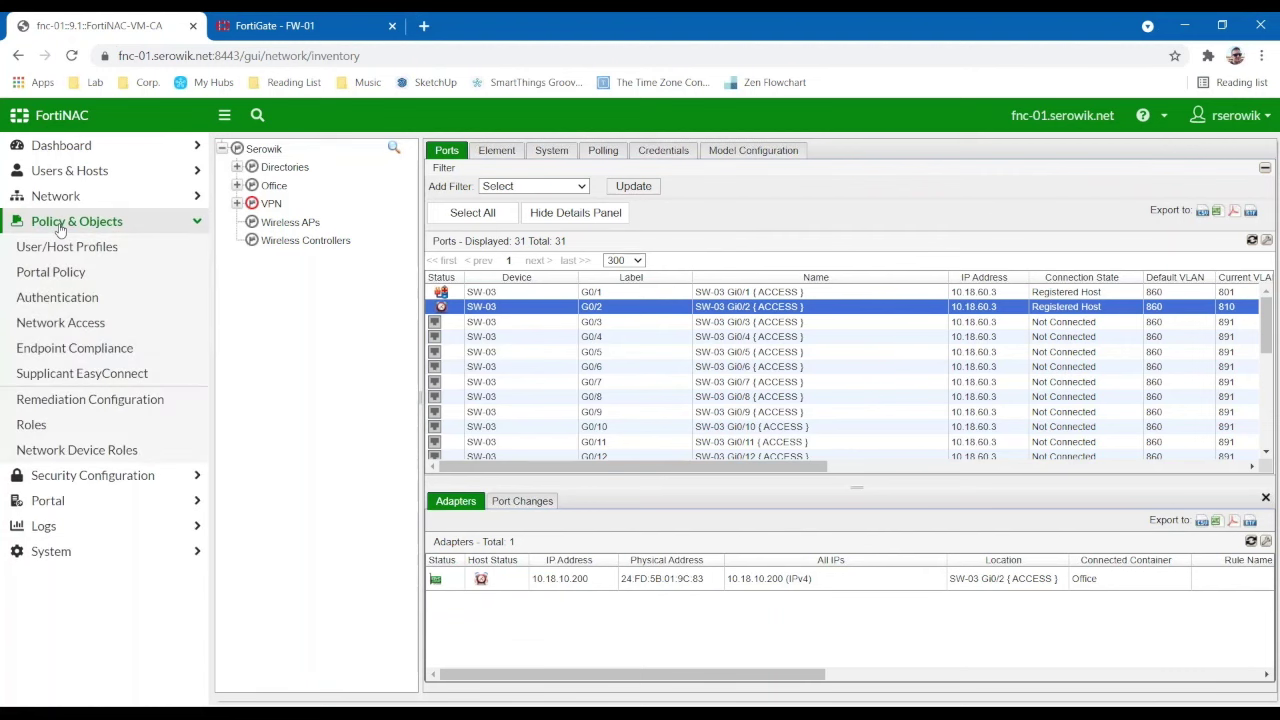
left_click(74, 348)
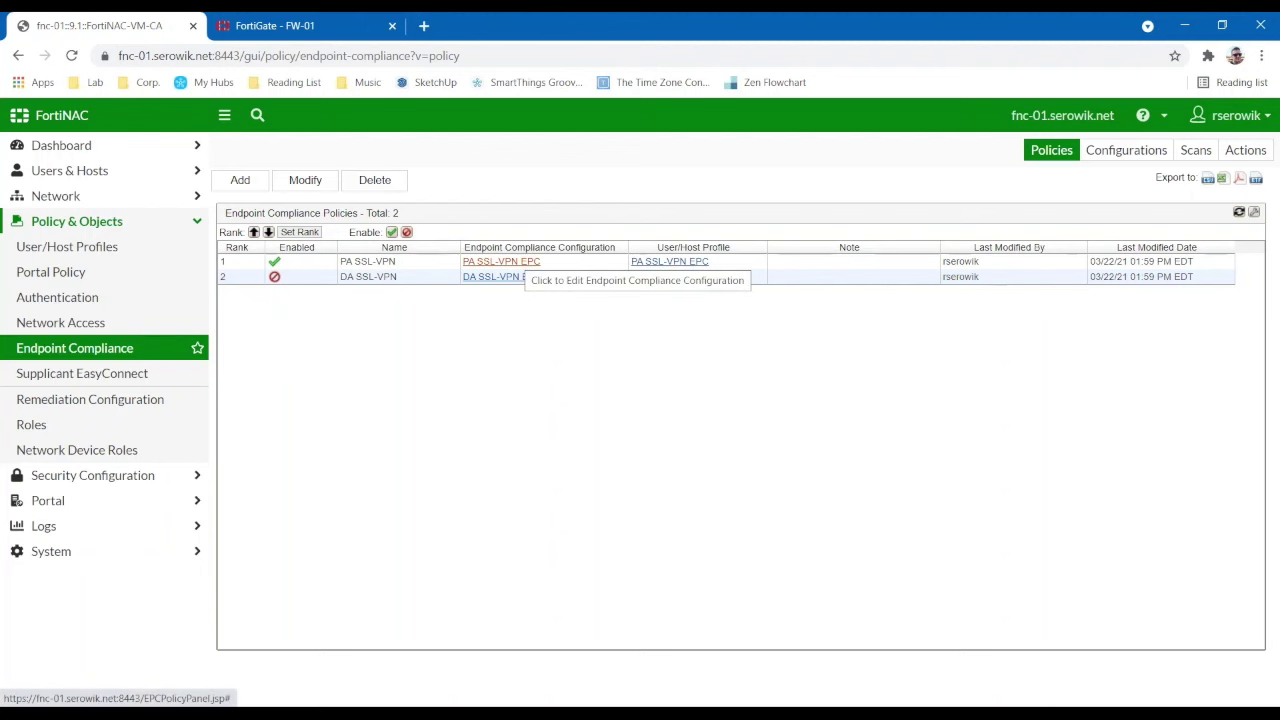
- Edit PA SSL-VPN's OS-Check scan and review the Windows-10-x64 operating system settings
left_click(528, 263)
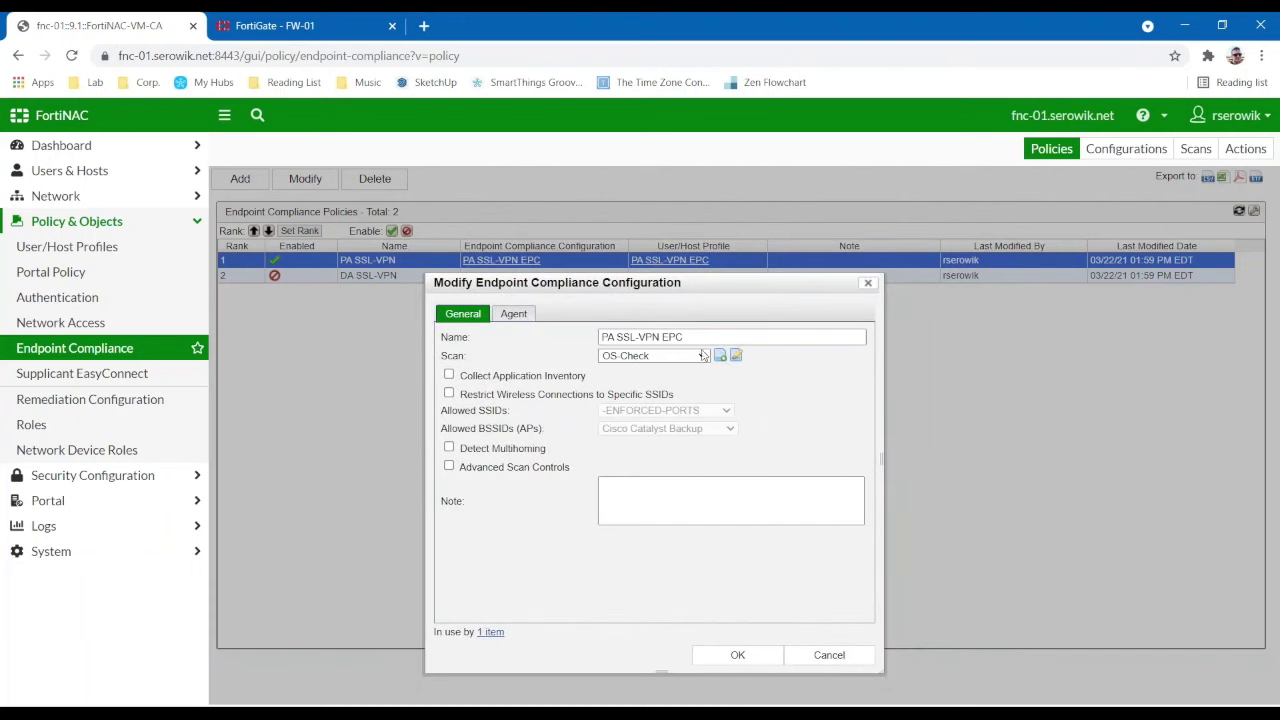
left_click(736, 355)
left_click(590, 269)
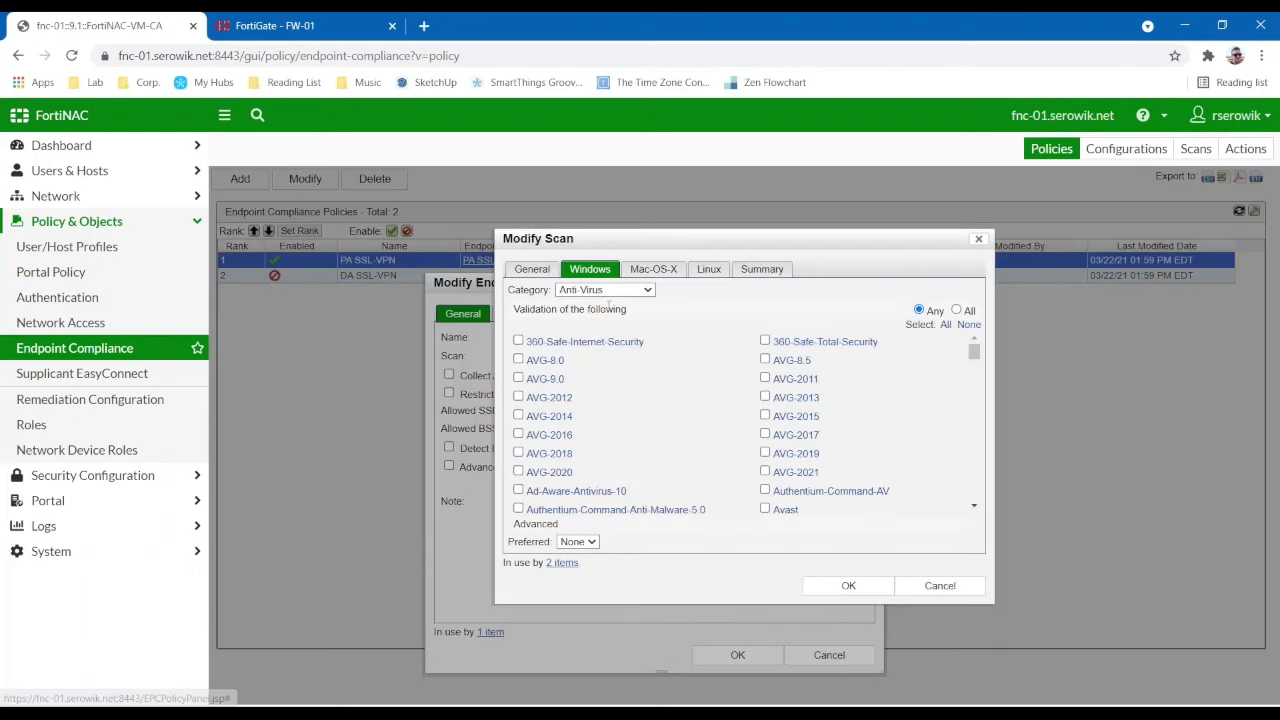
left_click(605, 290)
left_click(599, 342)
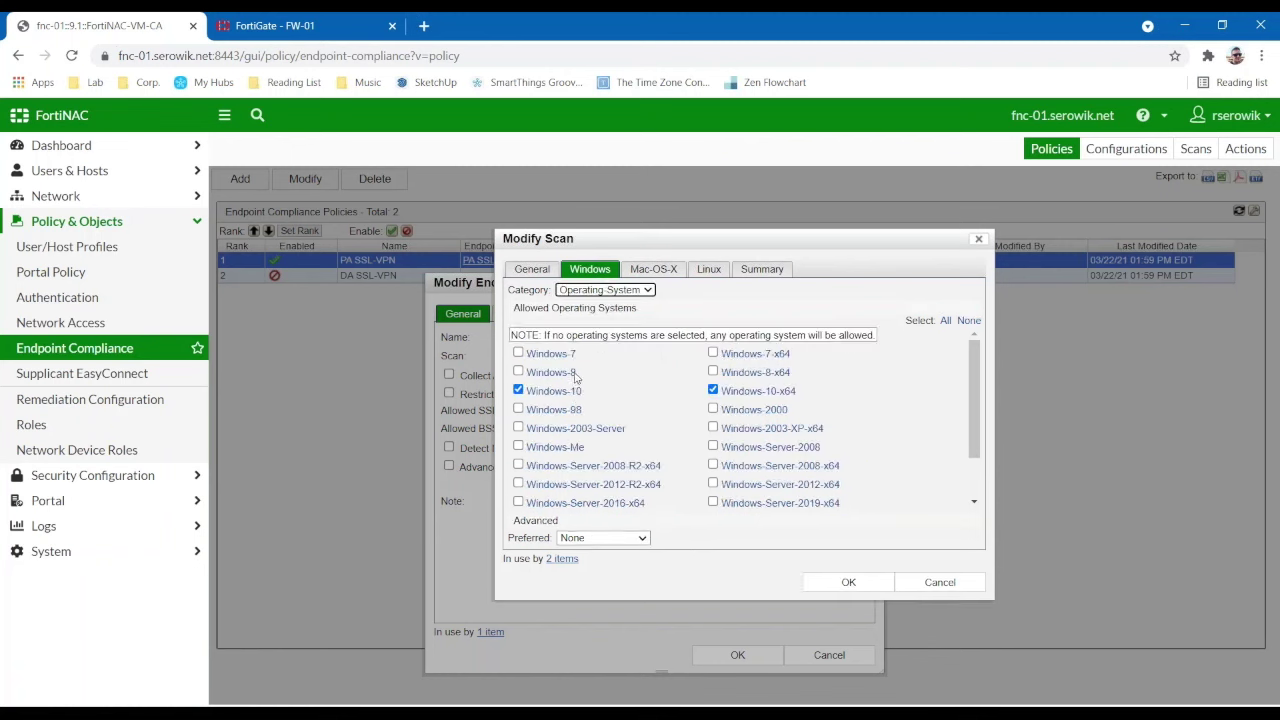
left_click(737, 391)
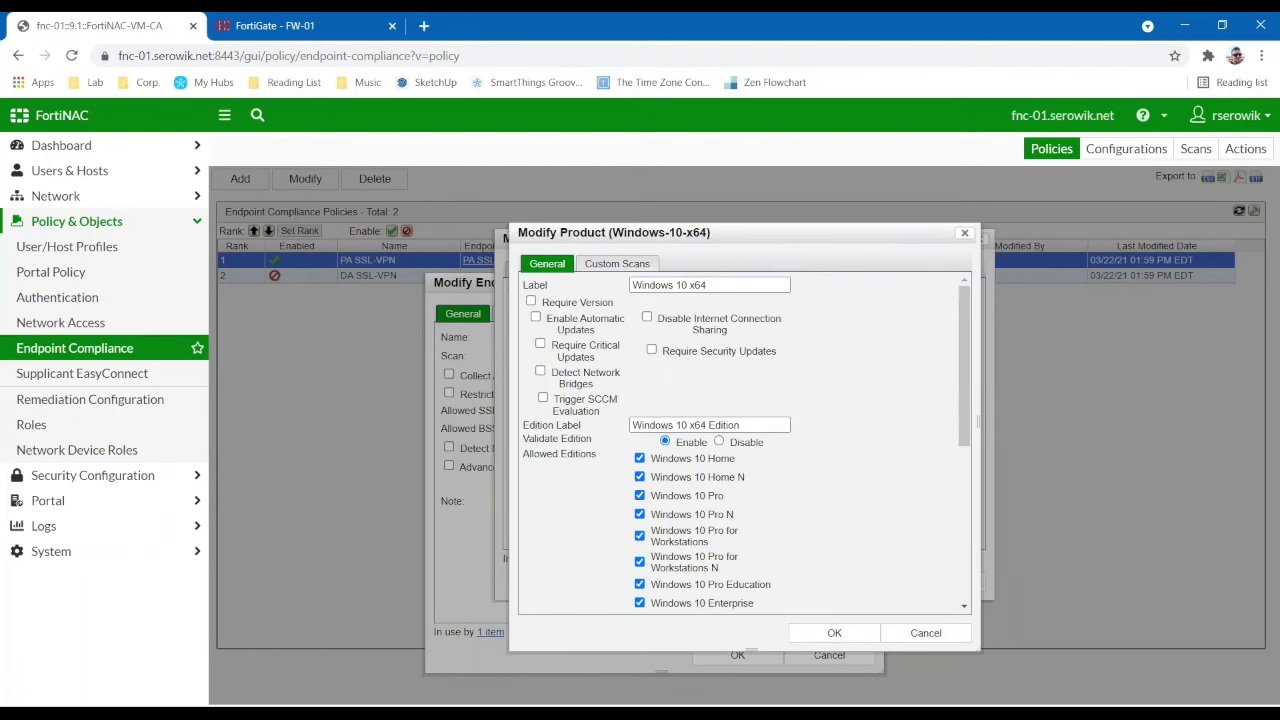
left_click(910, 627)
- Review the Windows anti-virus list including AVG-2021, then cancel the scan settings
left_click(600, 289)
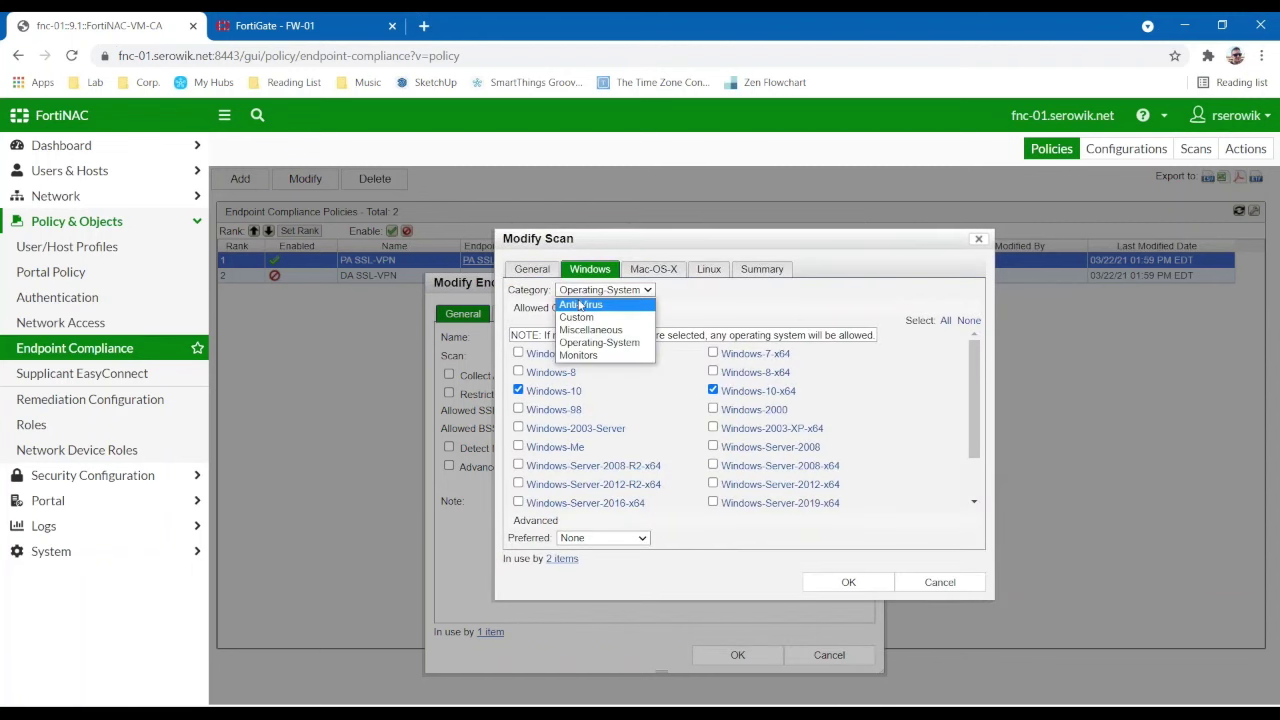
left_click(580, 300)
scroll(749, 429, "down", 15)
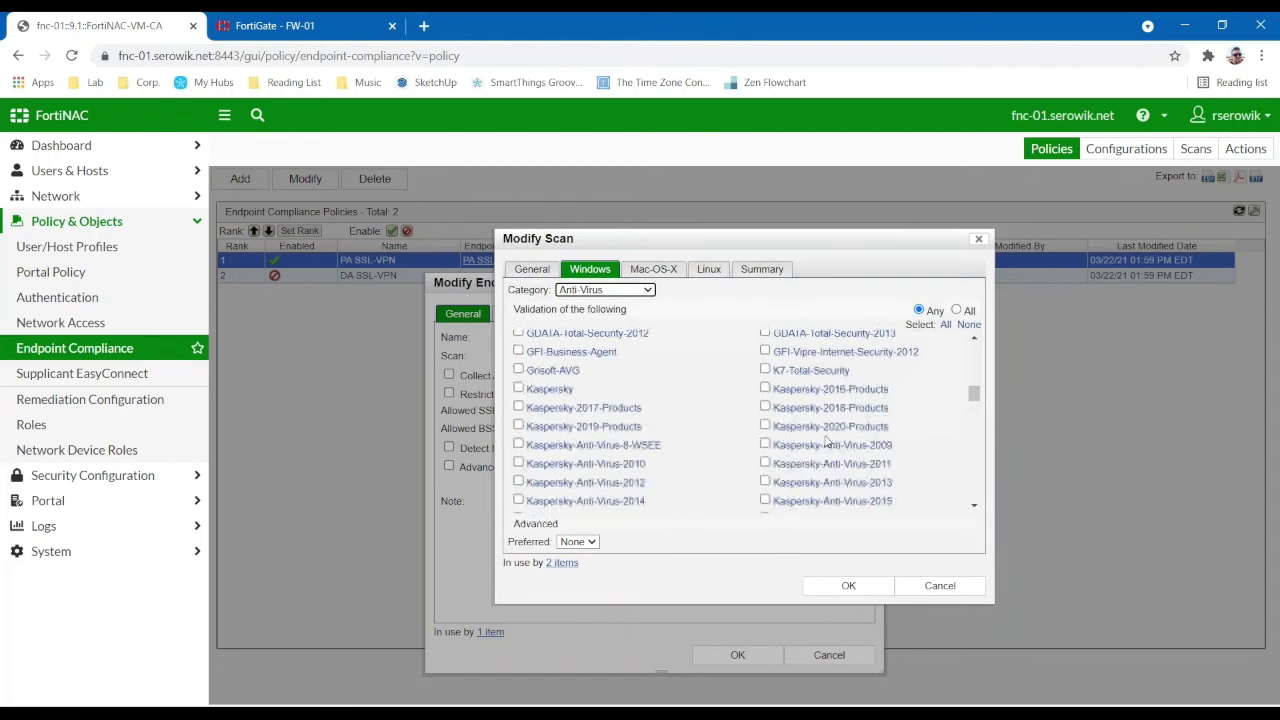
scroll(833, 437, "up", 15)
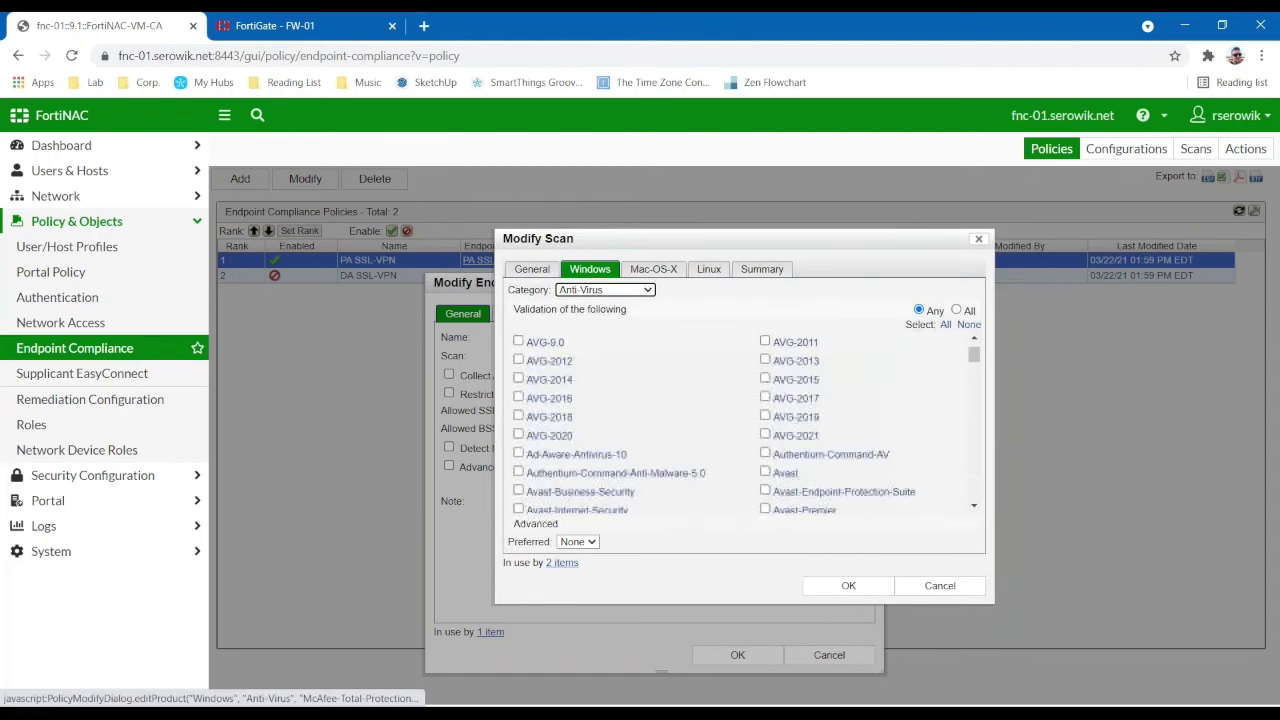
left_click(766, 435)
left_click(789, 438)
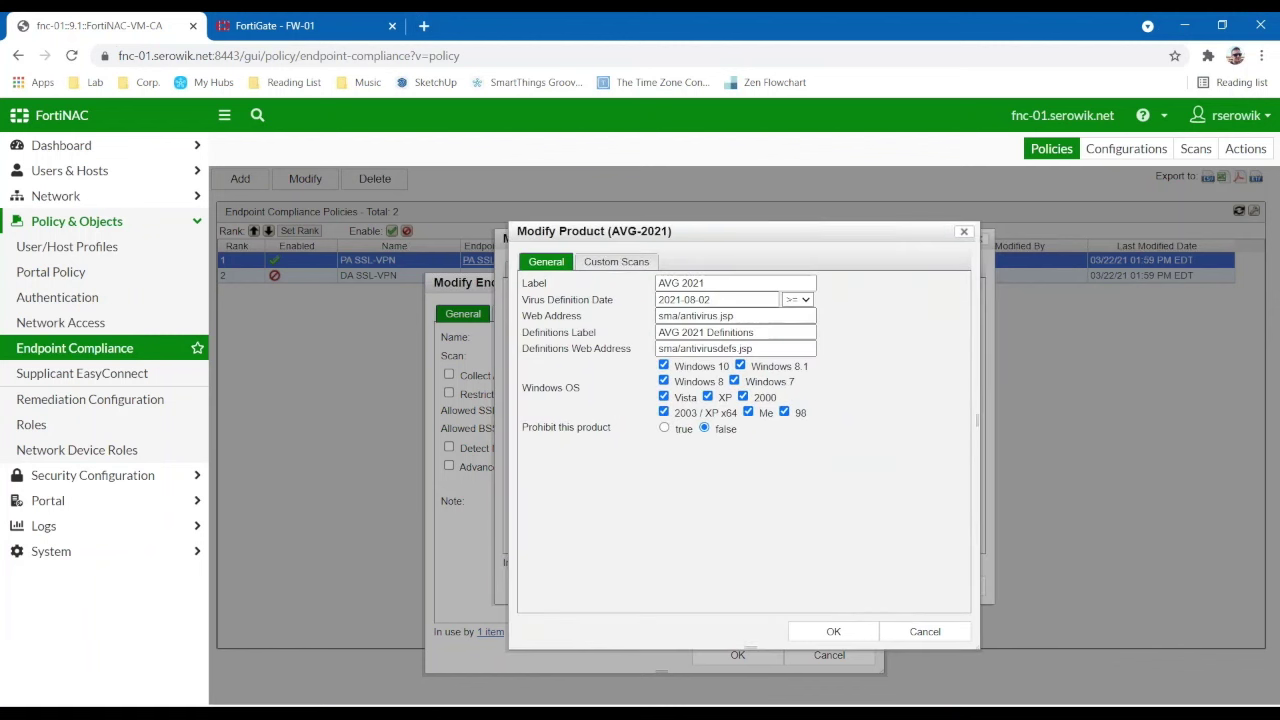
left_click(922, 635)
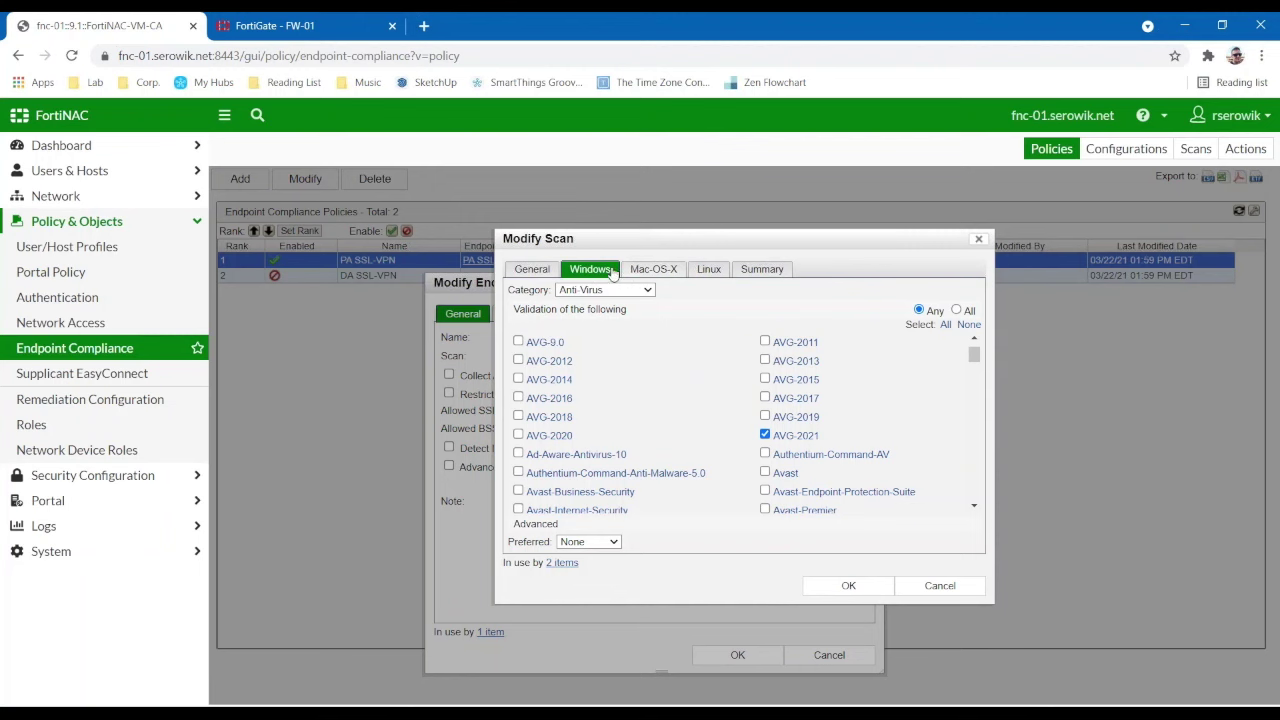
left_click(940, 585)
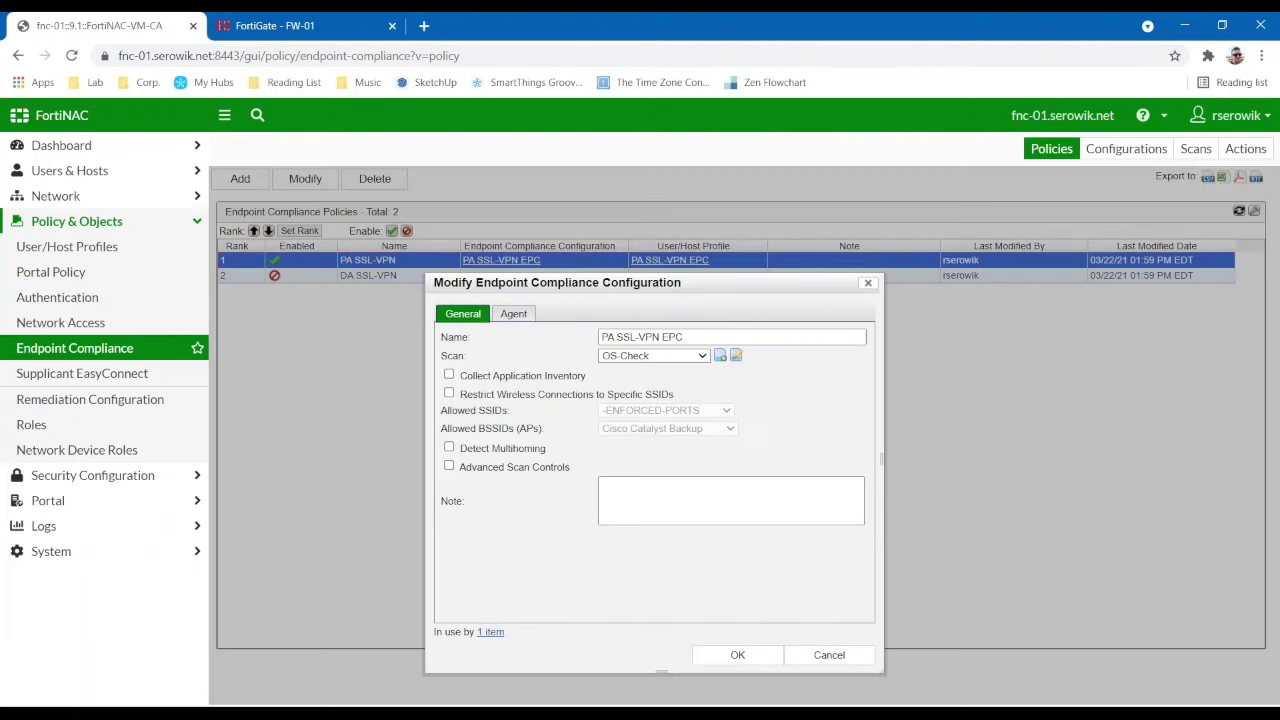
- Cancel the compliance configuration and return to Network Inventory with Office expanded
left_click(830, 655)
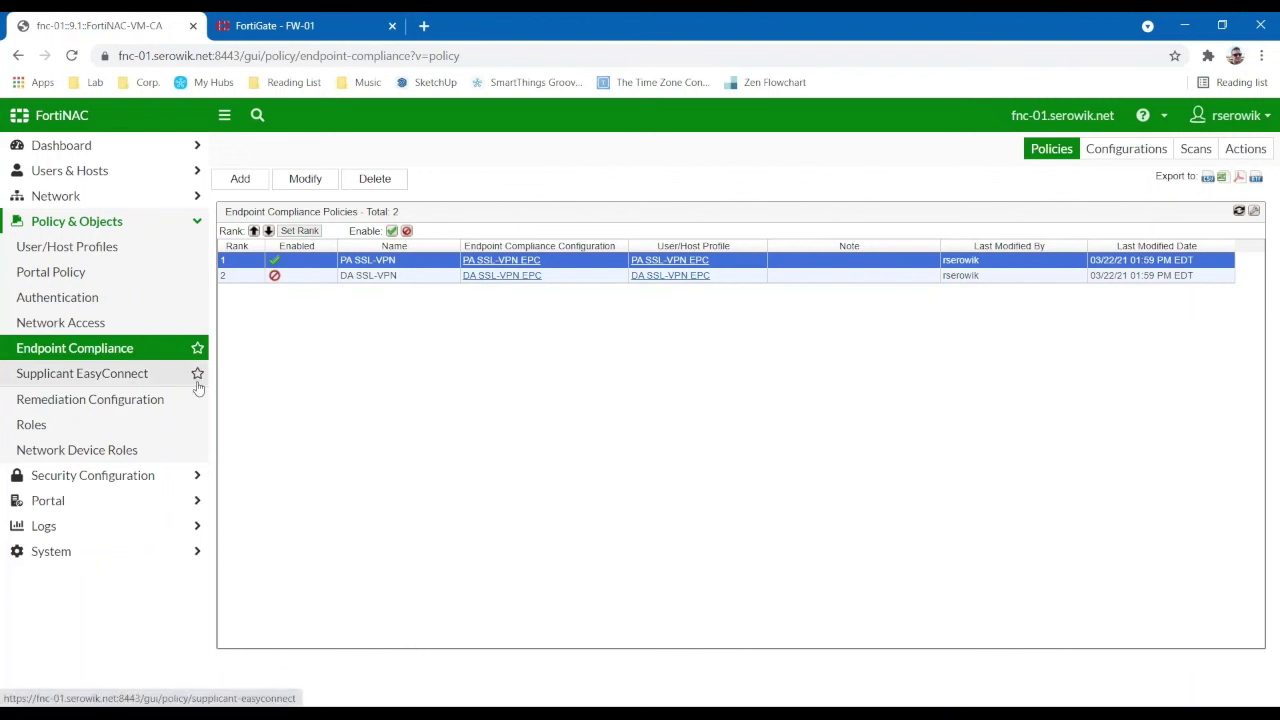
left_click(140, 228)
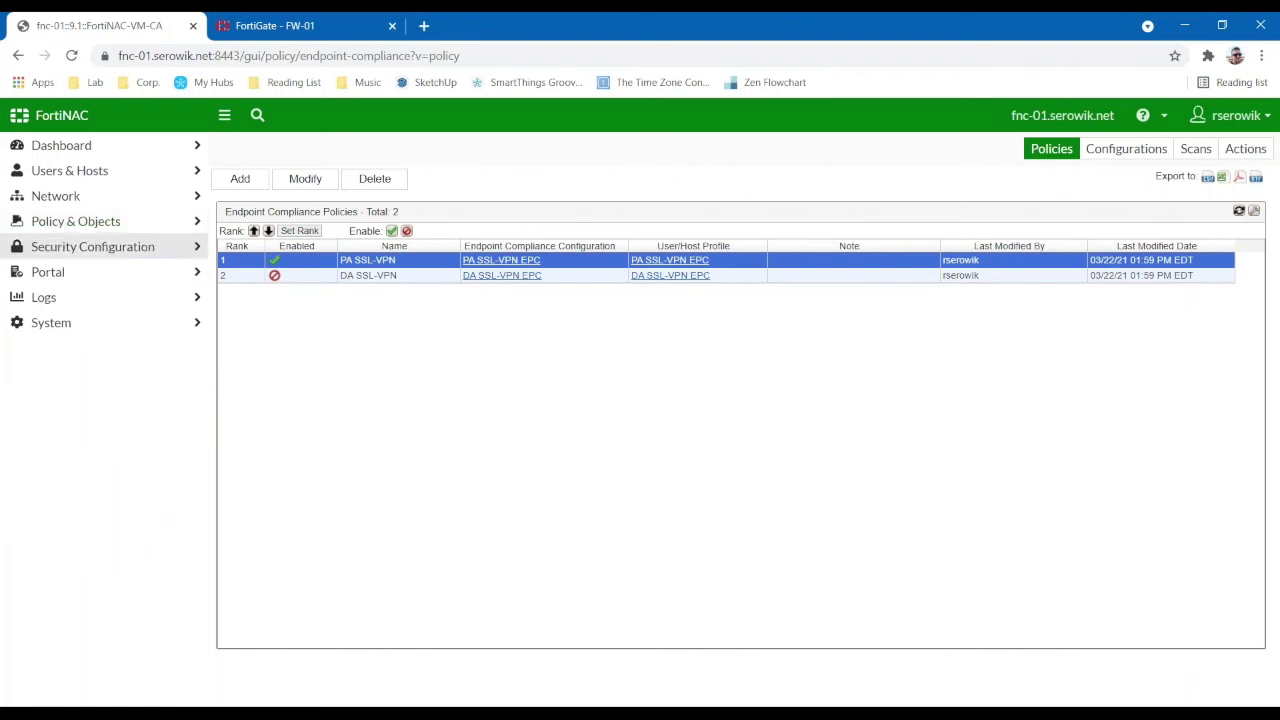
left_click(70, 198)
left_click(69, 221)
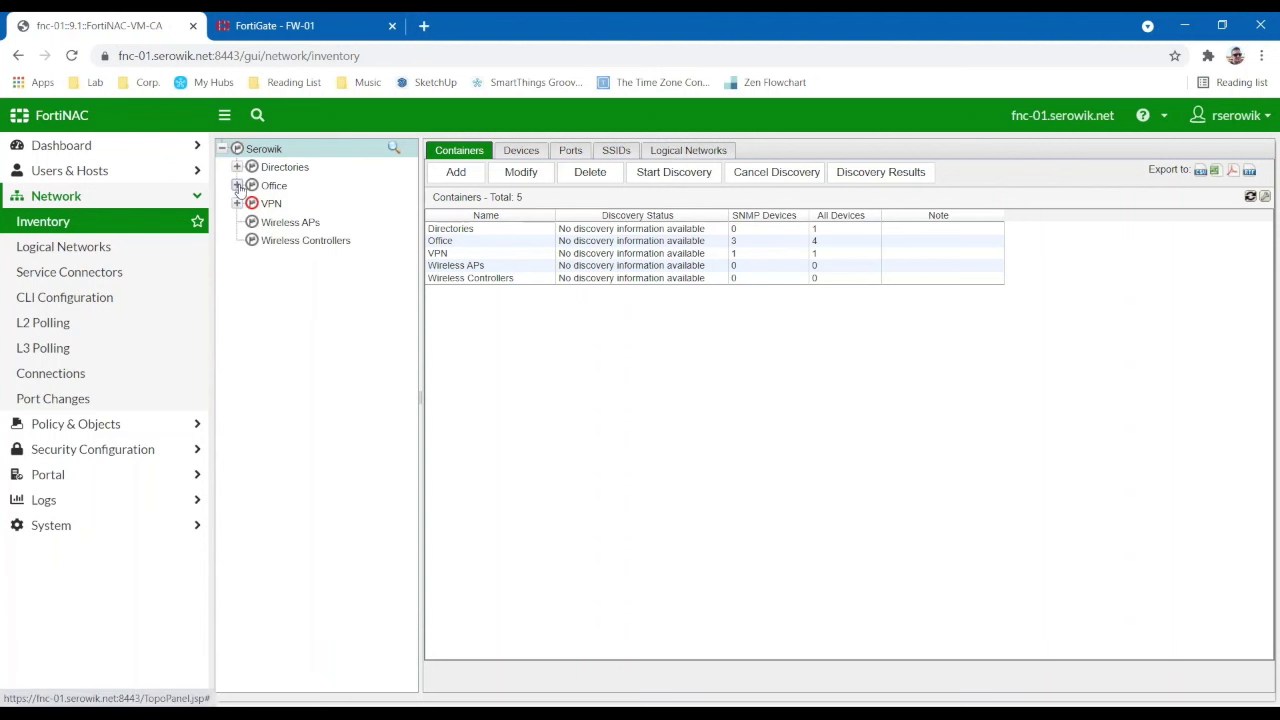
left_click(237, 186)
- Open FW-01's root virtual device configuration to review its firewall tags, then switch to FortiGate
left_click(290, 203)
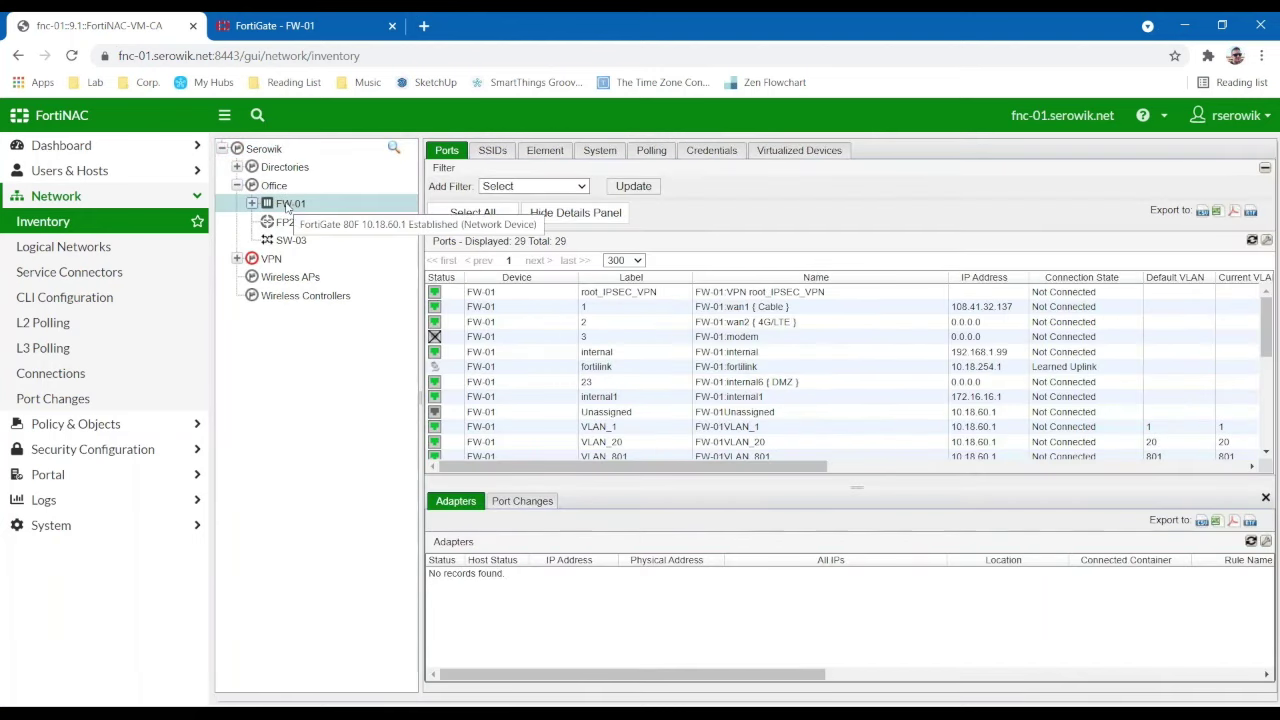
left_click(786, 155)
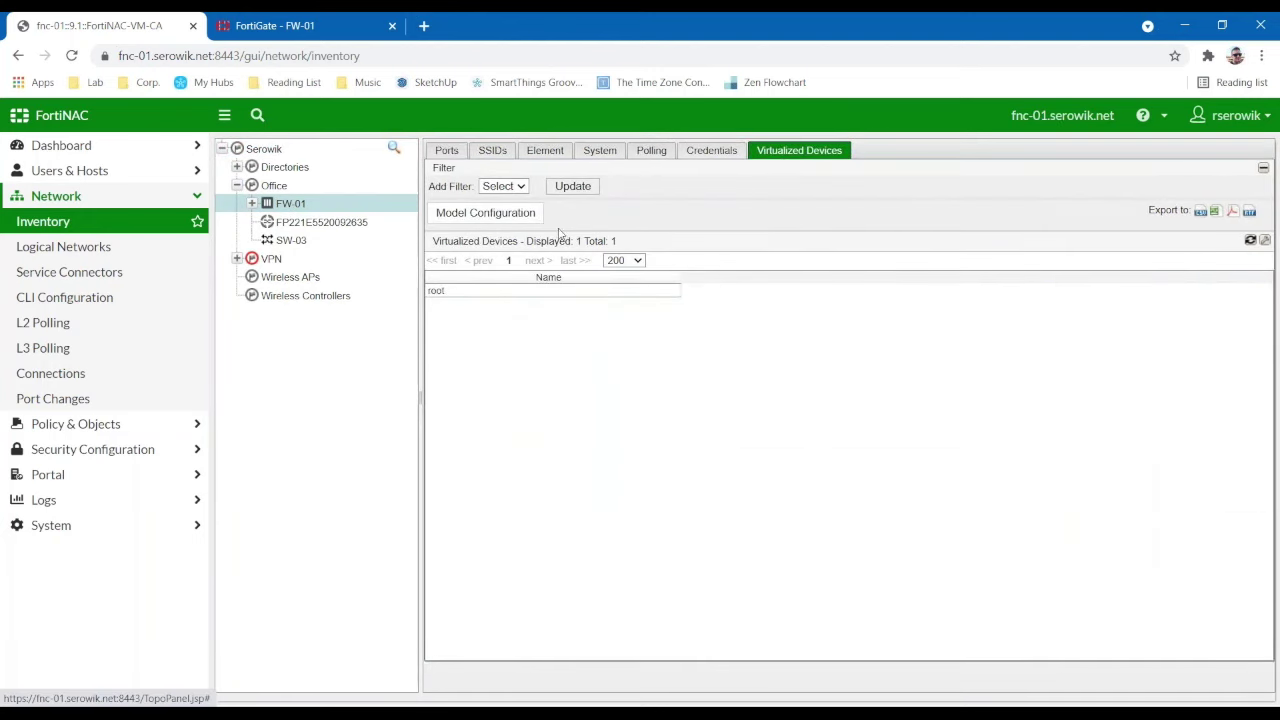
double_click(446, 297)
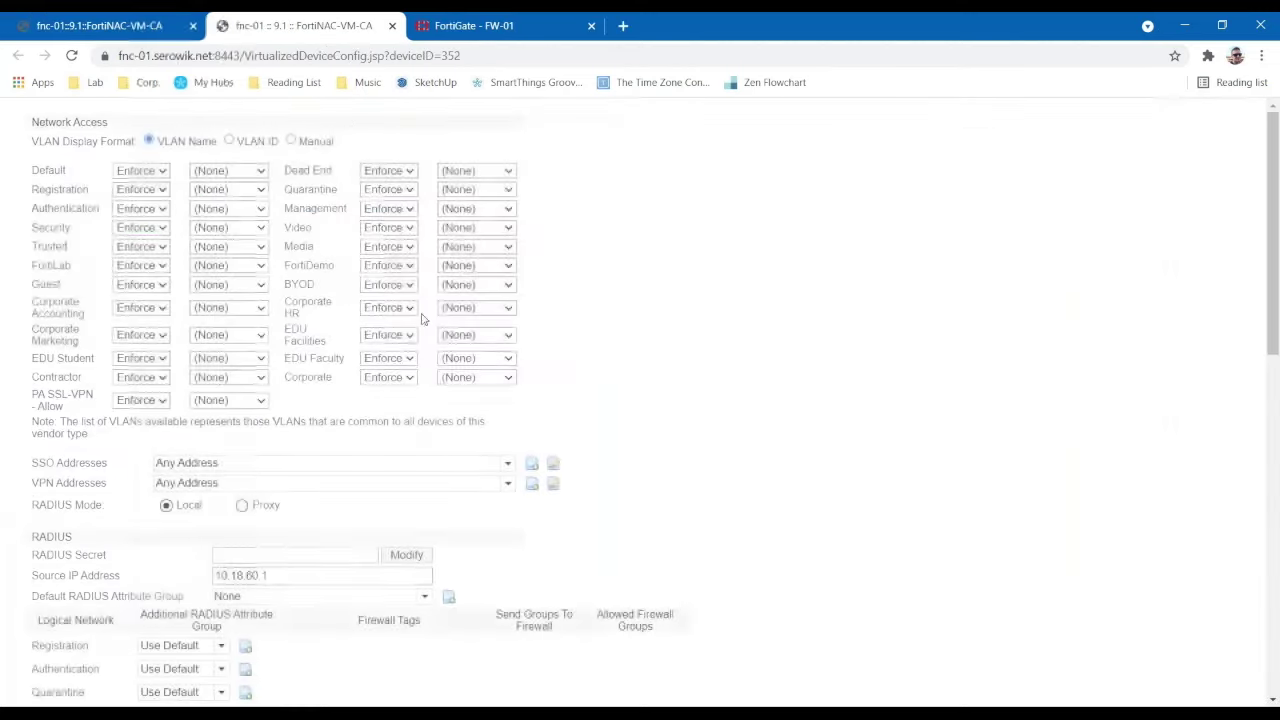
scroll(245, 450, "down", 10)
scroll(245, 450, "up", 5)
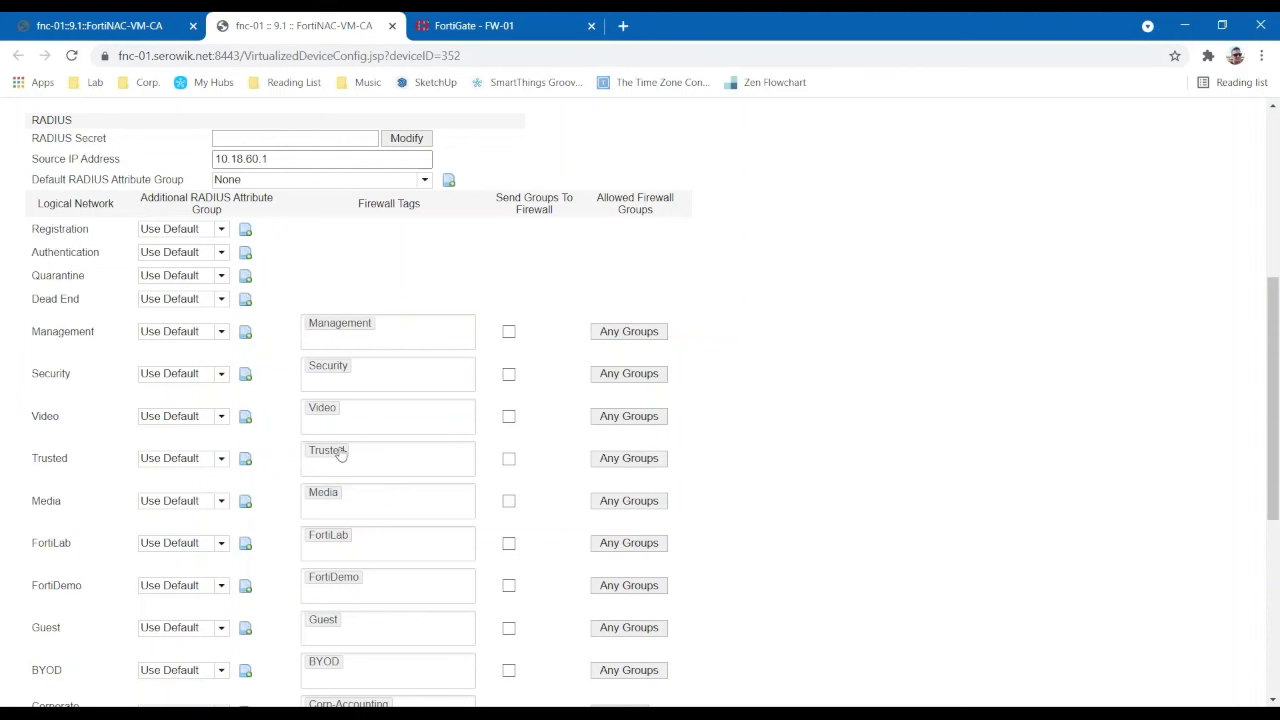
scroll(60, 545, "down", 3)
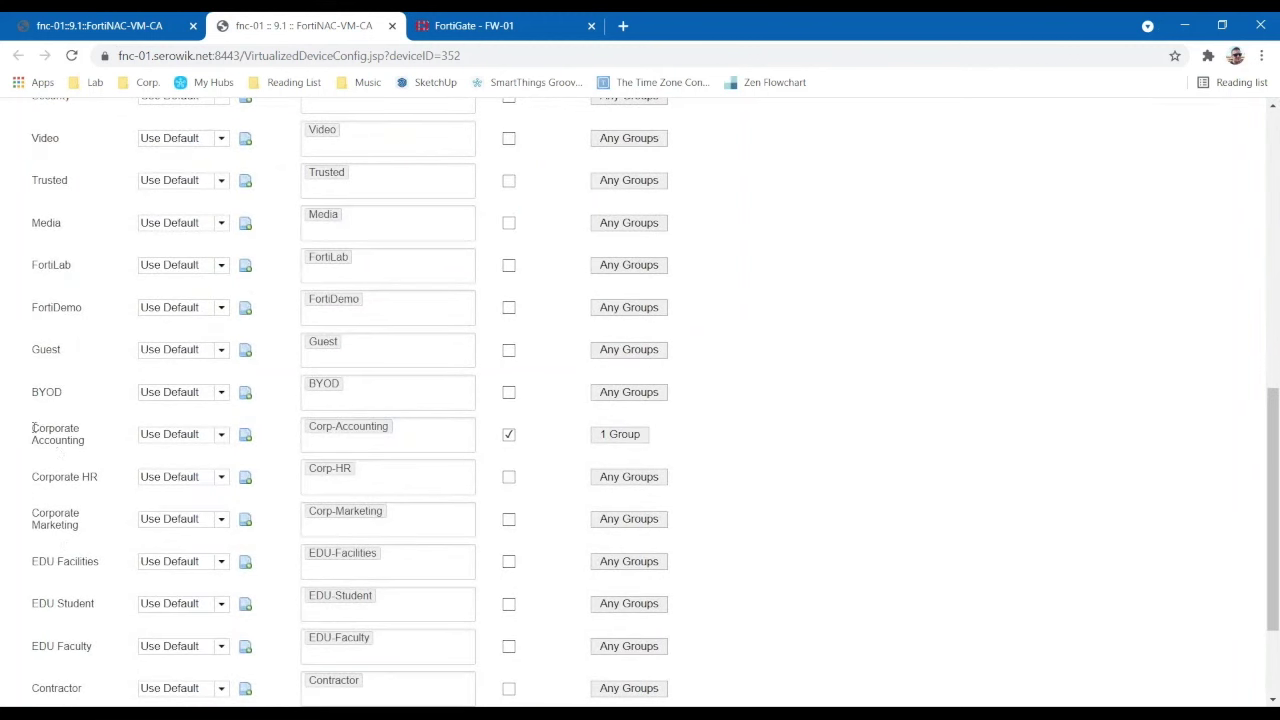
left_click_drag(56, 428, 97, 445)
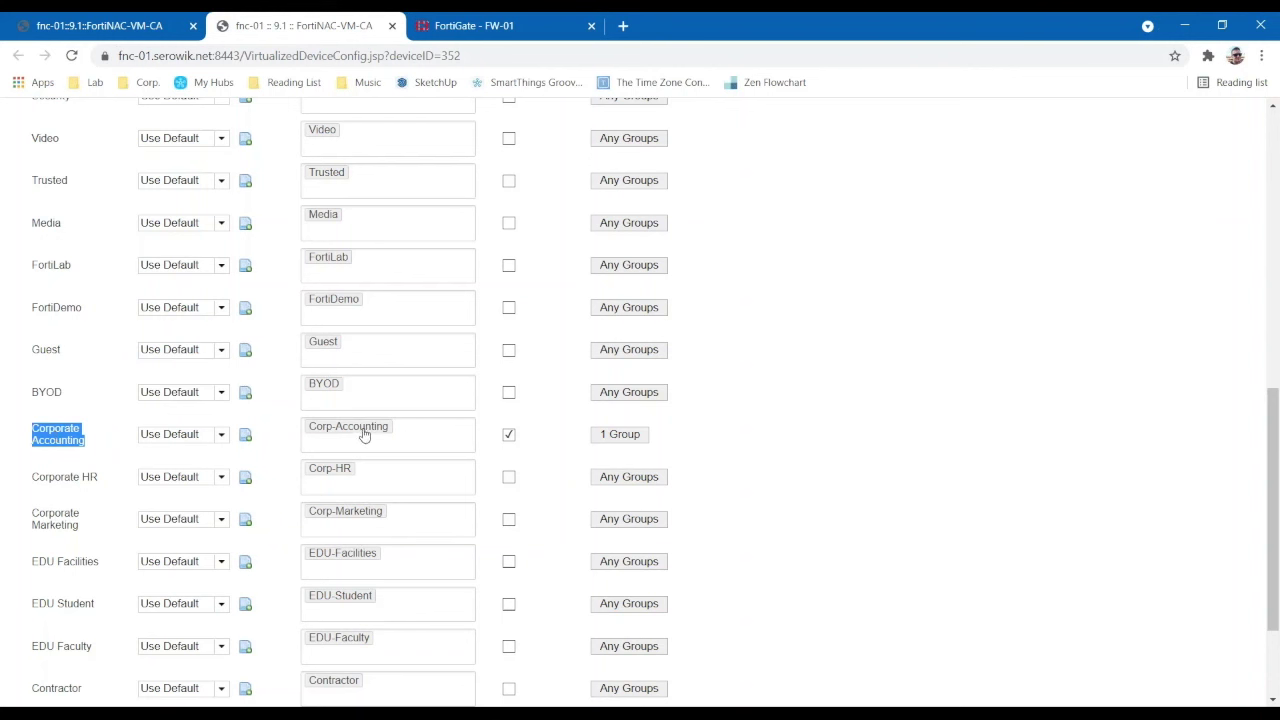
left_click(57, 440)
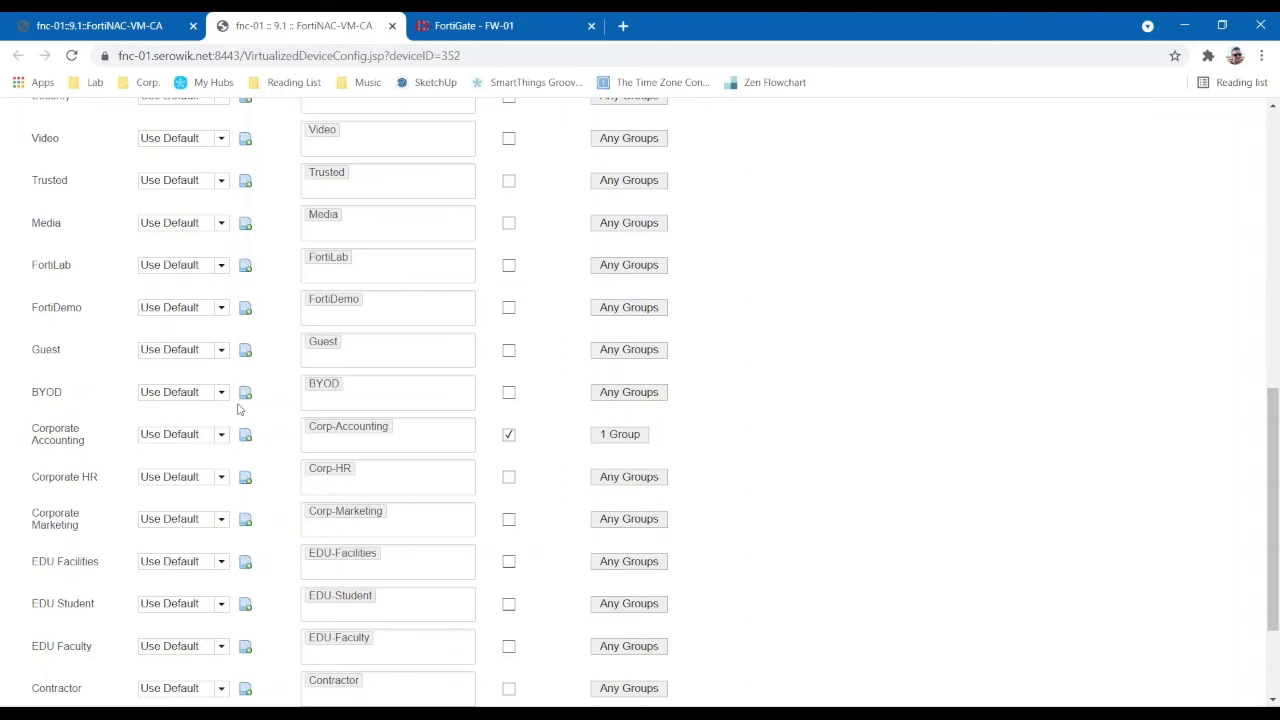
left_click(441, 30)
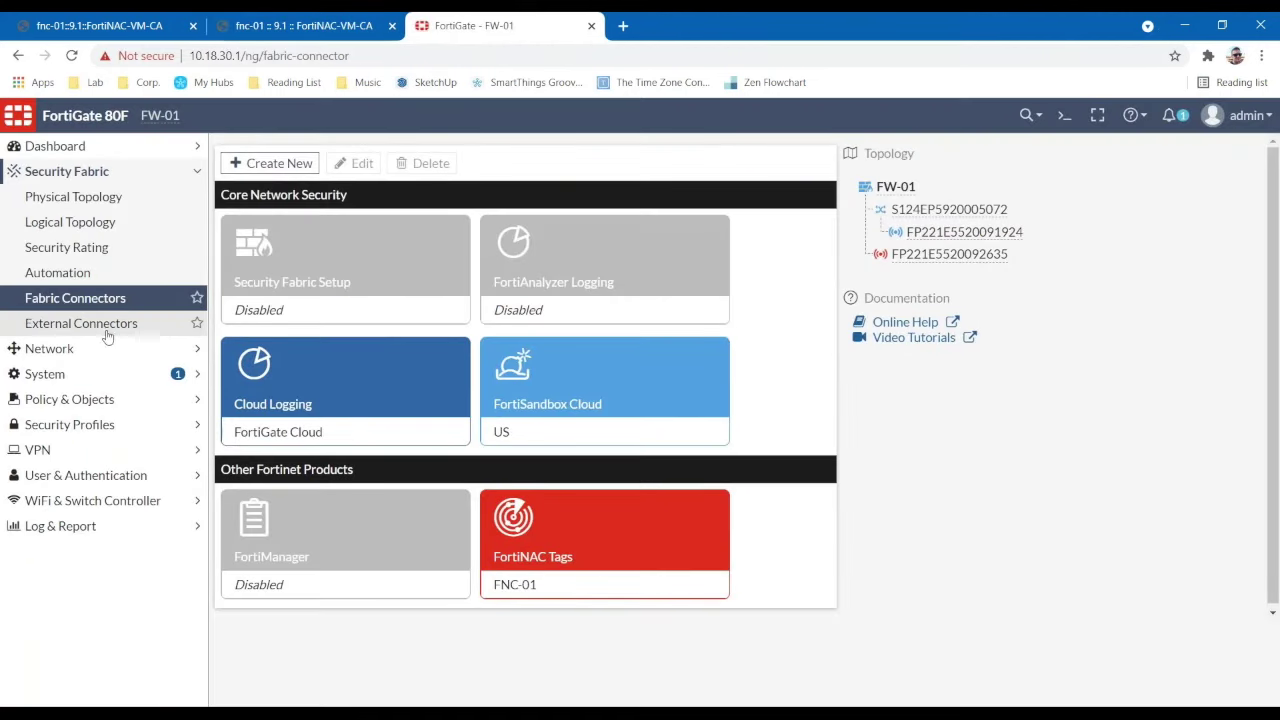
double_click(560, 555)
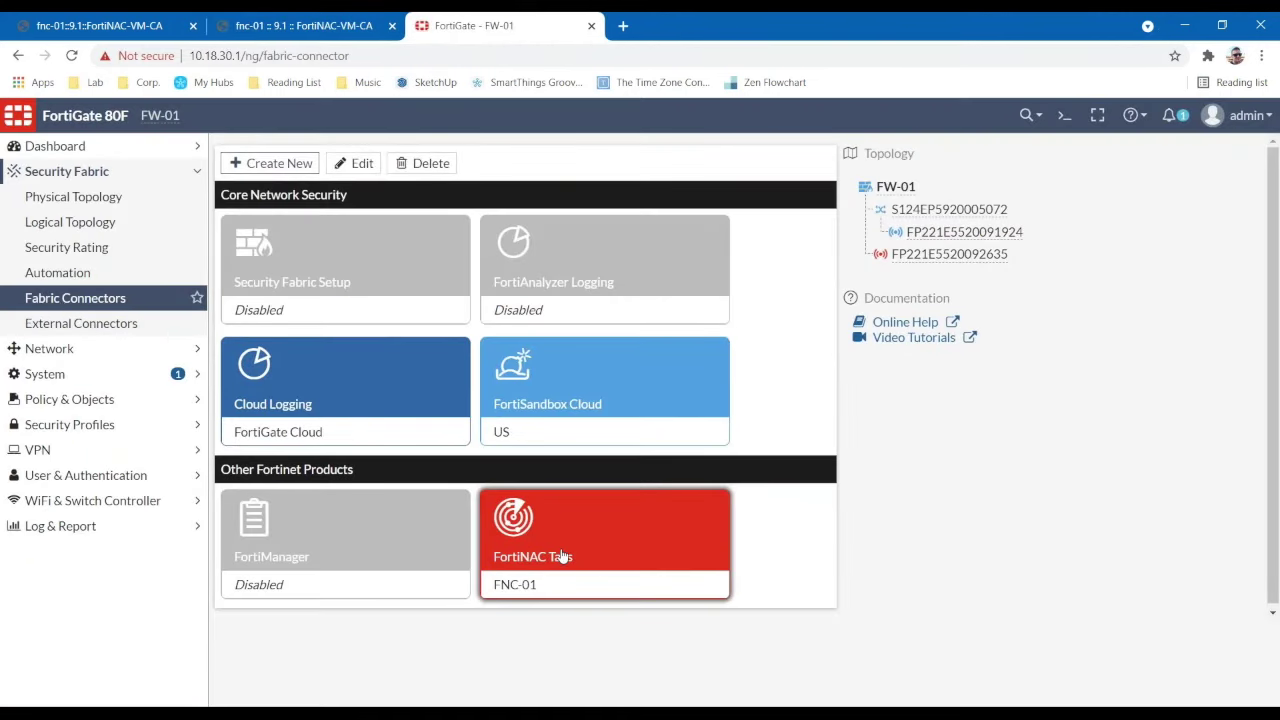
left_click(893, 246)
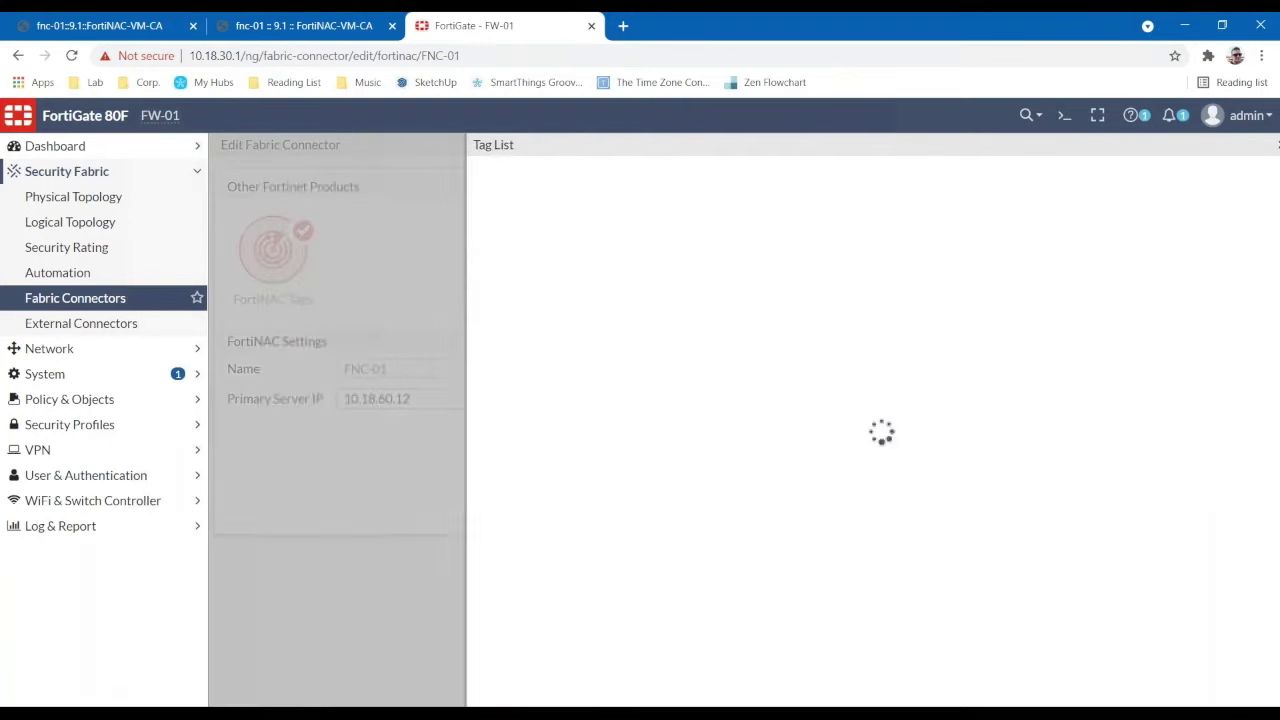
scroll(740, 350, "down", 1)
scroll(706, 400, "up", 1)
left_click(1266, 144)
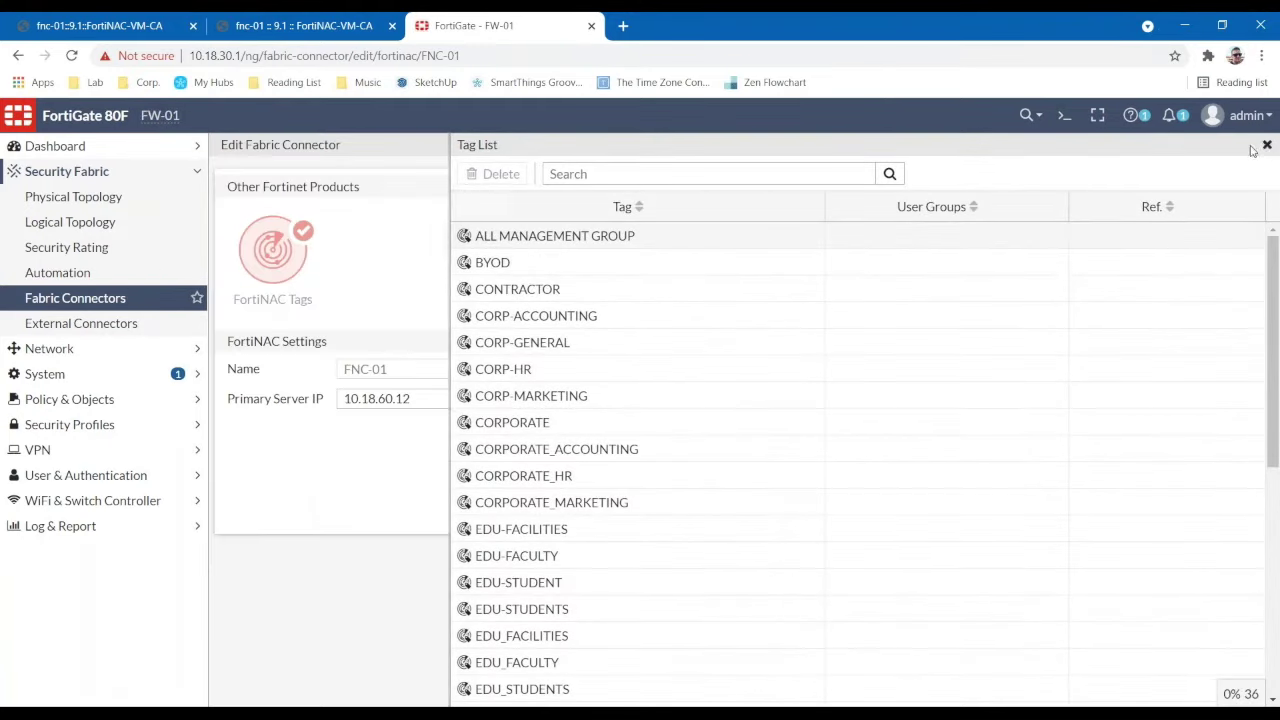
left_click(792, 563)
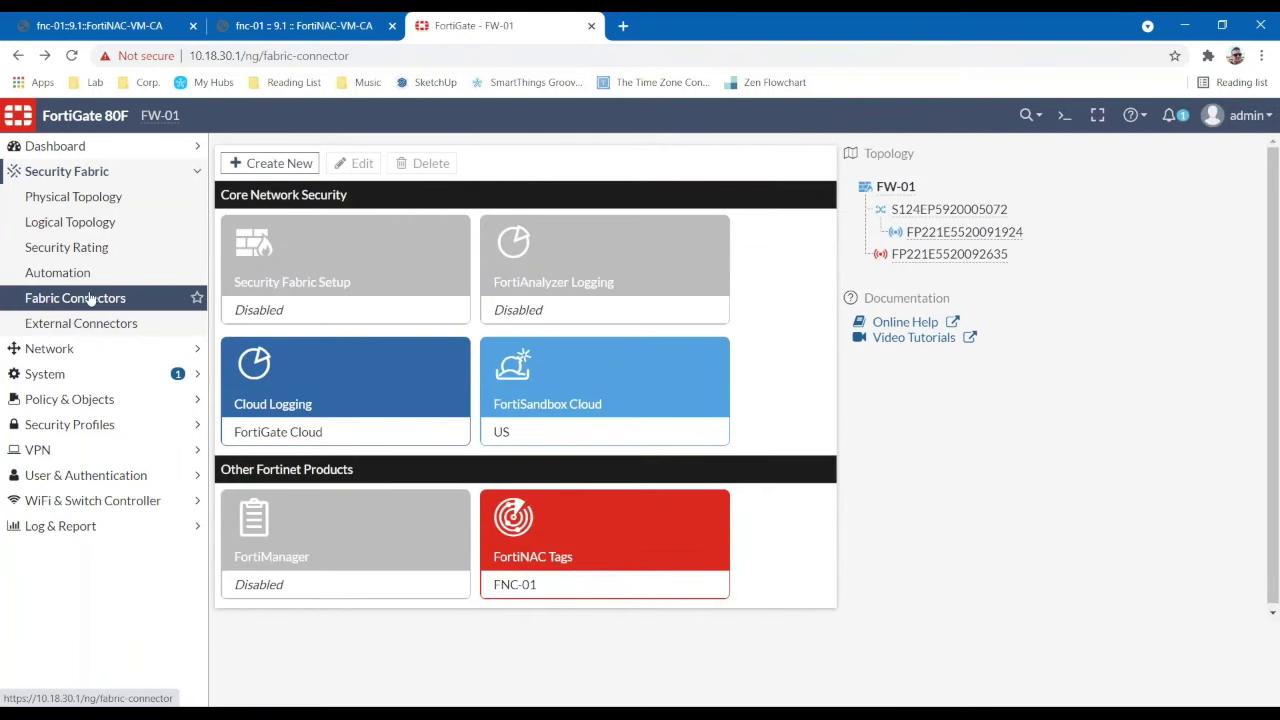
left_click(58, 172)
left_click(57, 150)
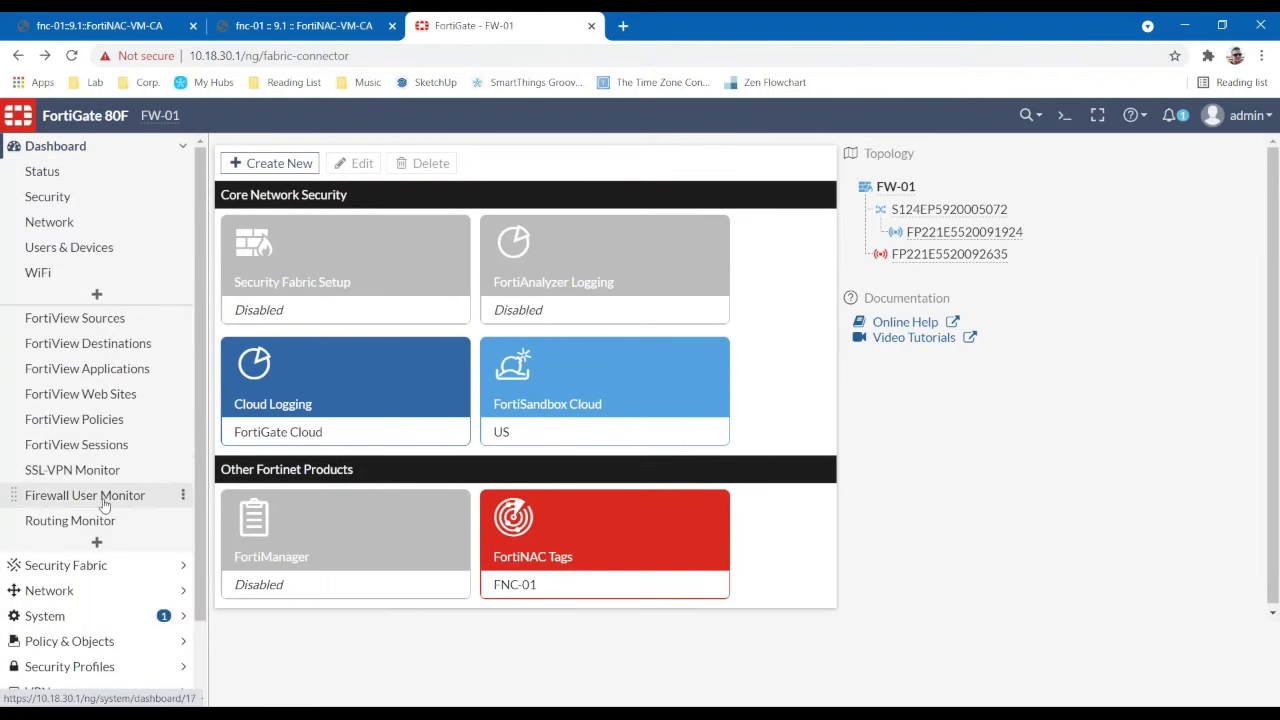
- View the Firewall User Monitor's eight SSO users and check their User Groups' FNC-01 connector
left_click(104, 497)
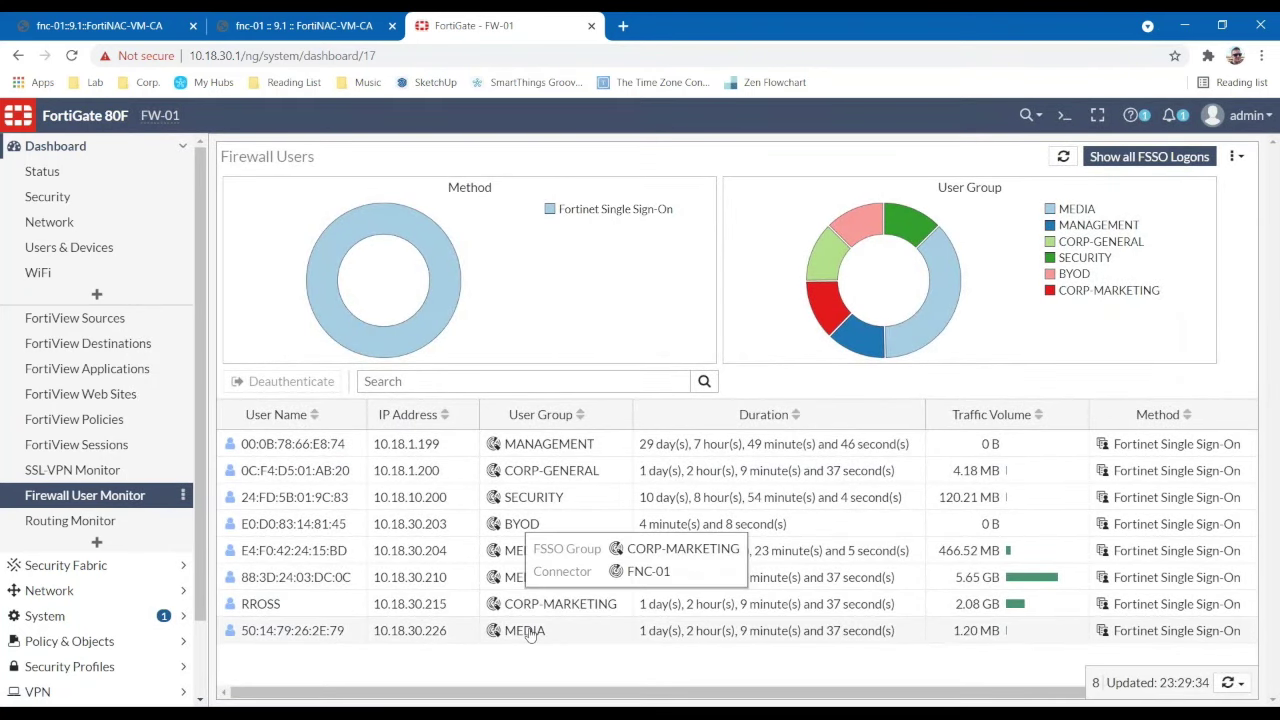
mouse_move(530, 636)
mouse_move(515, 610)
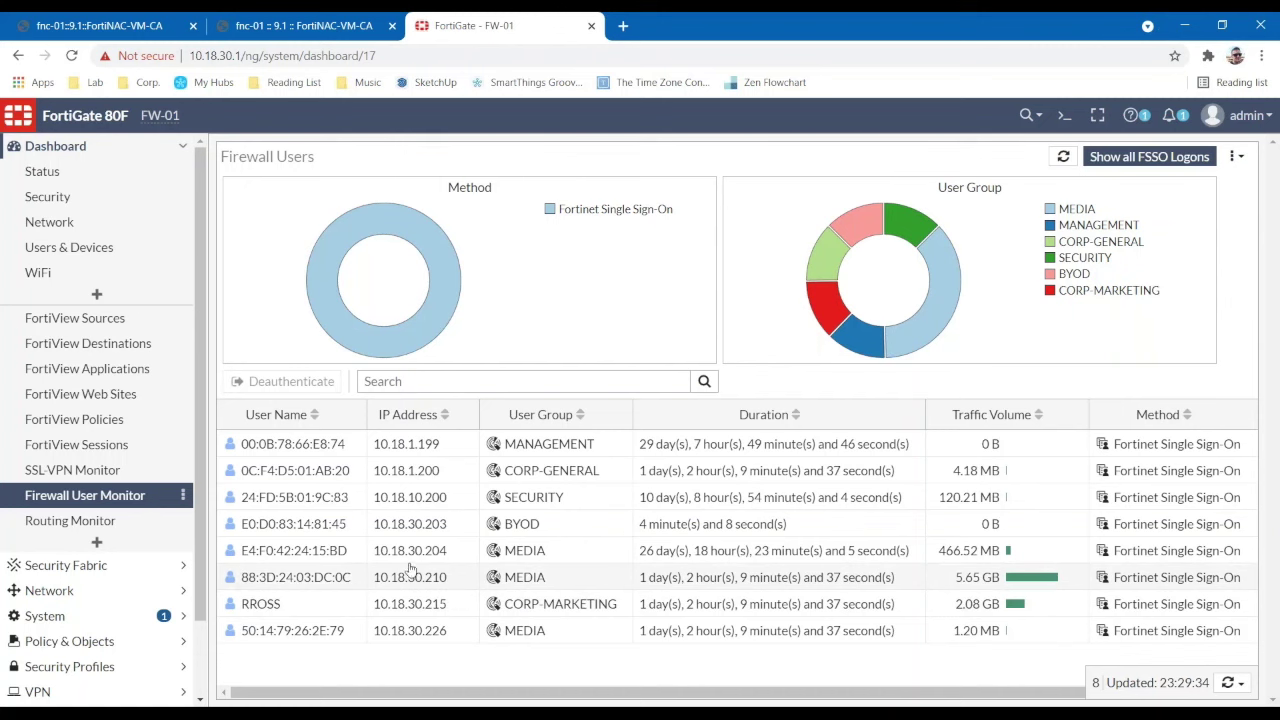
left_click(70, 641)
- Start a new firewall policy and set the BYOD FortiNAC user group as its source
left_click(83, 283)
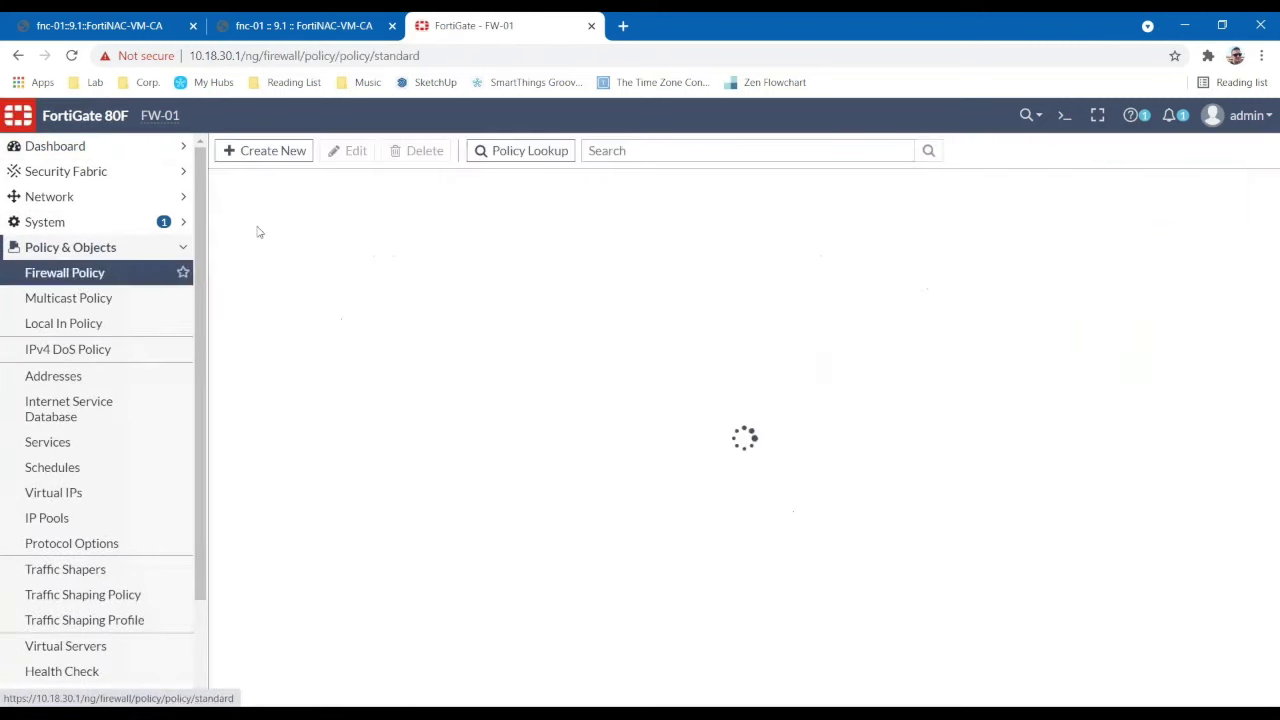
left_click(268, 150)
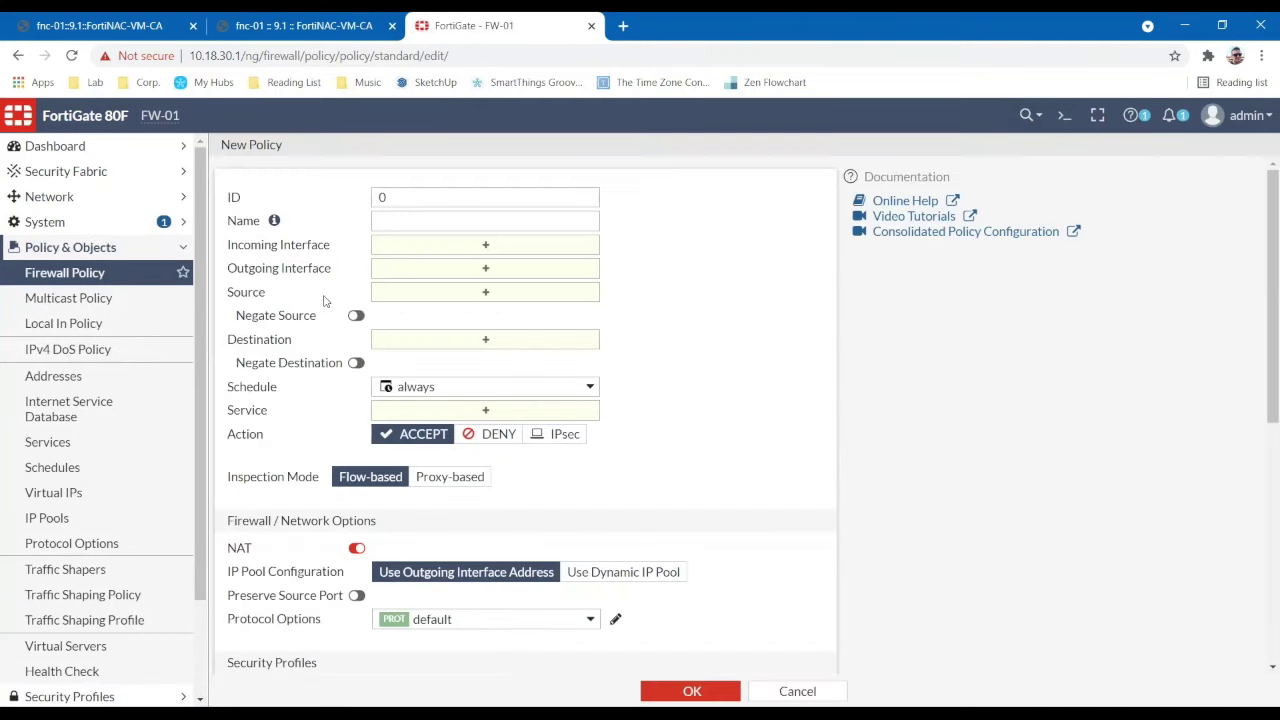
left_click(479, 293)
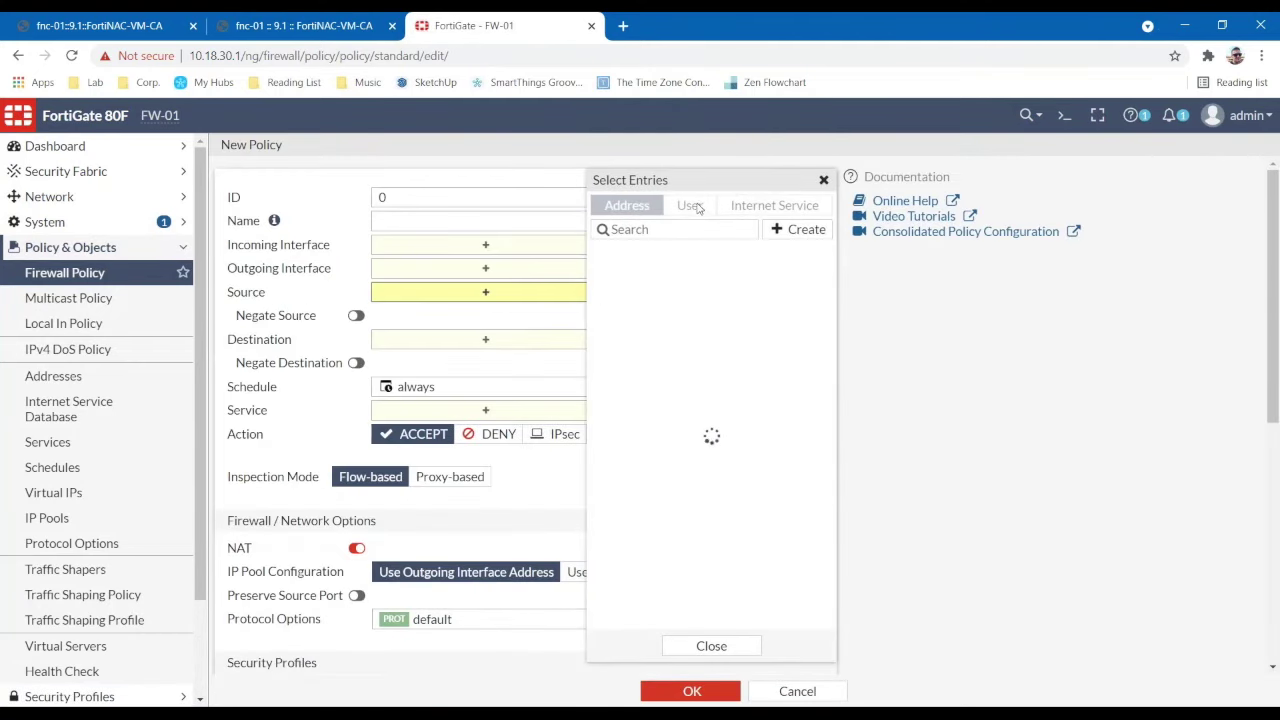
left_click(692, 205)
left_click_drag(831, 290, 831, 488)
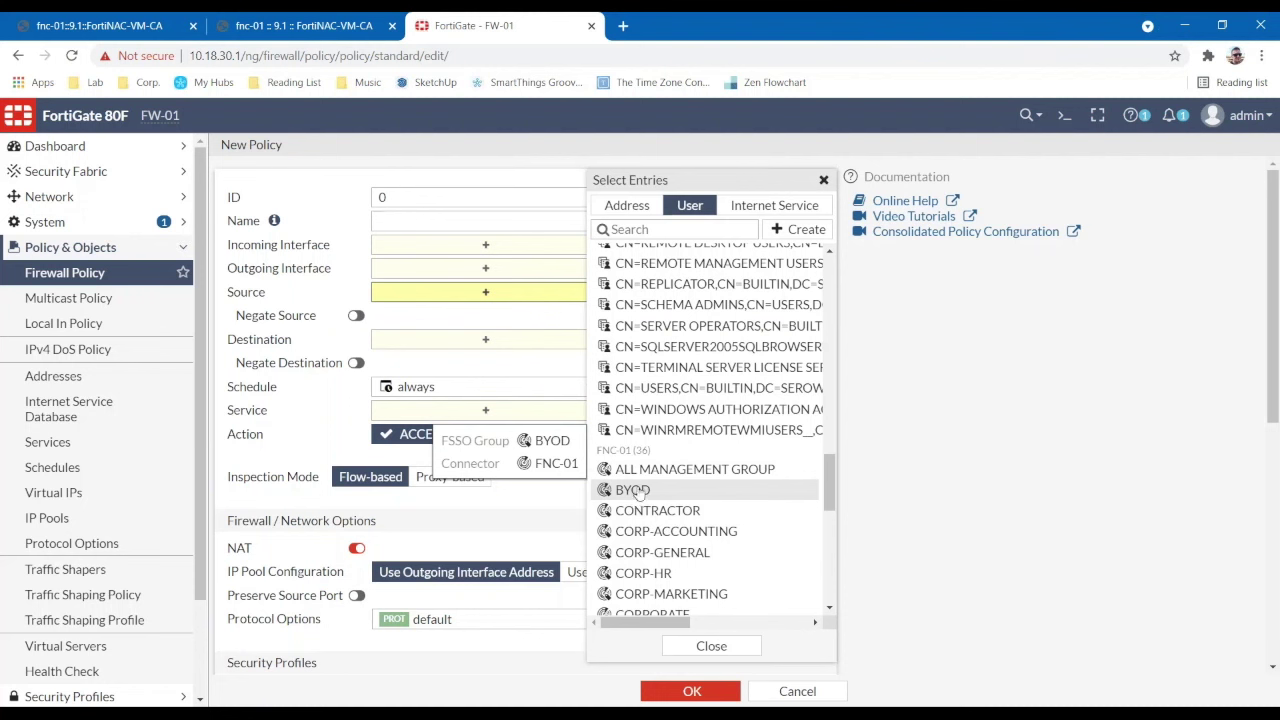
left_click(637, 491)
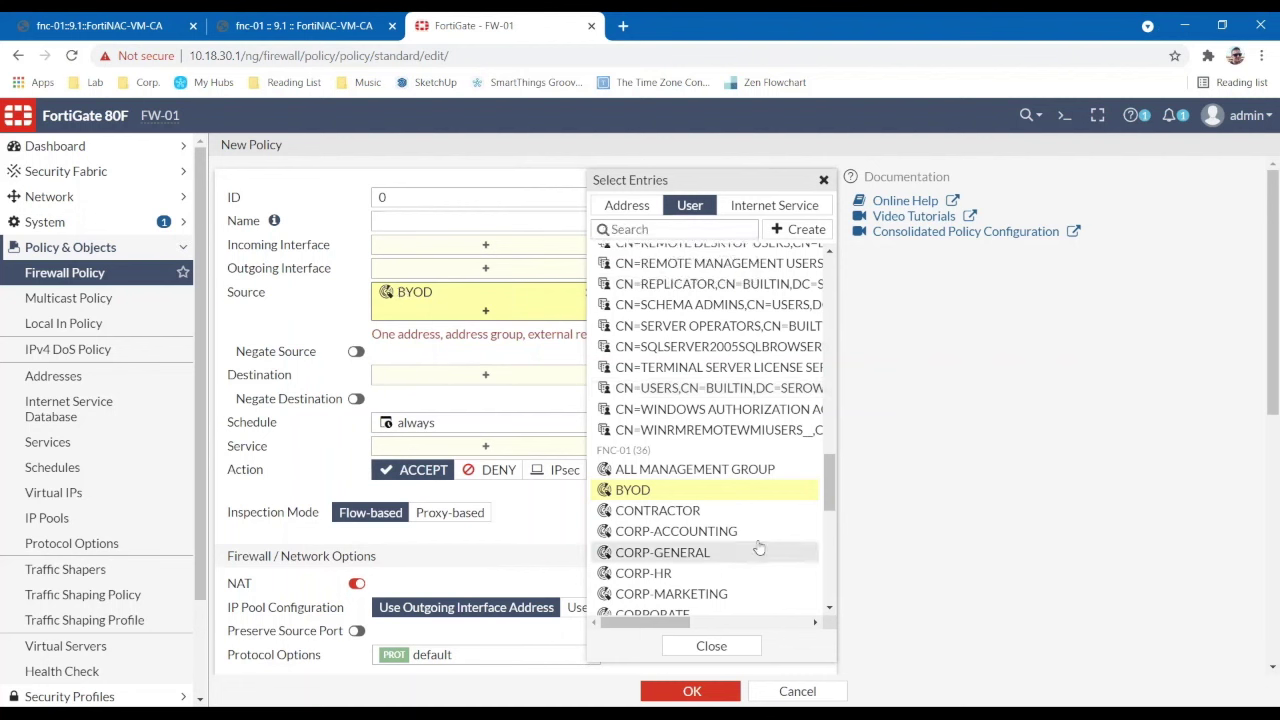
left_click(715, 647)
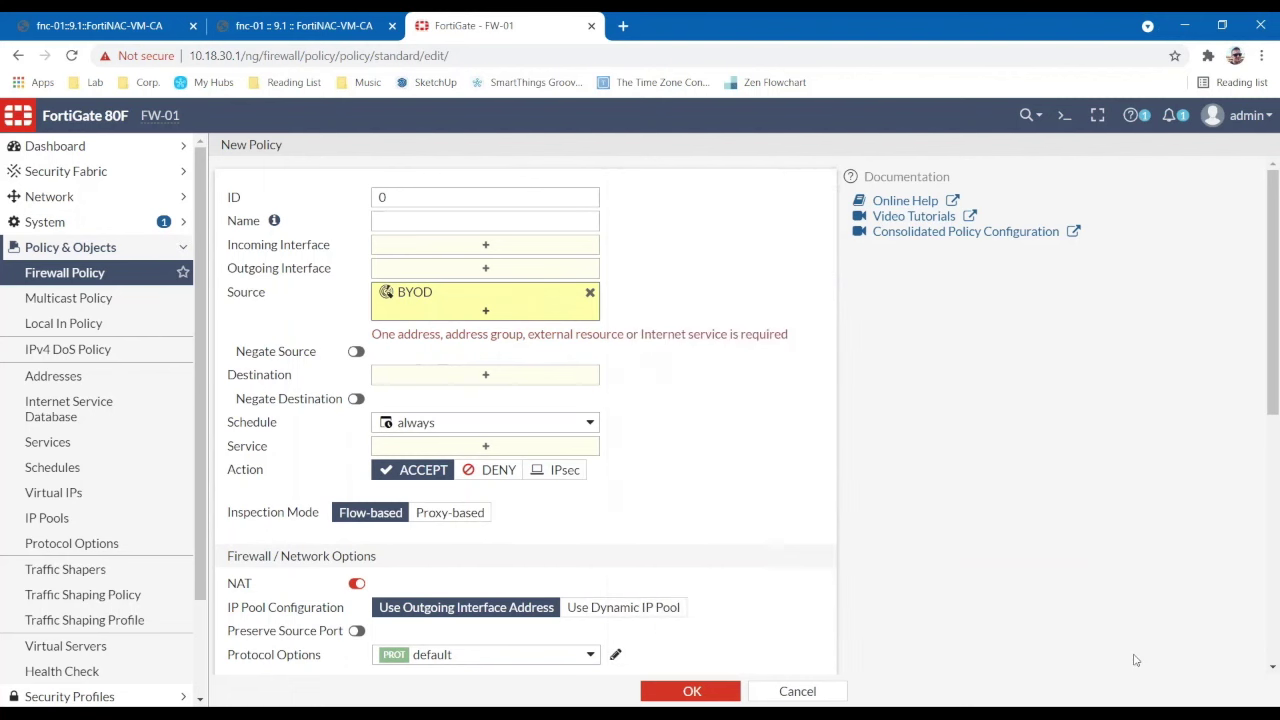